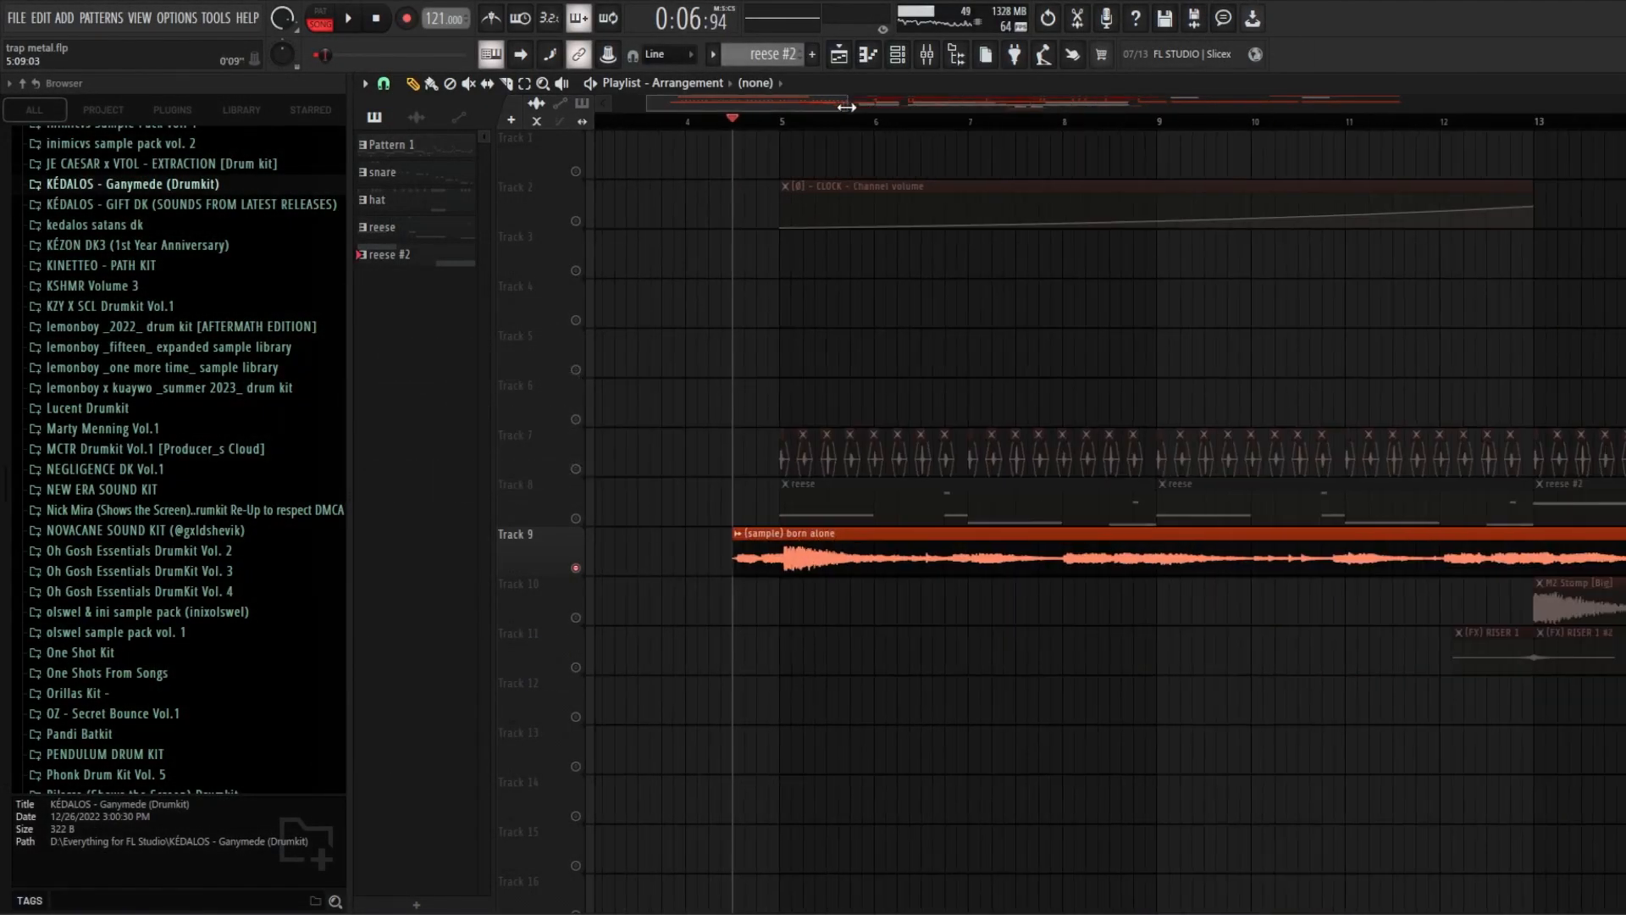
Open the "(sample) born alone" clip's channel and examine the first Fruity parametric EQ on its mixer track, Insert 2
drag(832, 110, 1000, 110)
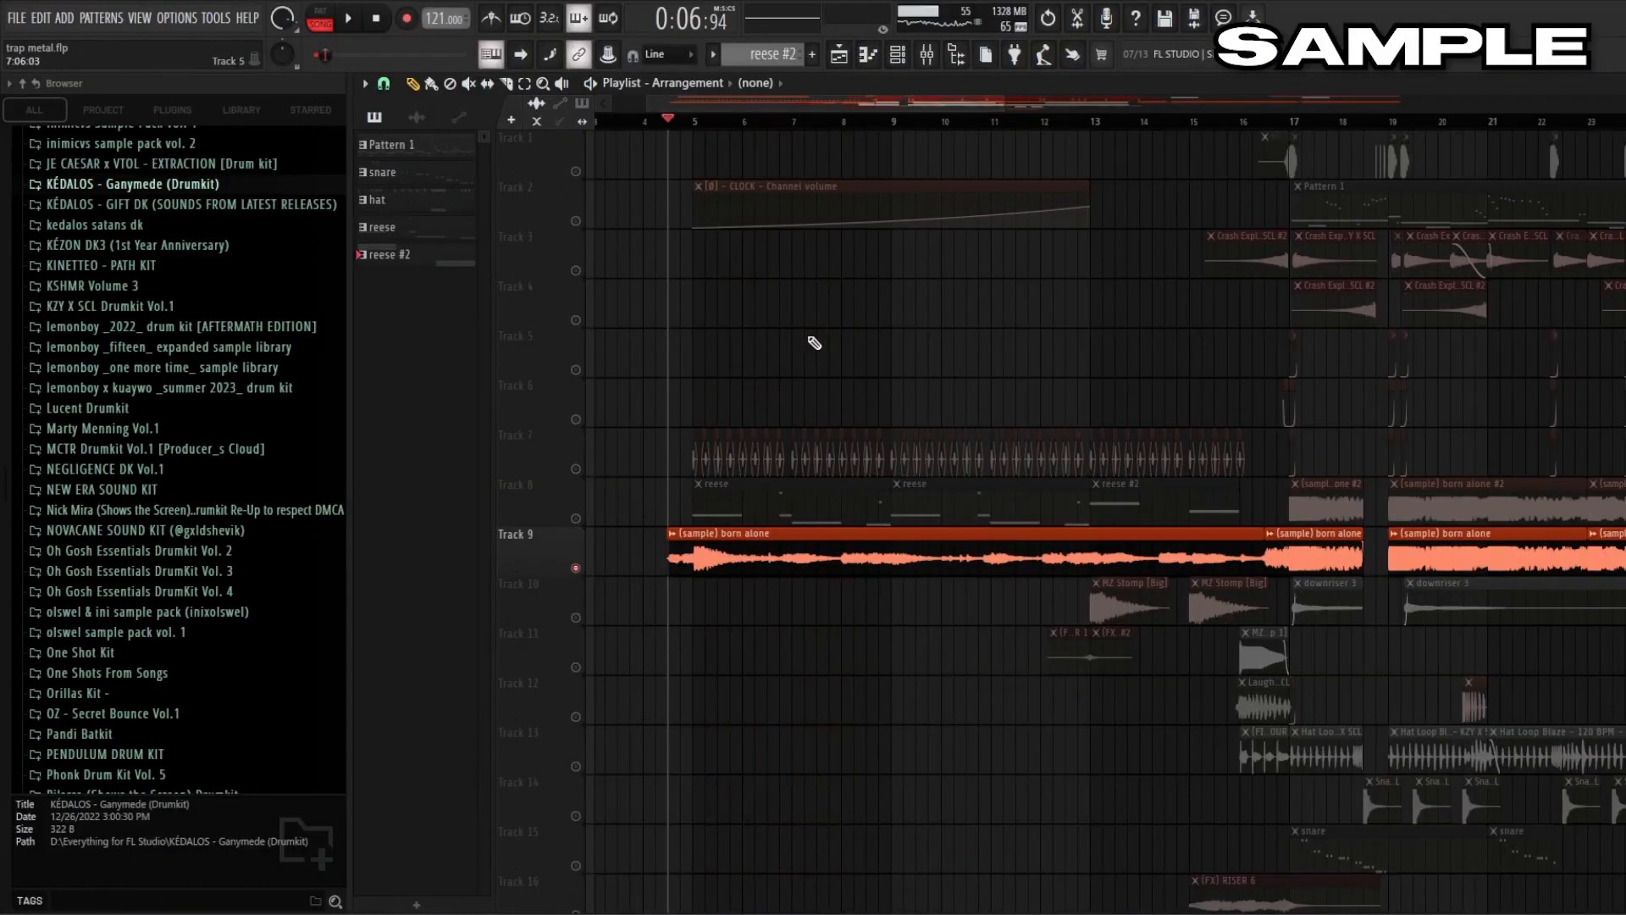
double_click(860, 545)
key(F9)
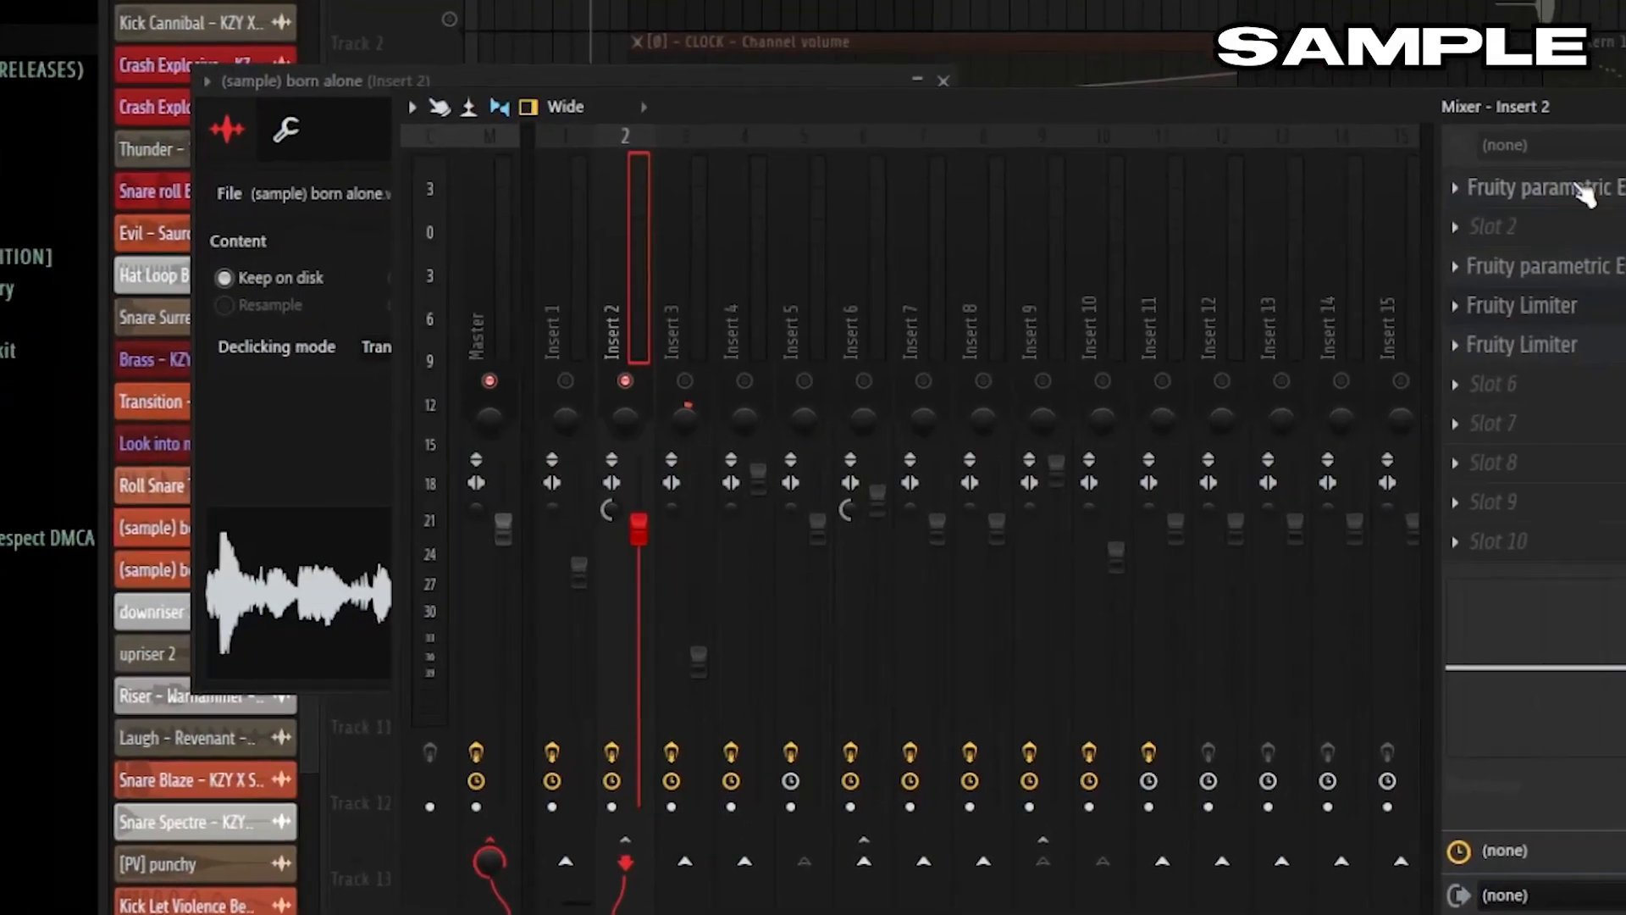
click(1300, 281)
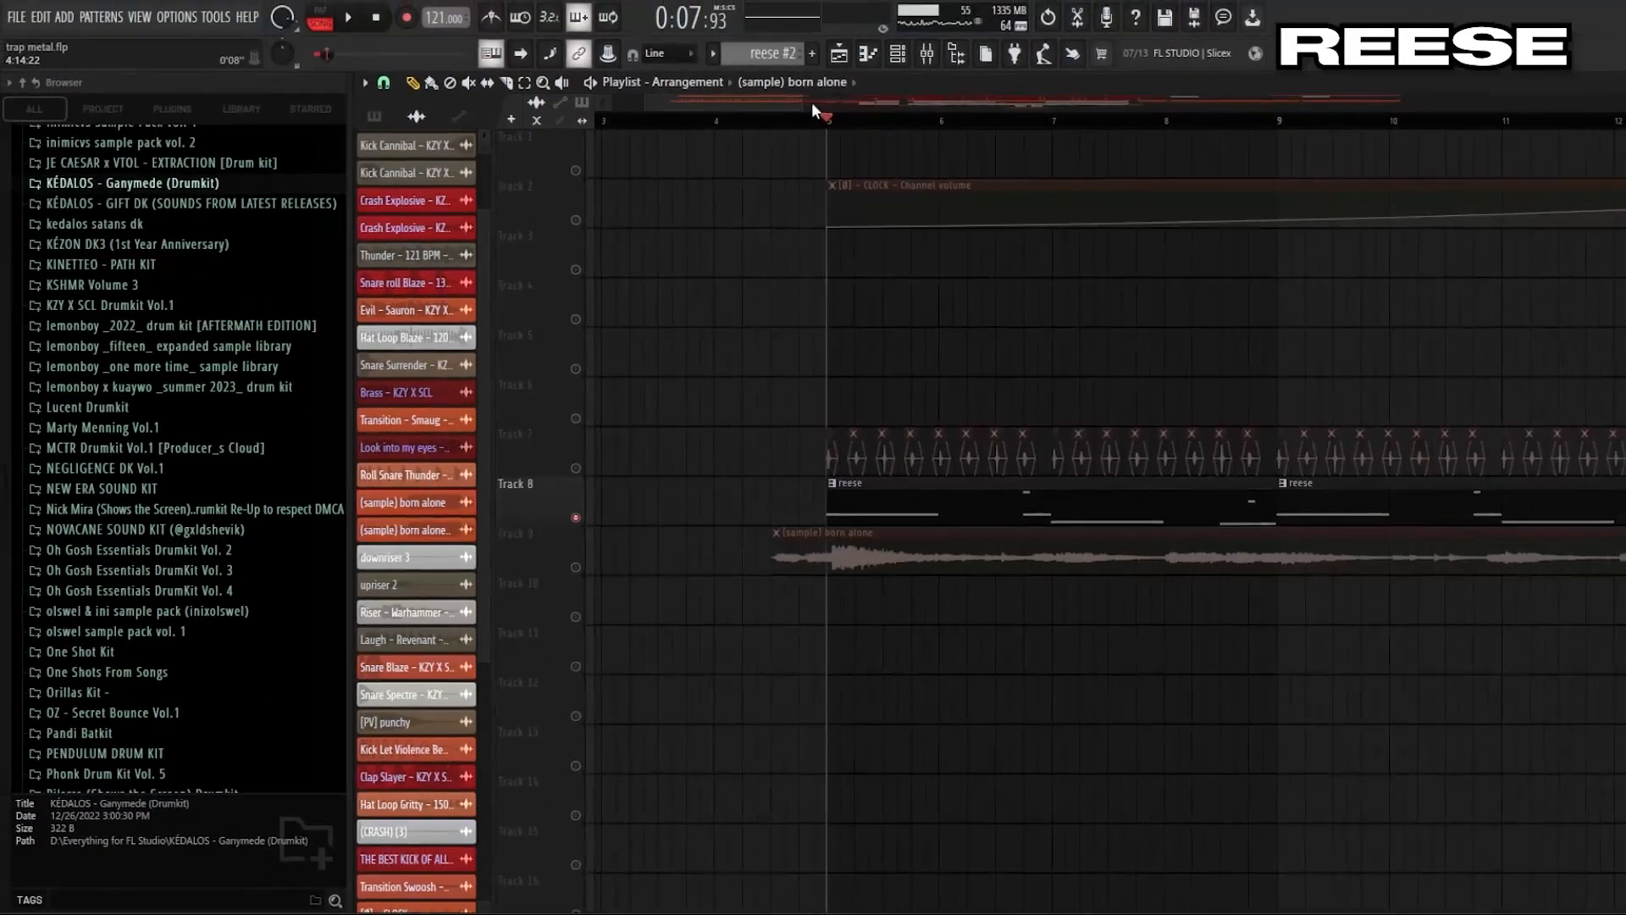
Expand the KZY X SCL Drumkit Vol.1 folder and look through its subfolders, including Samples and Presets
scroll(824, 102, right, 3)
click(100, 307)
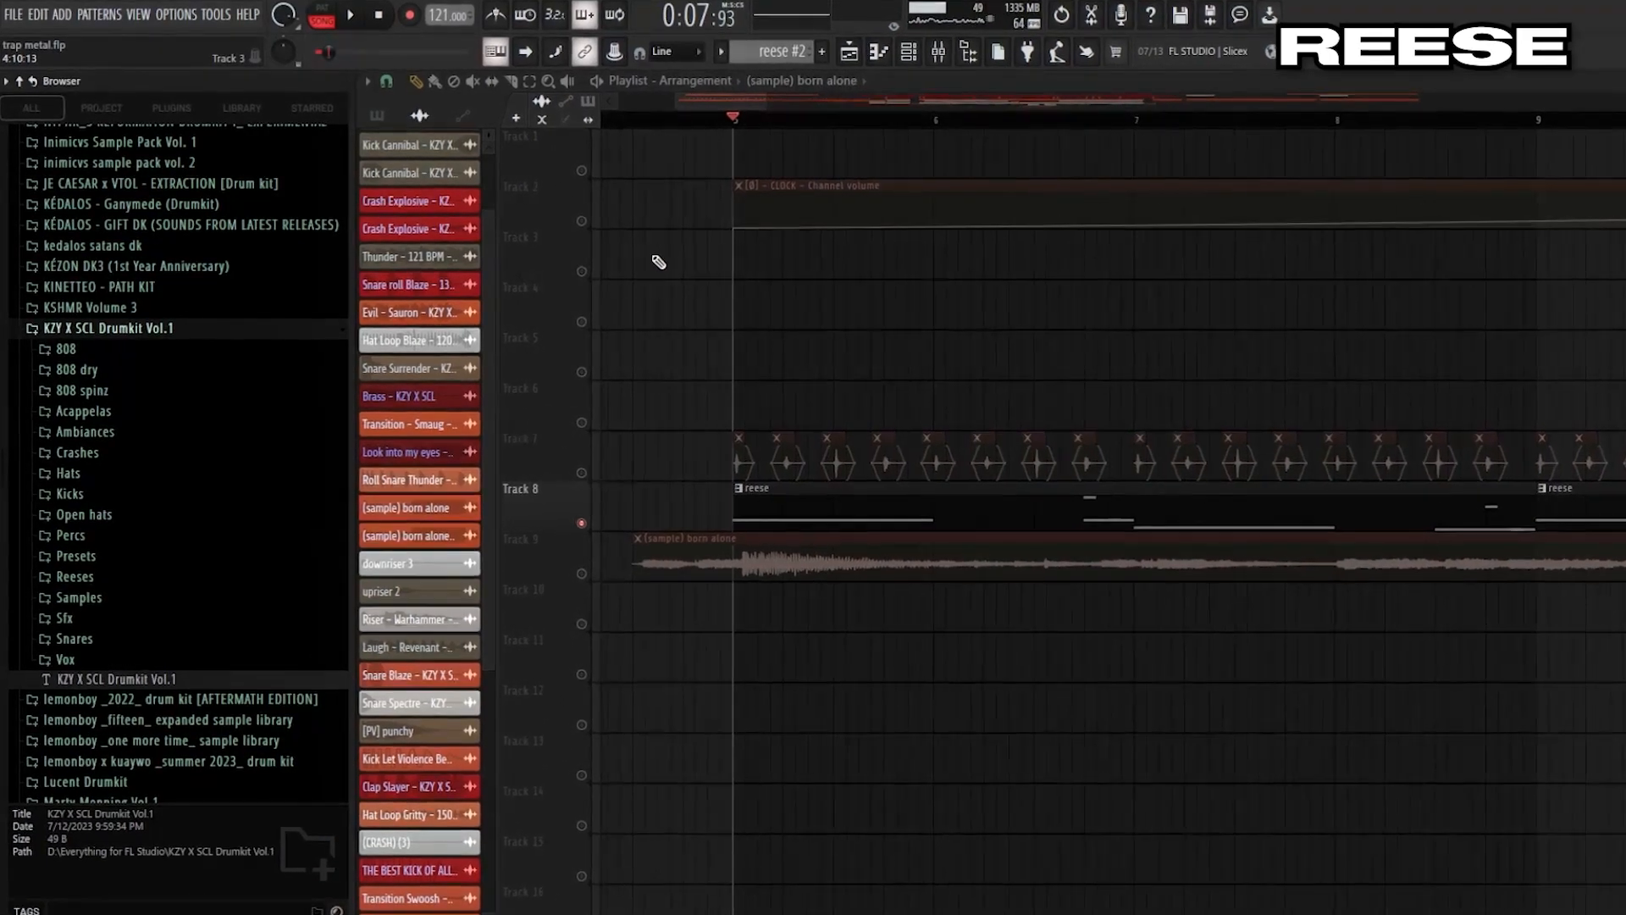
drag(759, 100, 1016, 119)
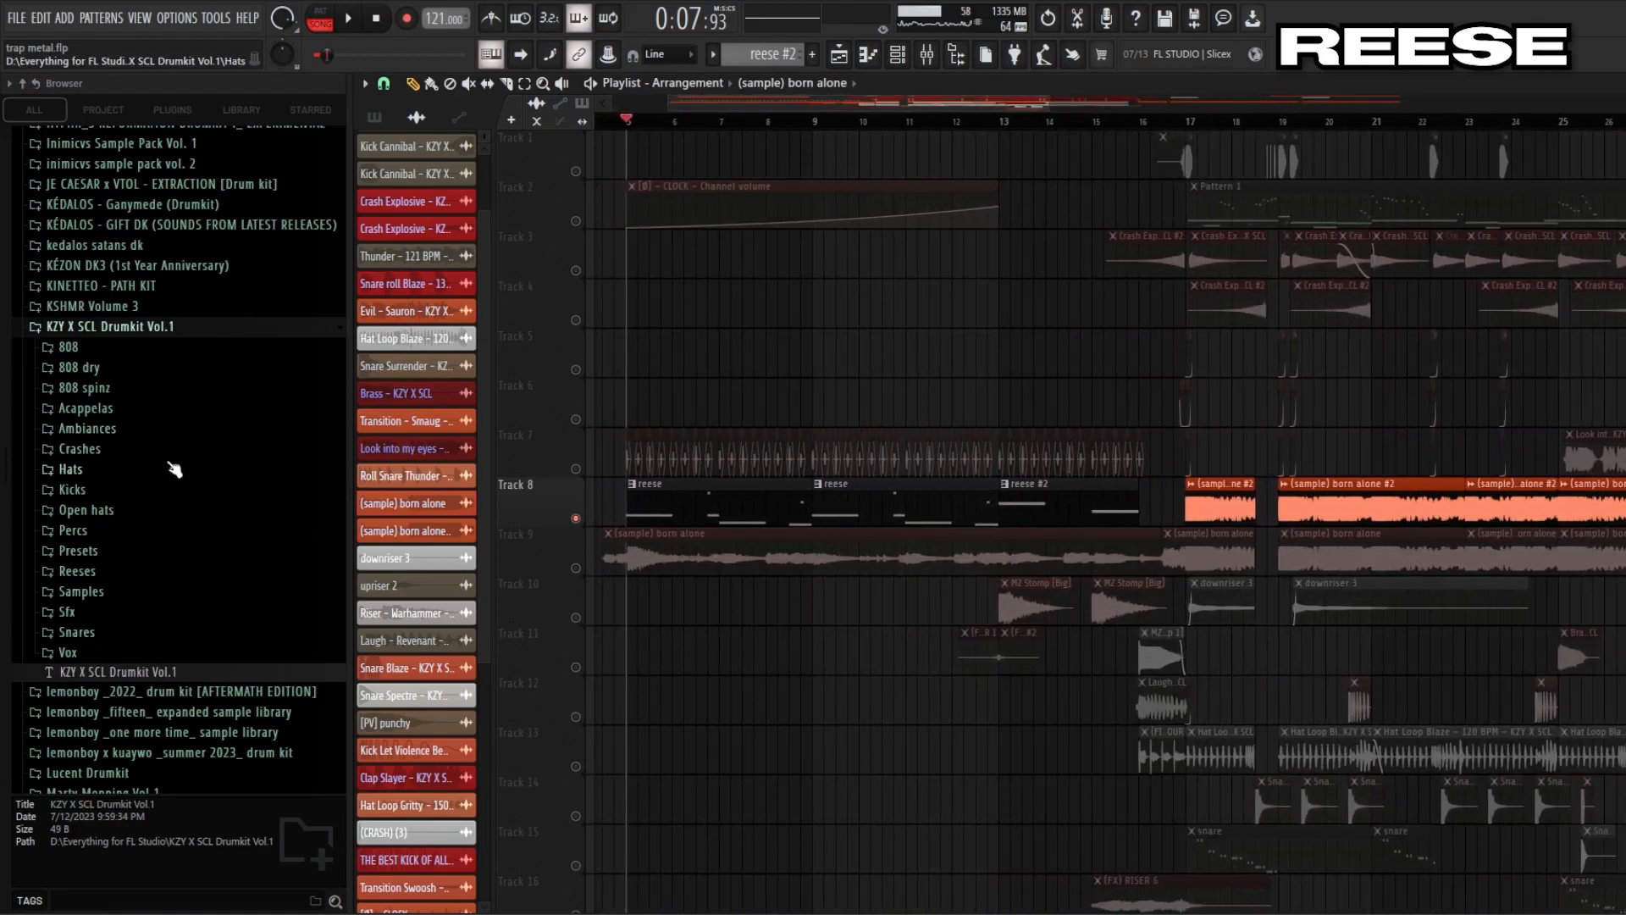
click(121, 365)
click(113, 347)
click(99, 347)
click(101, 371)
scroll(127, 360, down, 5)
scroll(151, 351, up, 2)
click(106, 359)
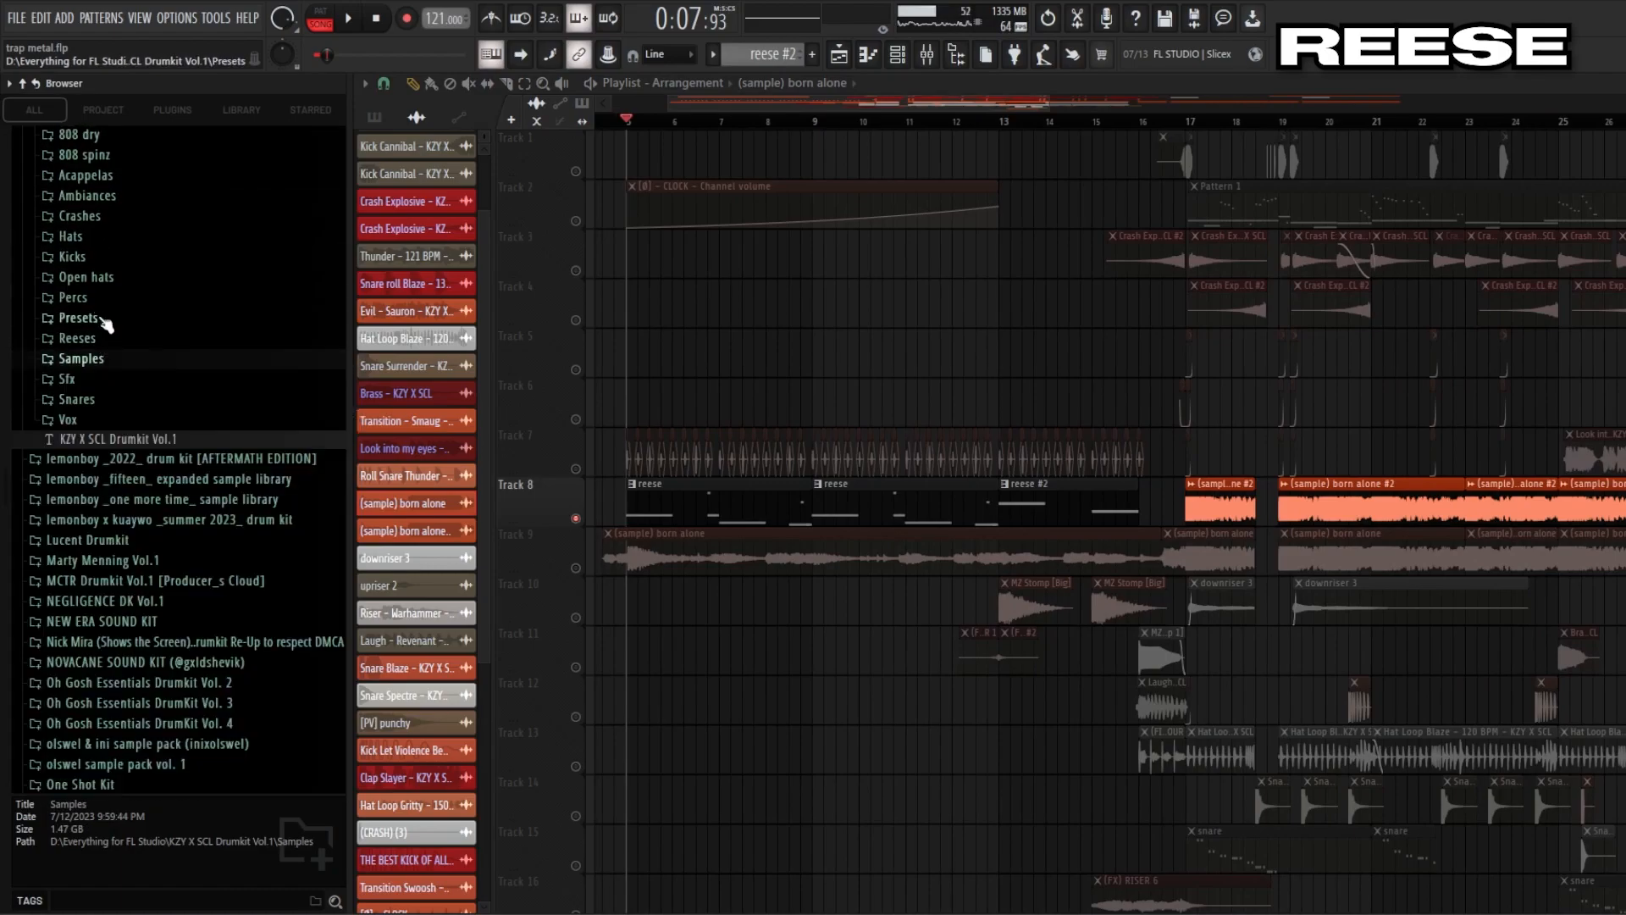
click(101, 319)
click(117, 321)
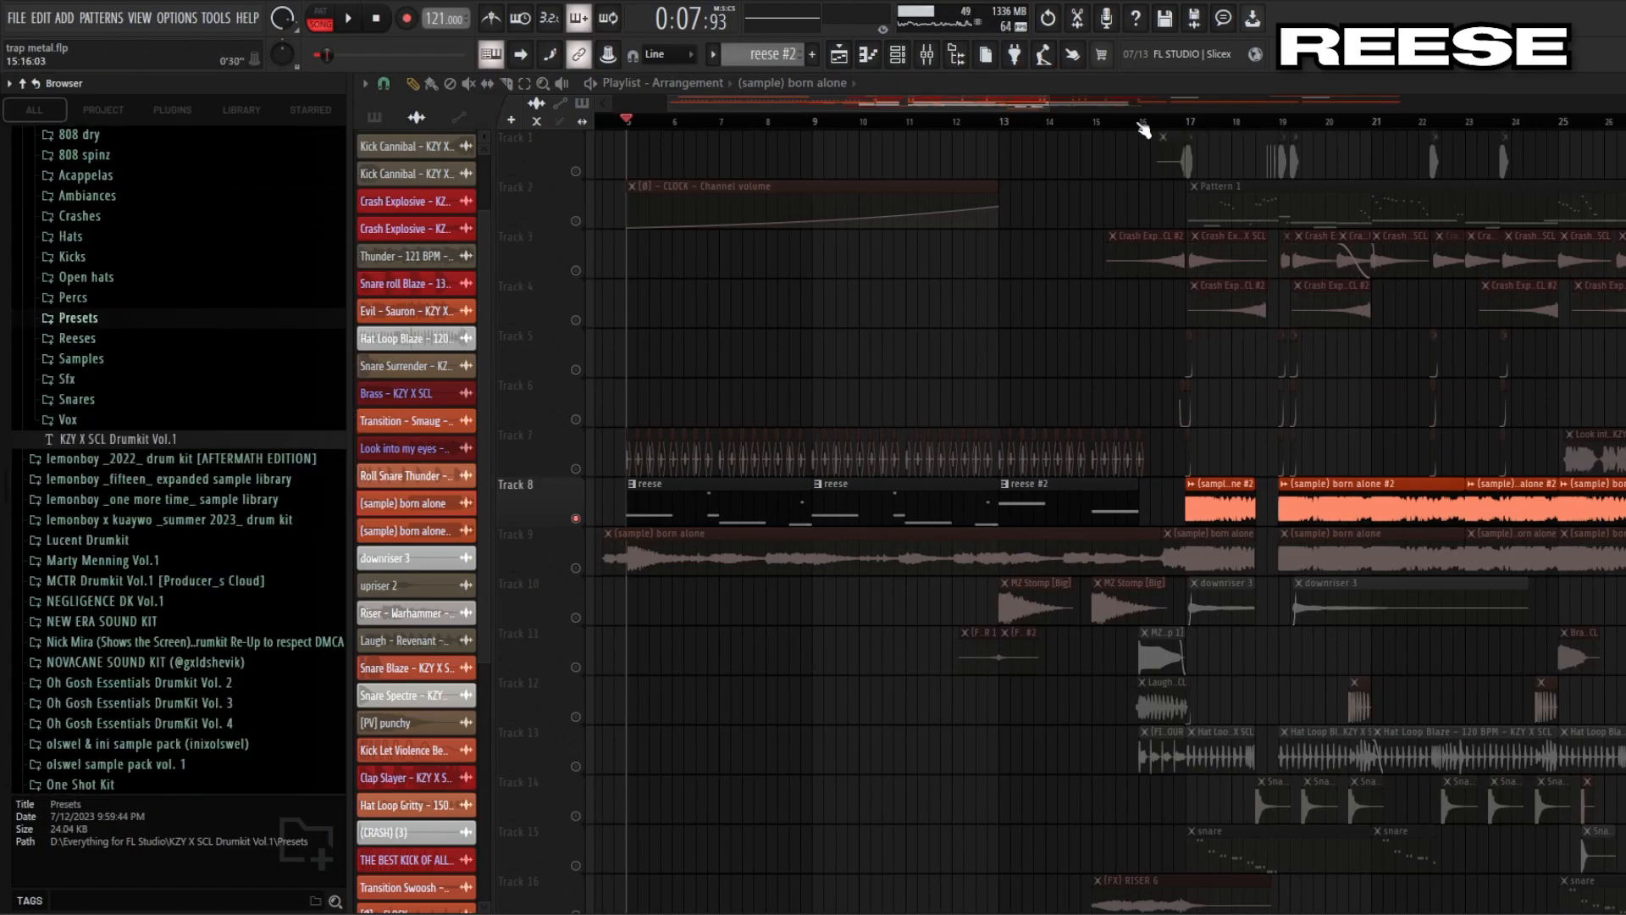
Open the reese pattern on track 8 in the piano roll and look through its Reese Rise notes
drag(1045, 102, 799, 110)
scroll(229, 429, up, 3)
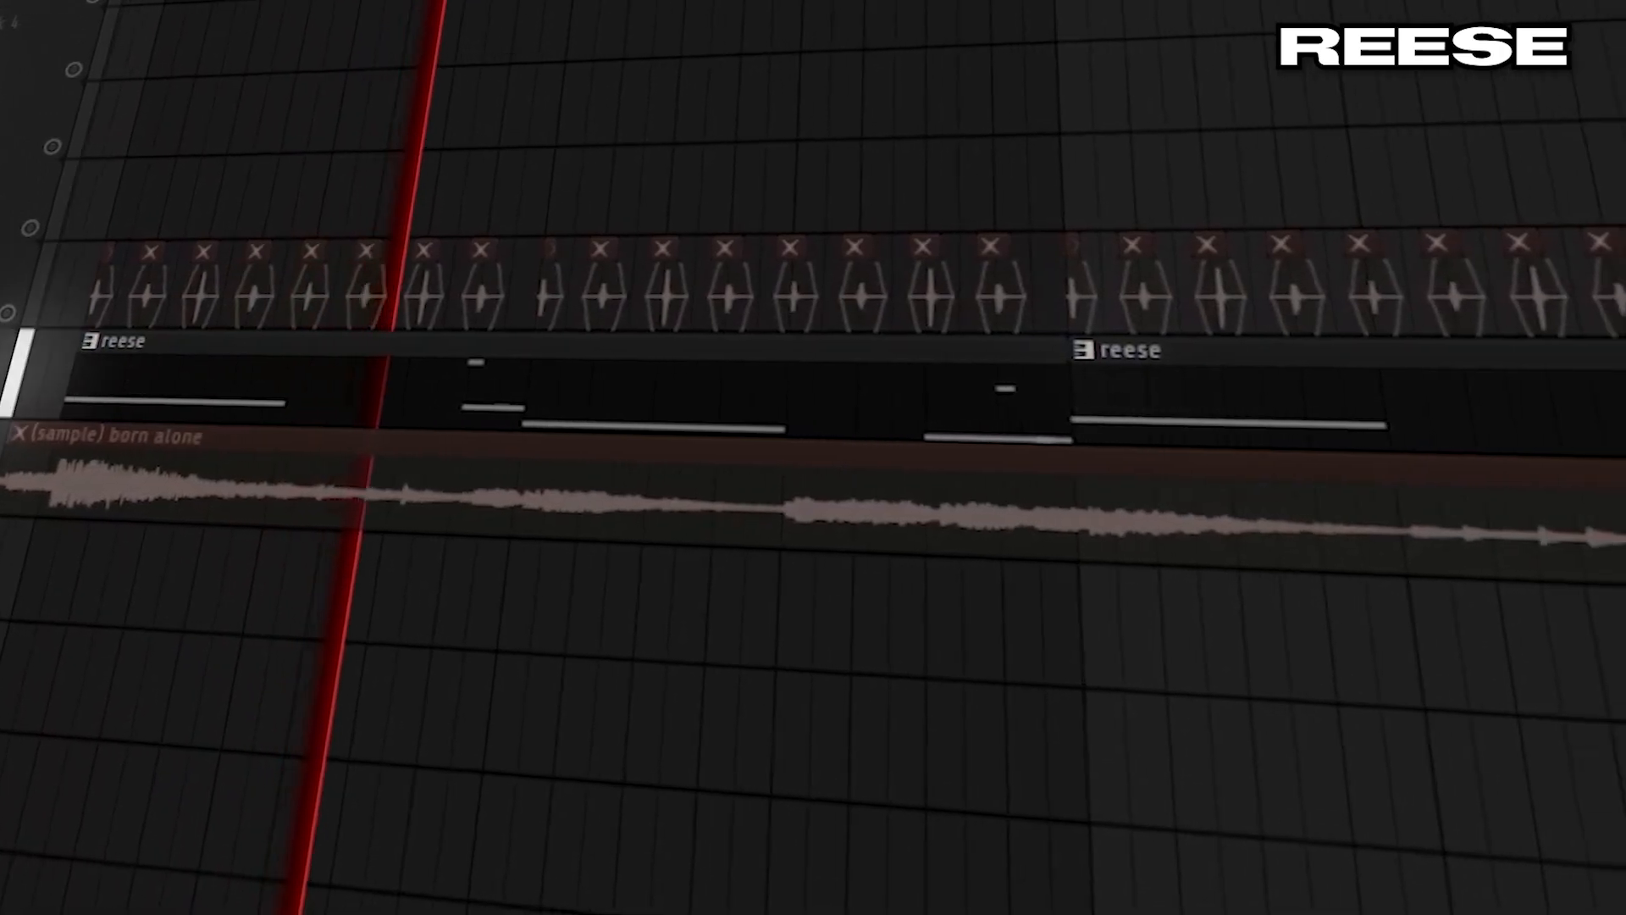
double_click(584, 398)
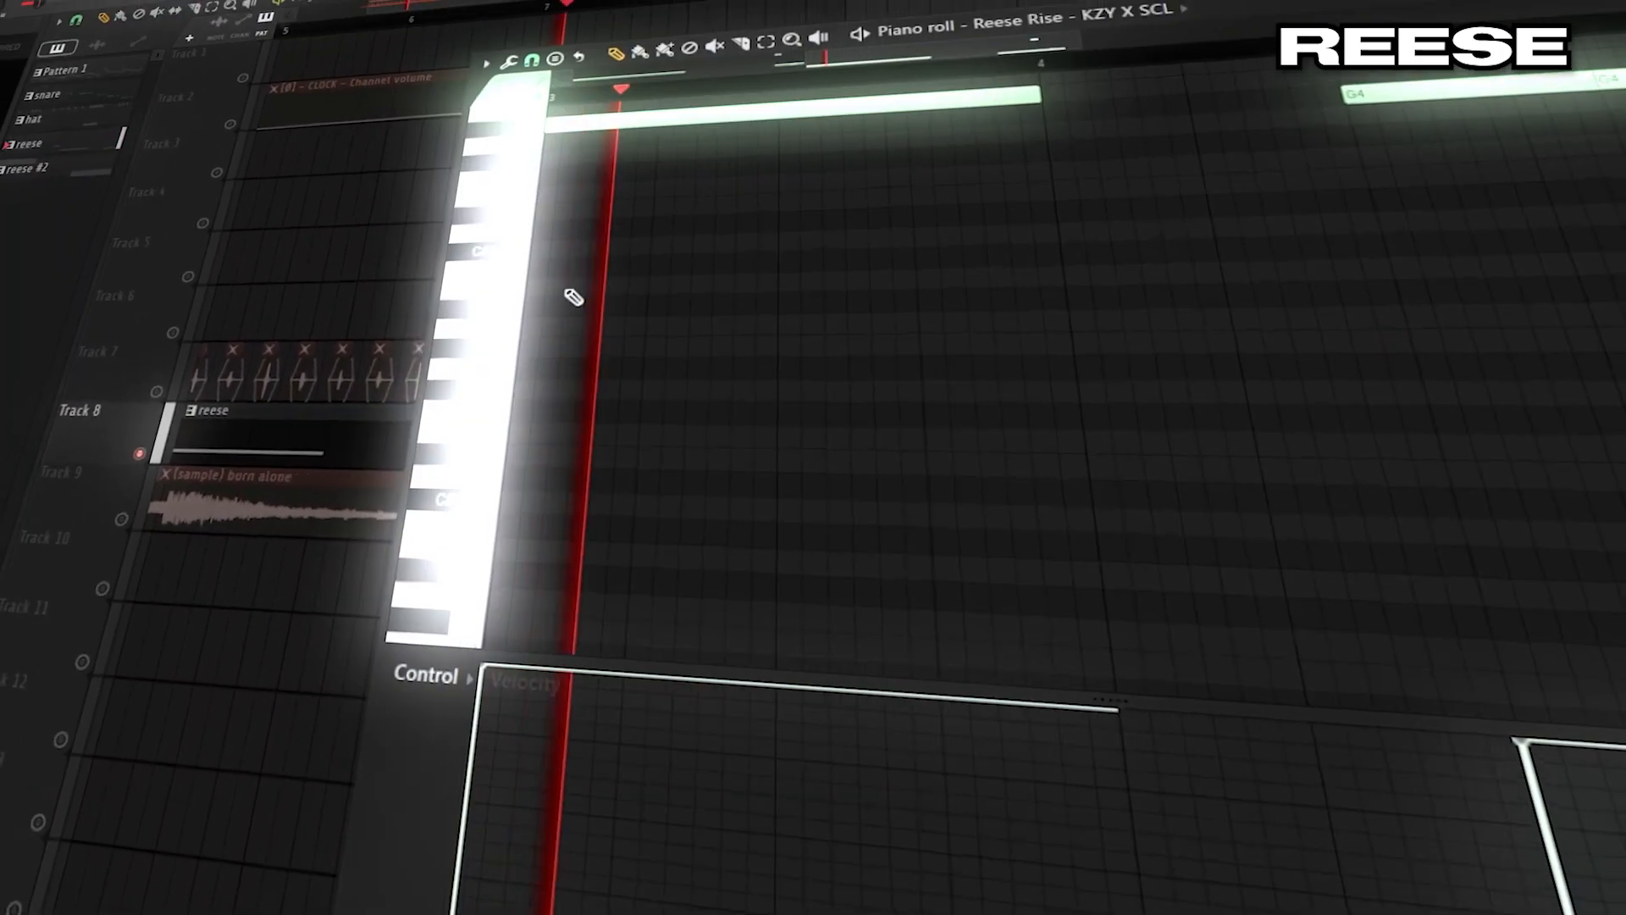
scroll(761, 242, up, 4)
drag(805, 94, 593, 134)
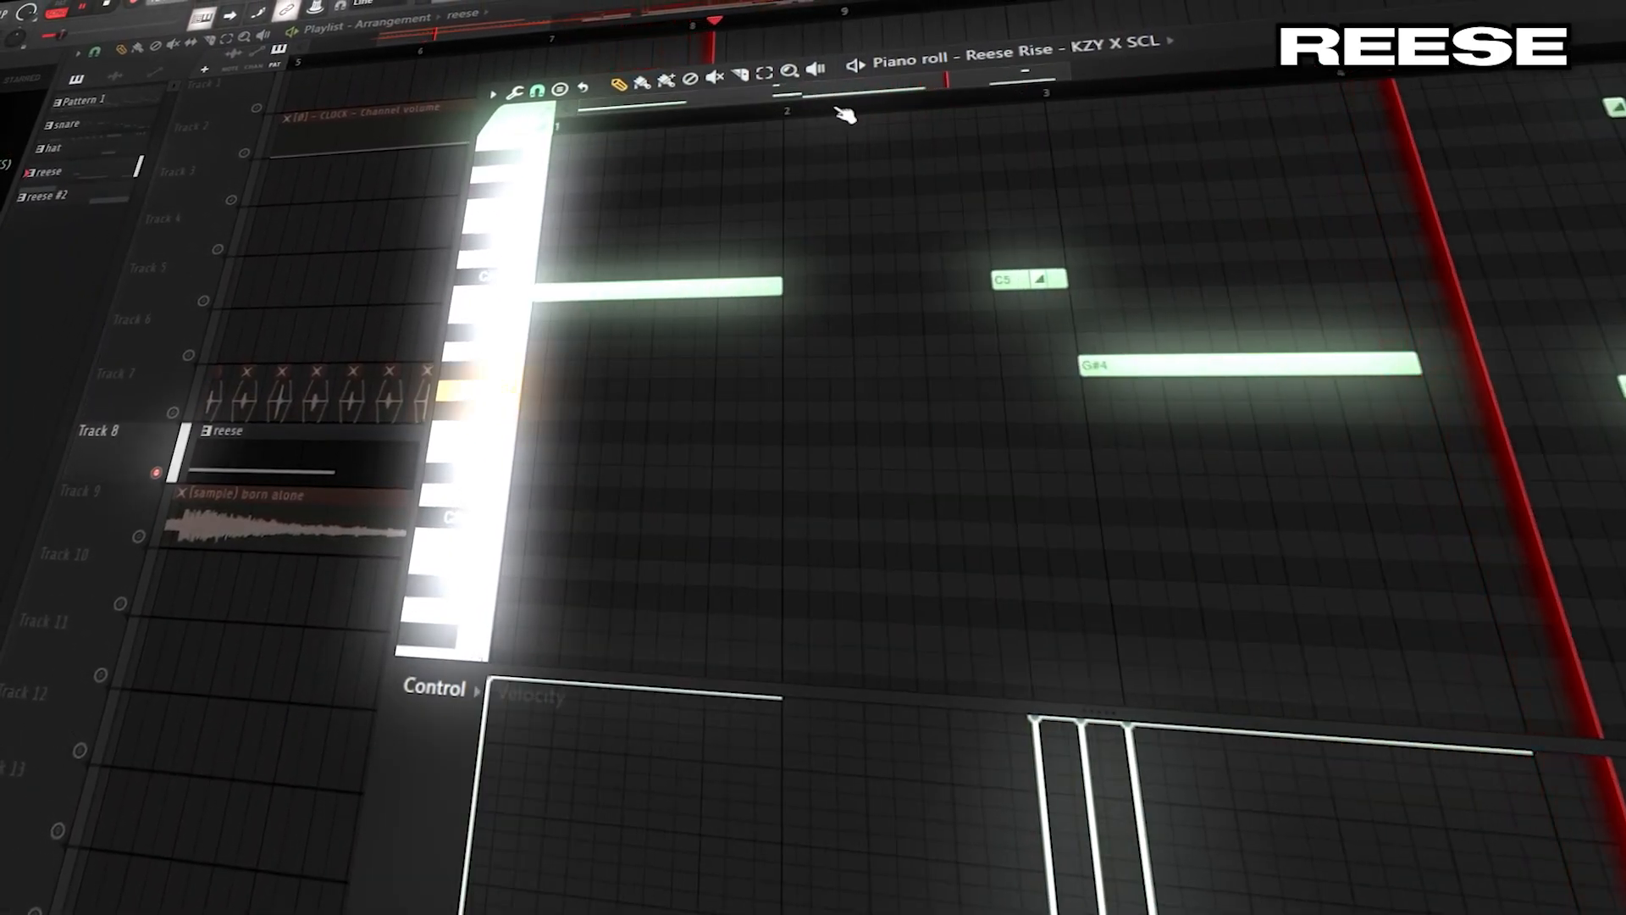
drag(830, 96, 1116, 105)
scroll(1008, 112, up, 2)
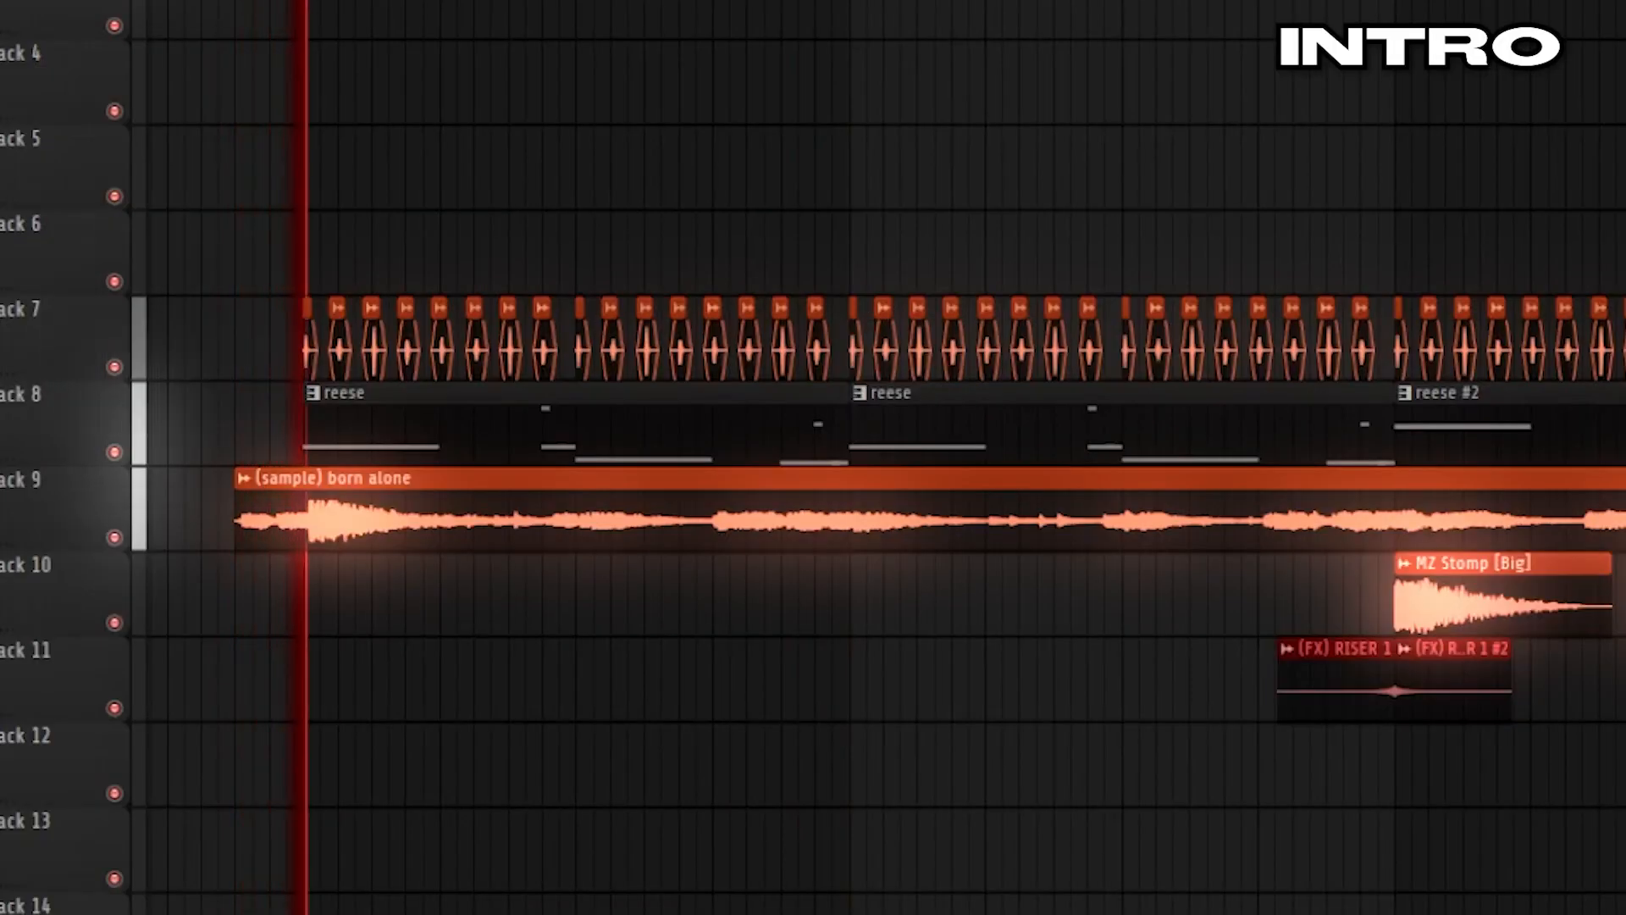
Solo track 10 with the MZ Stomp clips and unmute track 11 with the riser and bass drop effects
scroll(880, 474, down, 3)
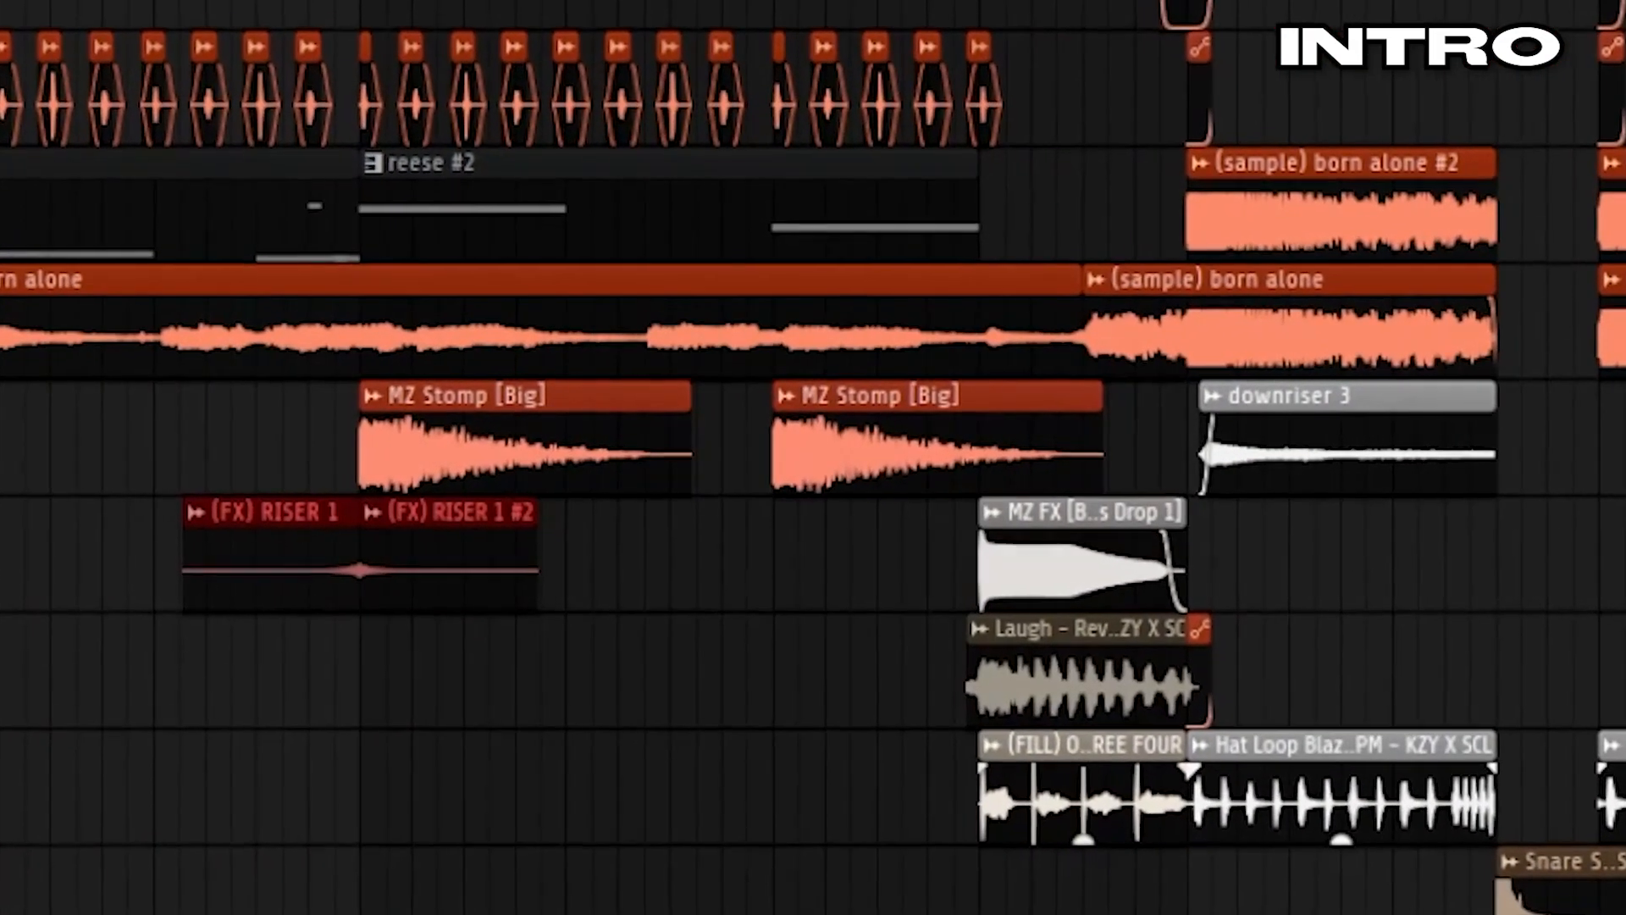
right_click(2, 437)
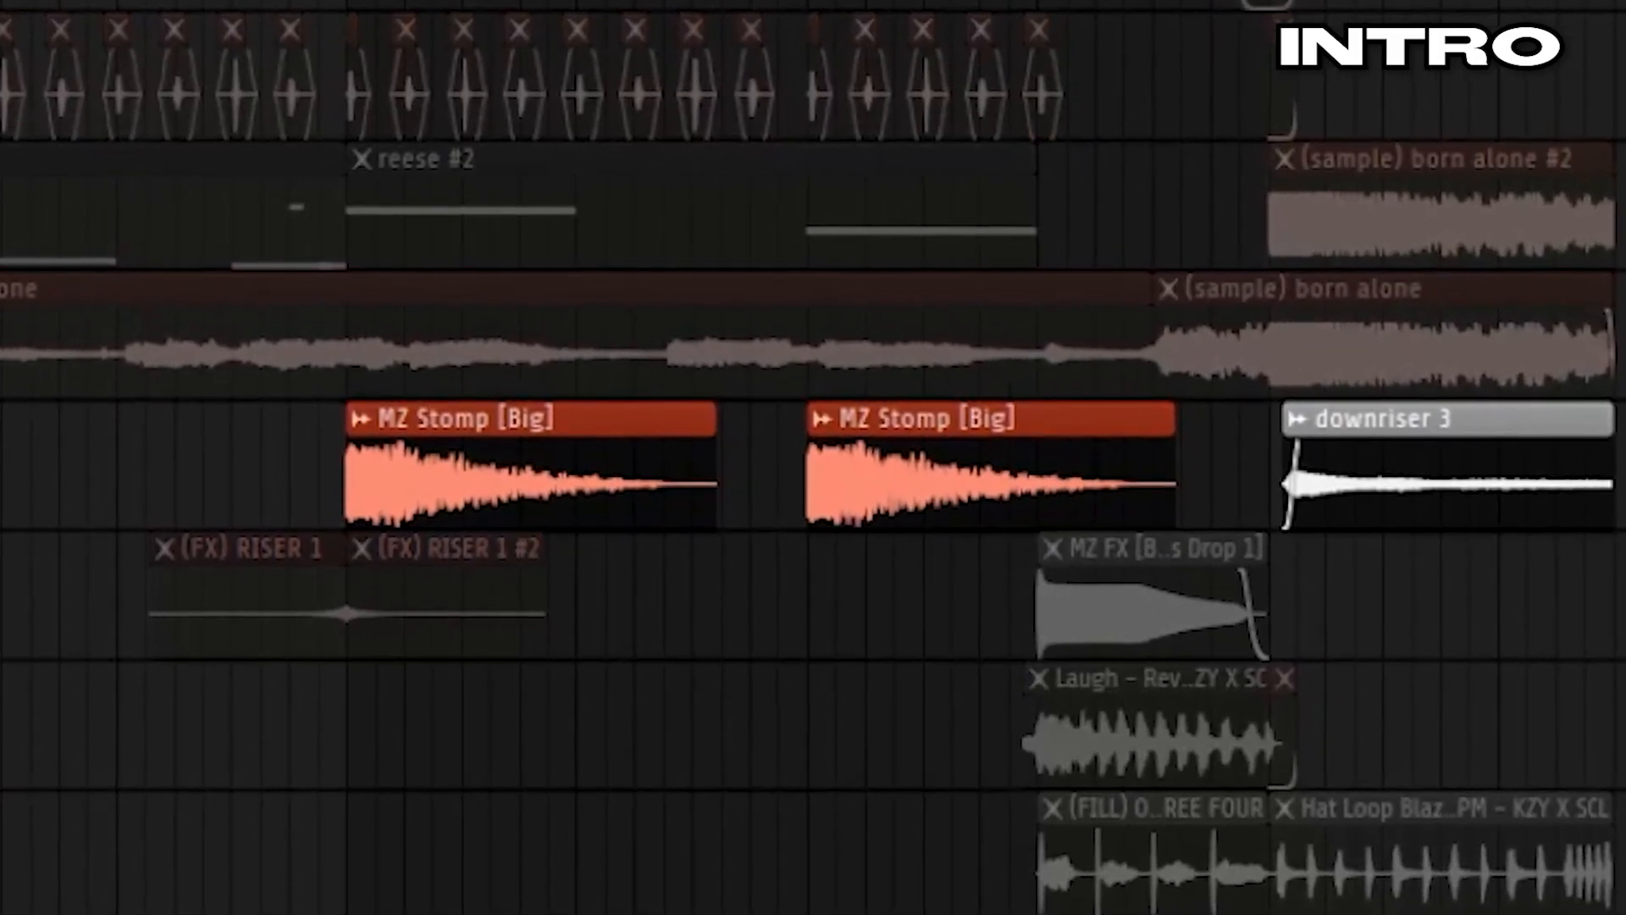
click(2, 584)
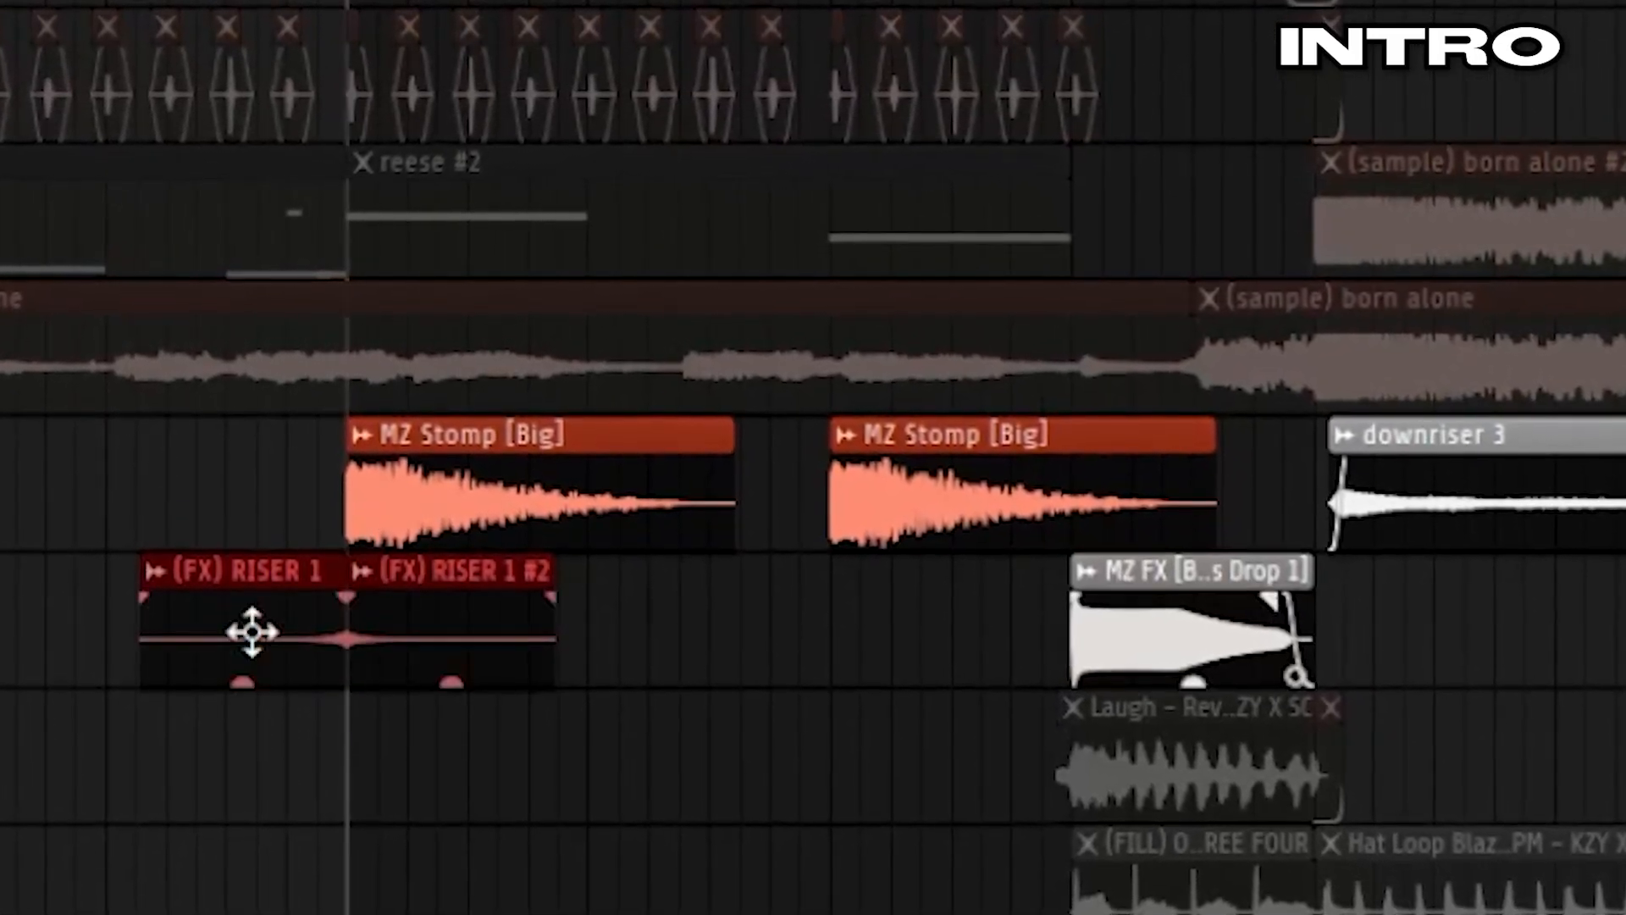
scroll(841, 615, down, 1)
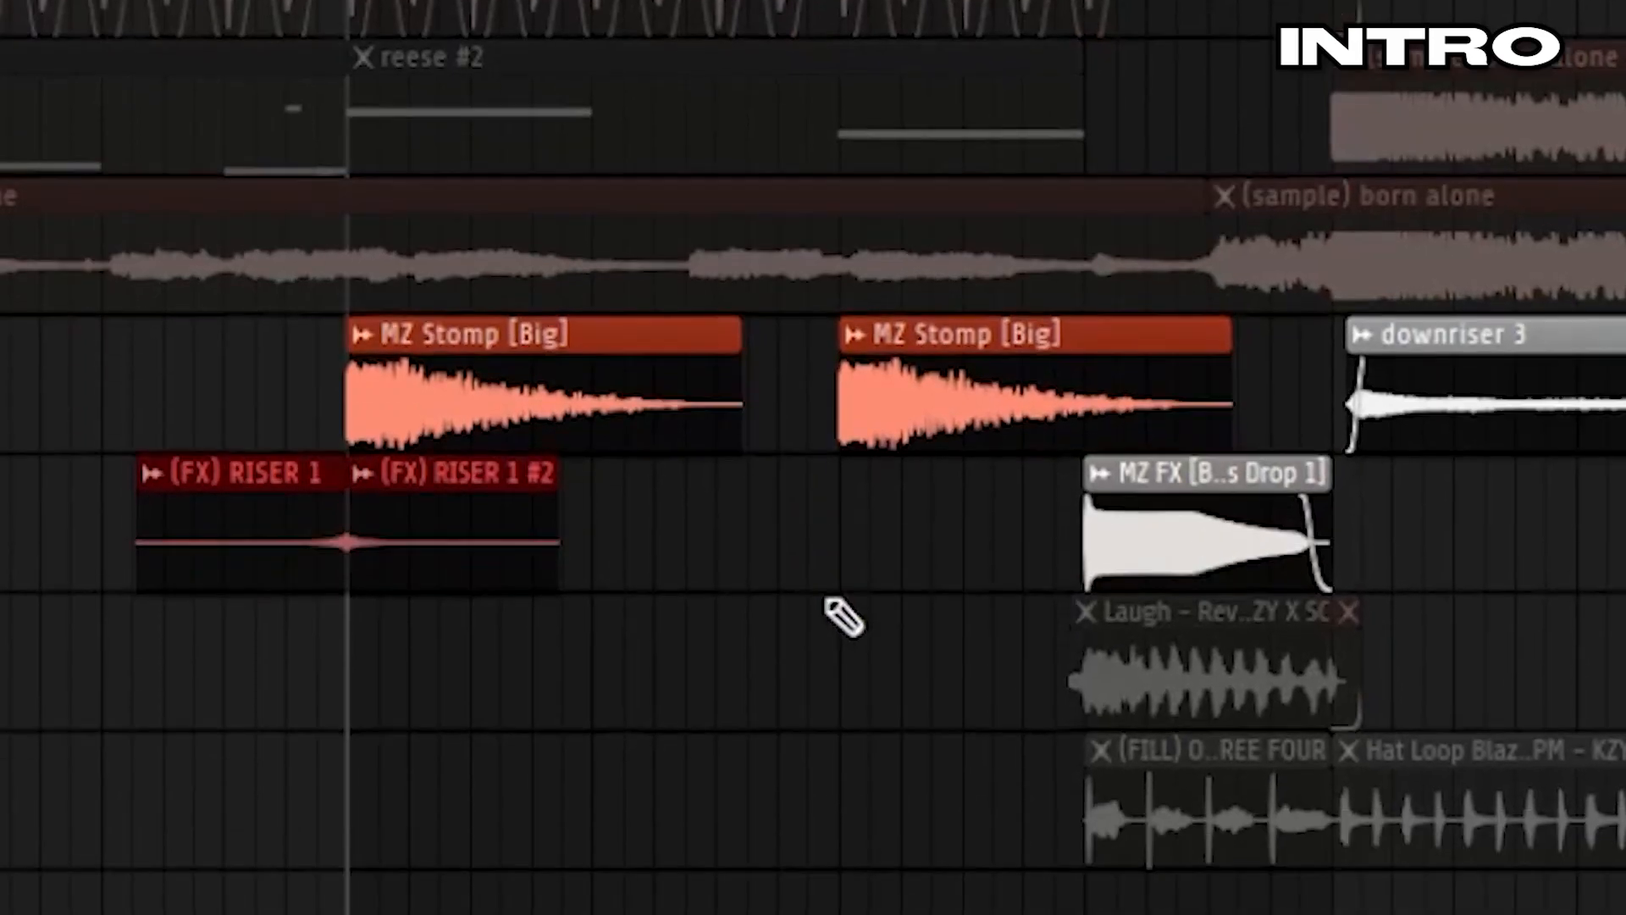
Play the remaining intro layers on tracks 12 to 16, including the laugh clip, and stop playback
click(1086, 2)
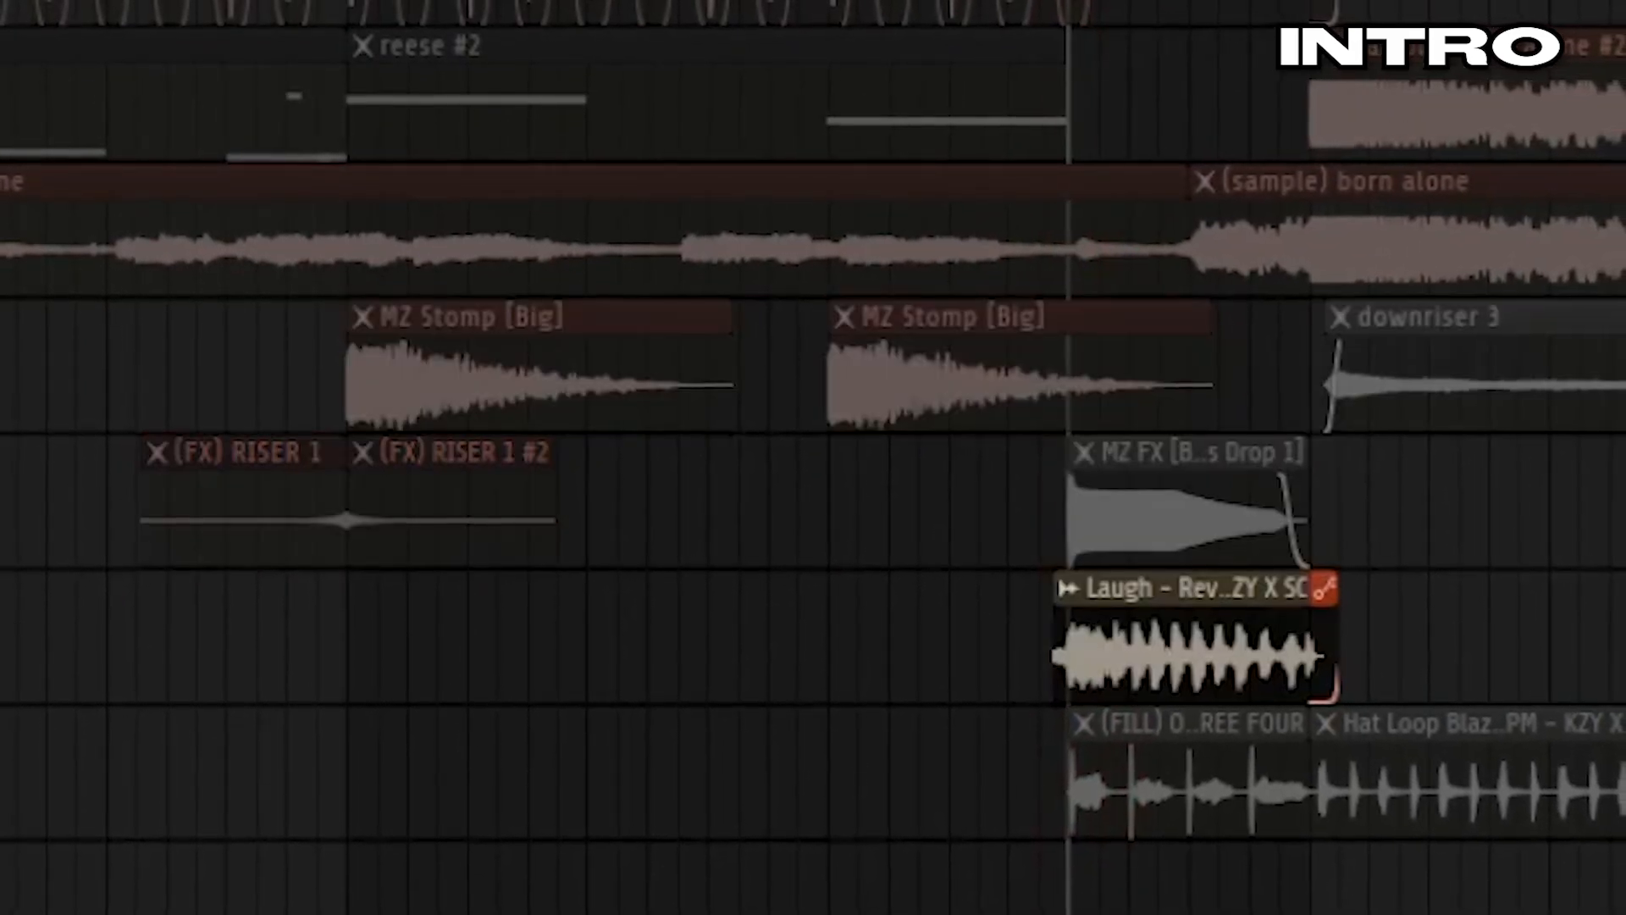
scroll(235, 852, down, 1)
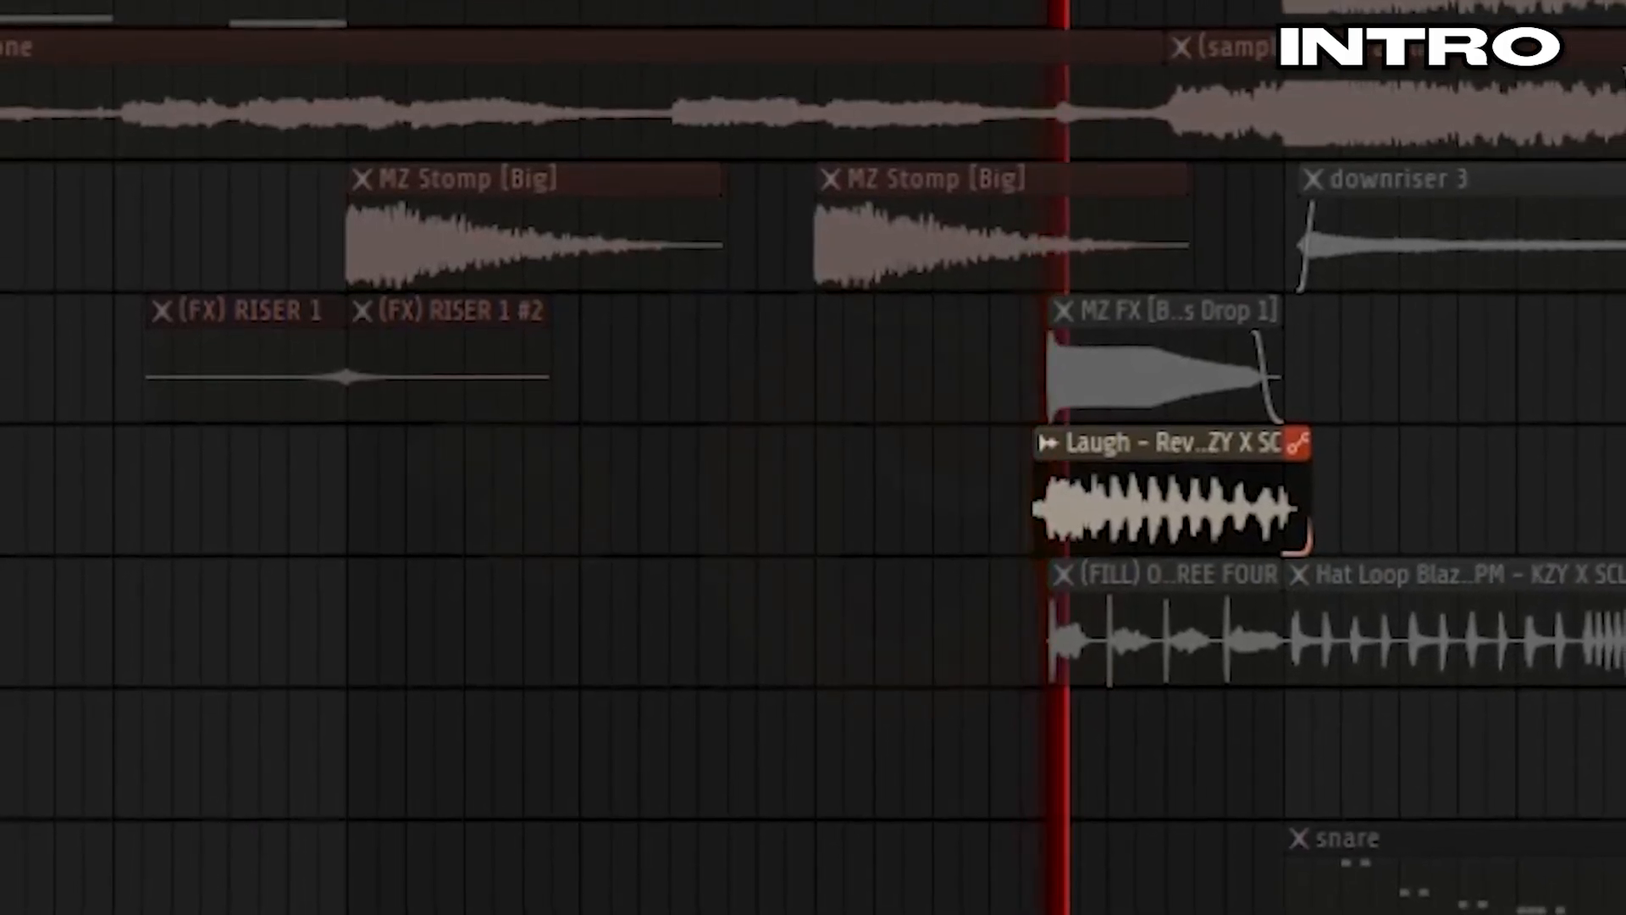
scroll(1554, 410, down, 2)
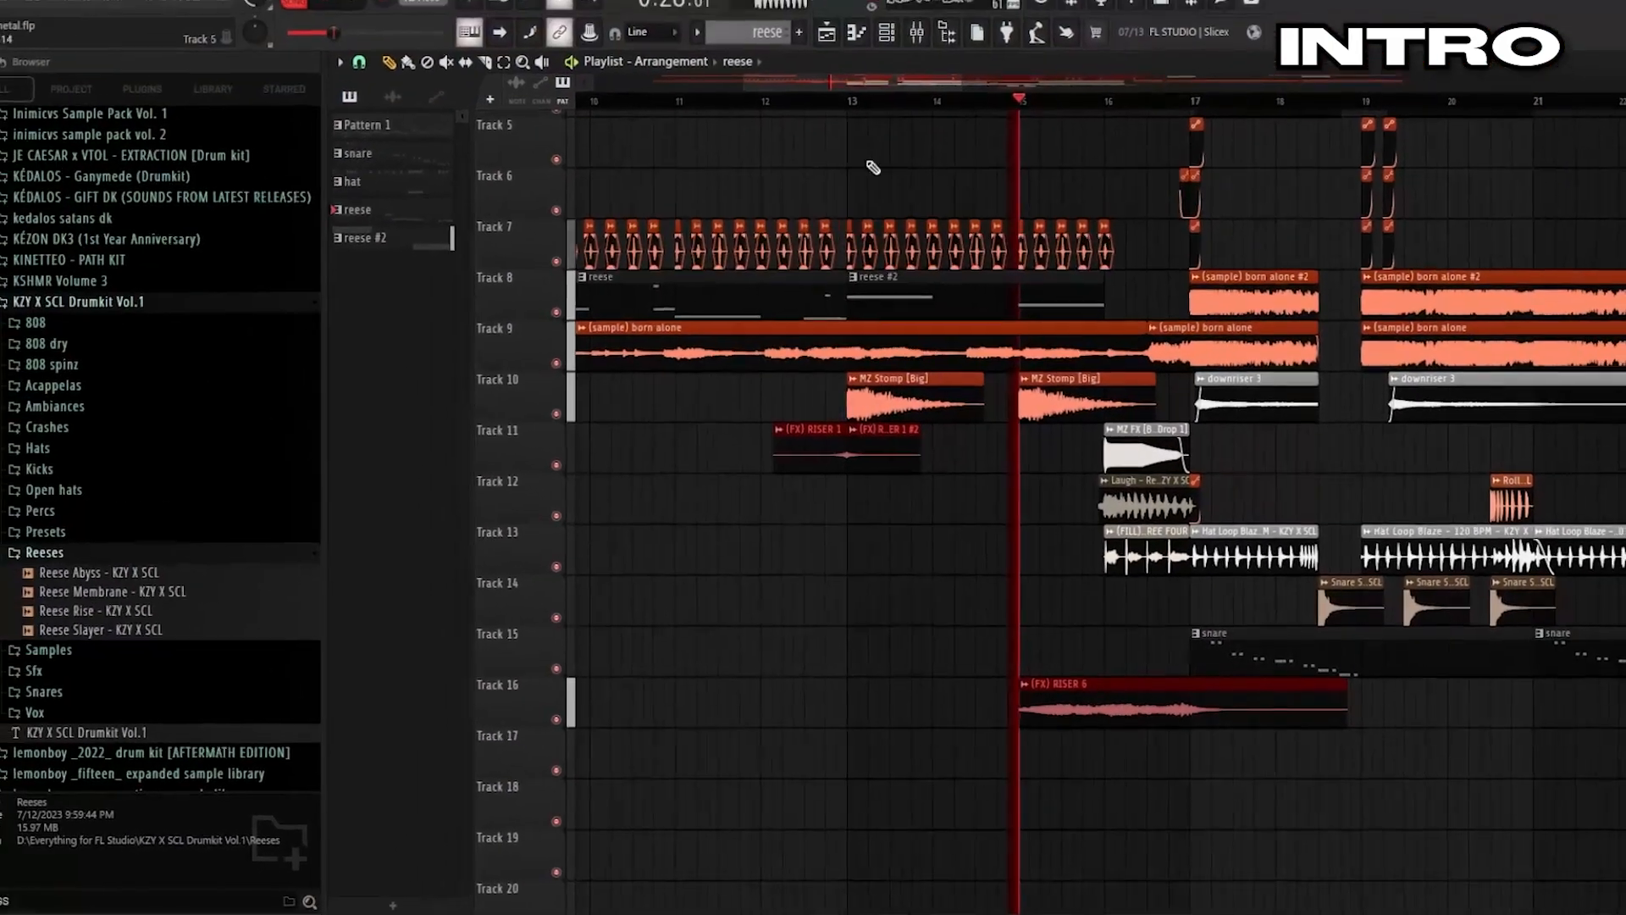
scroll(889, 161, up, 3)
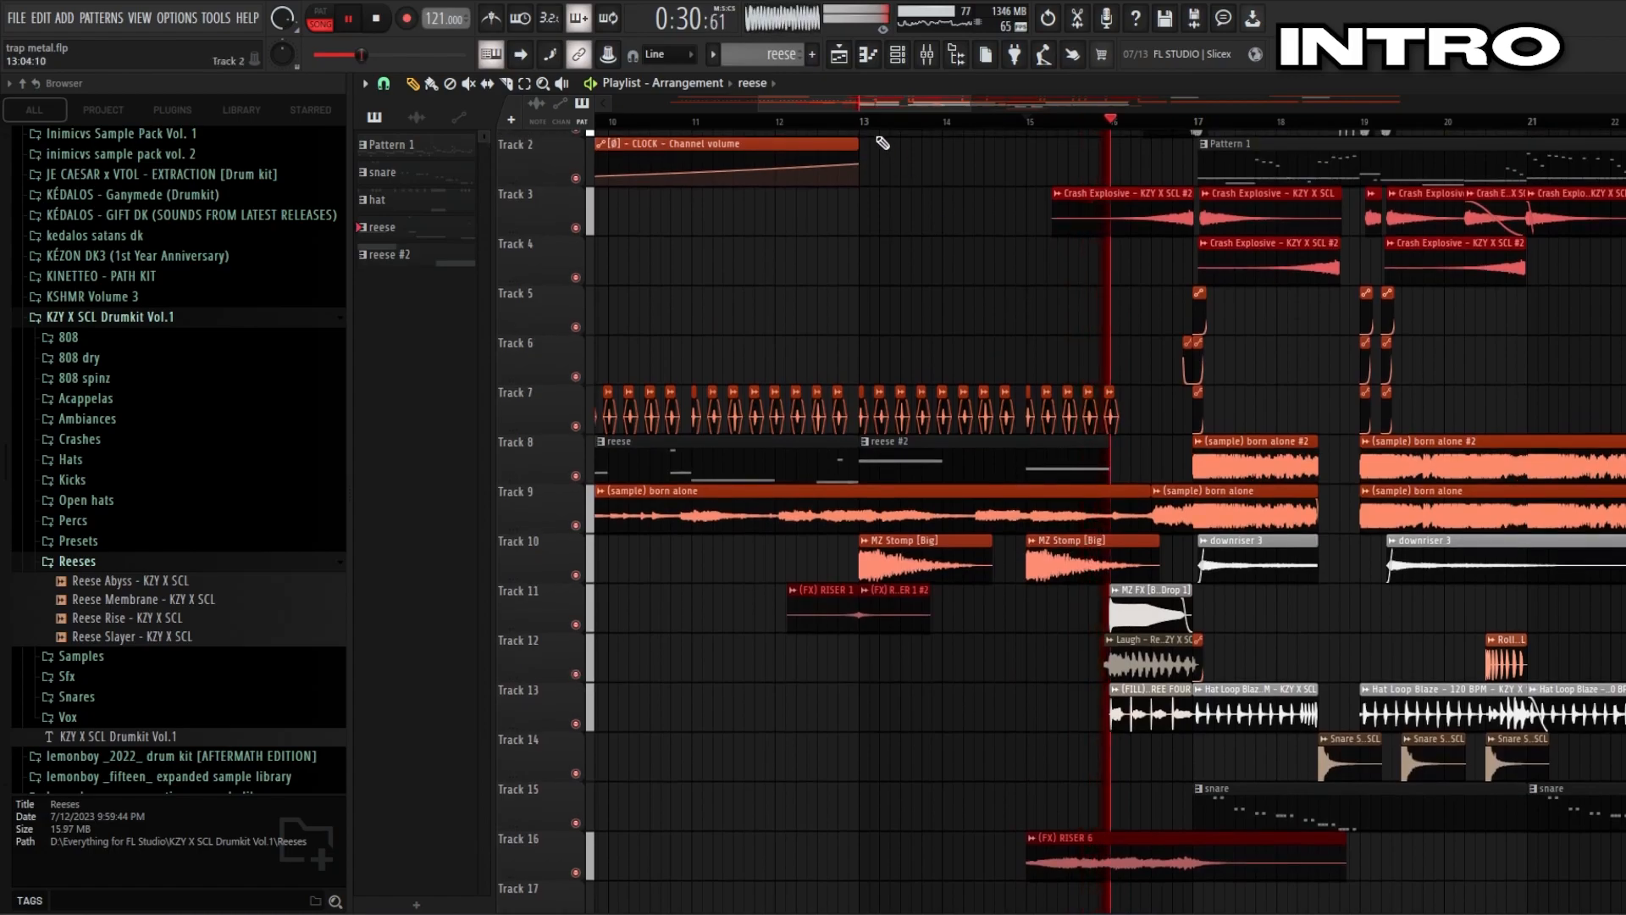
key(space)
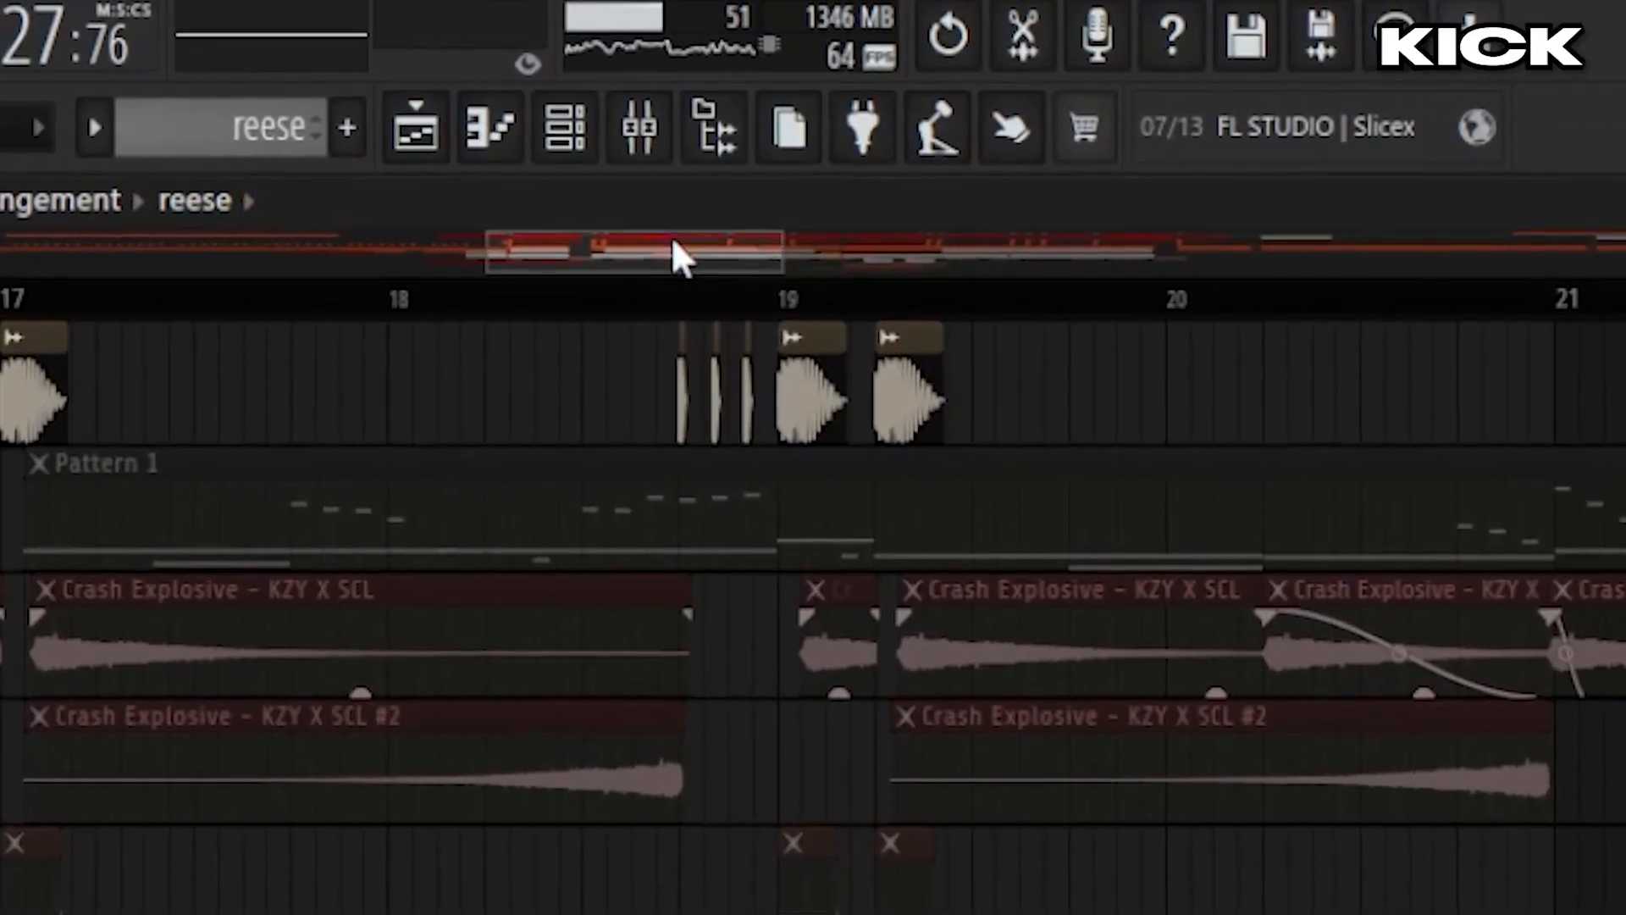
Listen to the soloed kick from just before bar 17 with all master effects except Fruity soft clipper bypassed
drag(675, 254, 468, 275)
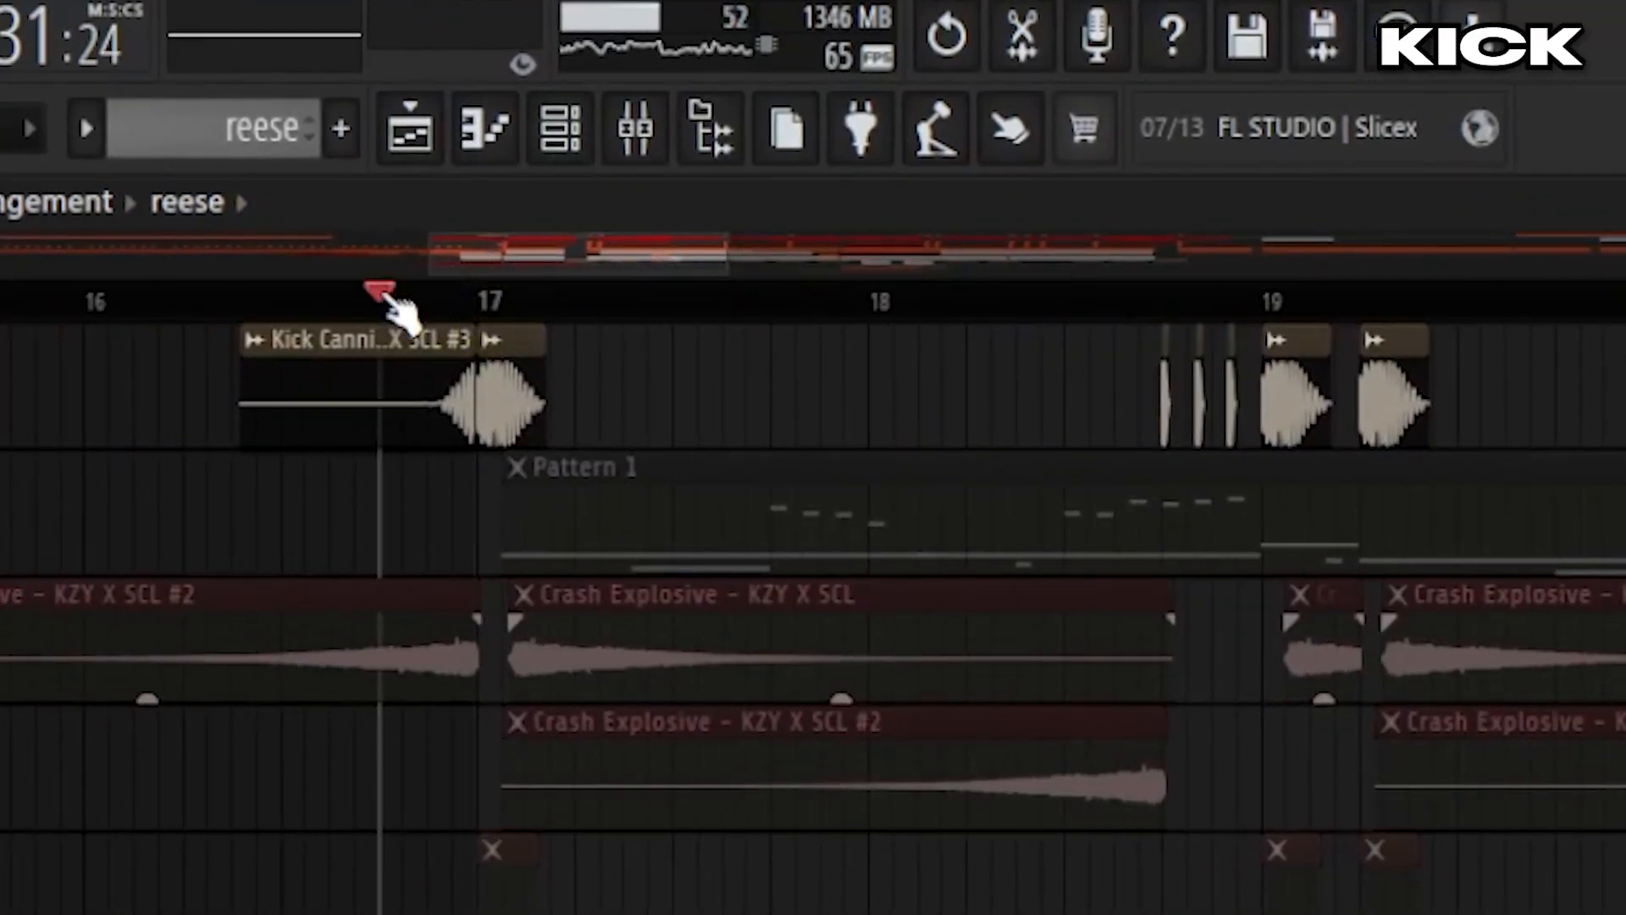
click(642, 162)
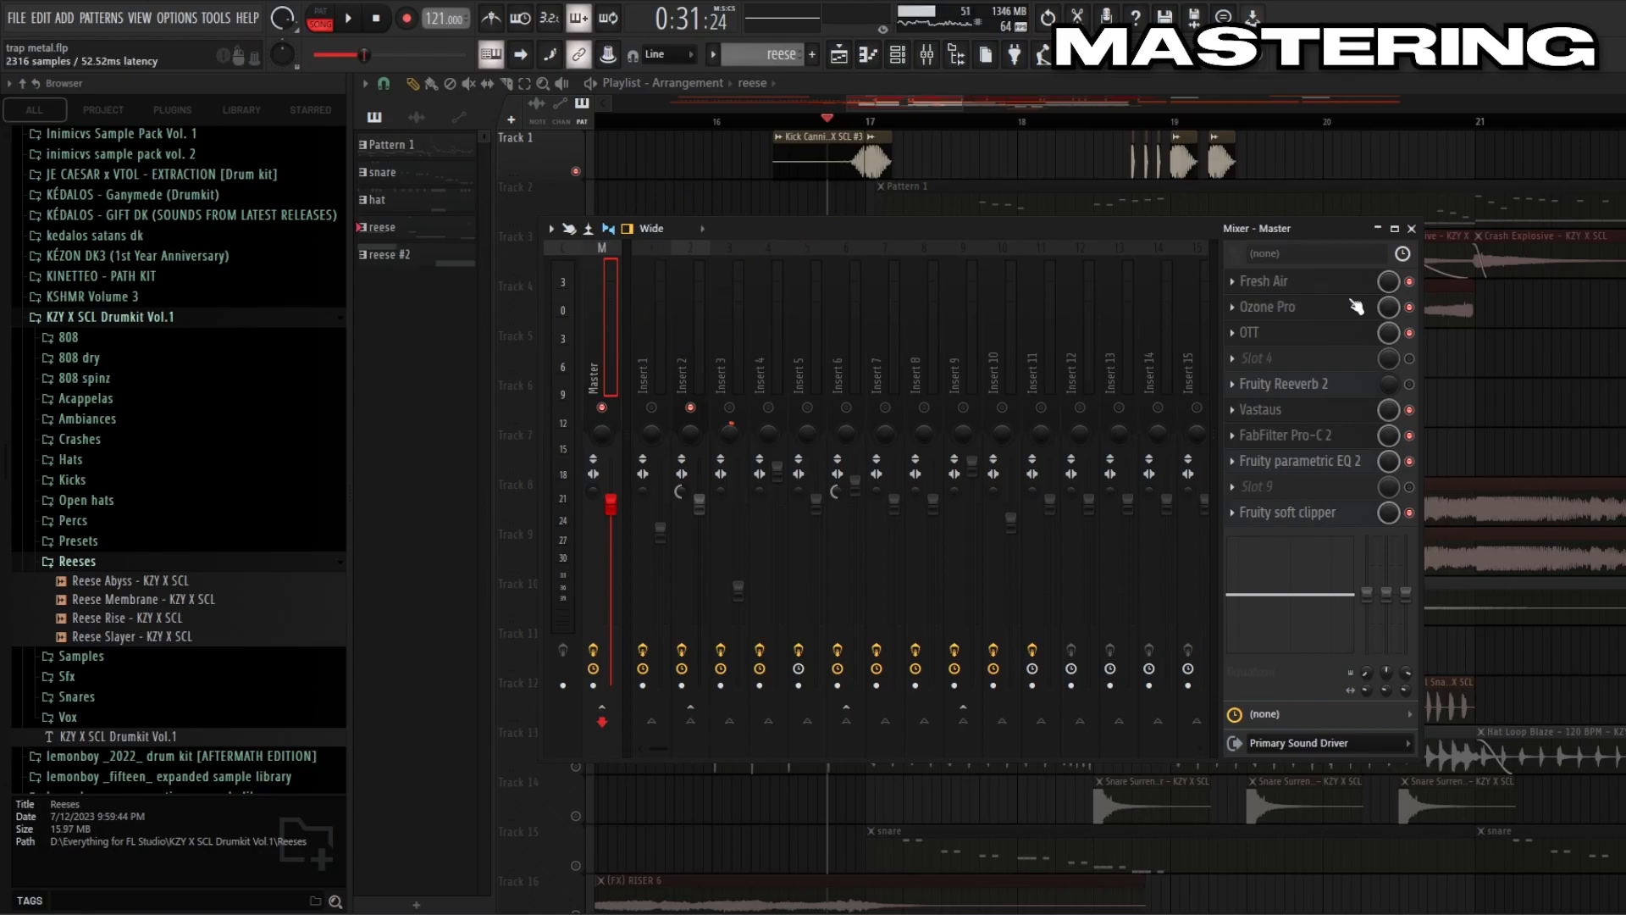
click(899, 105)
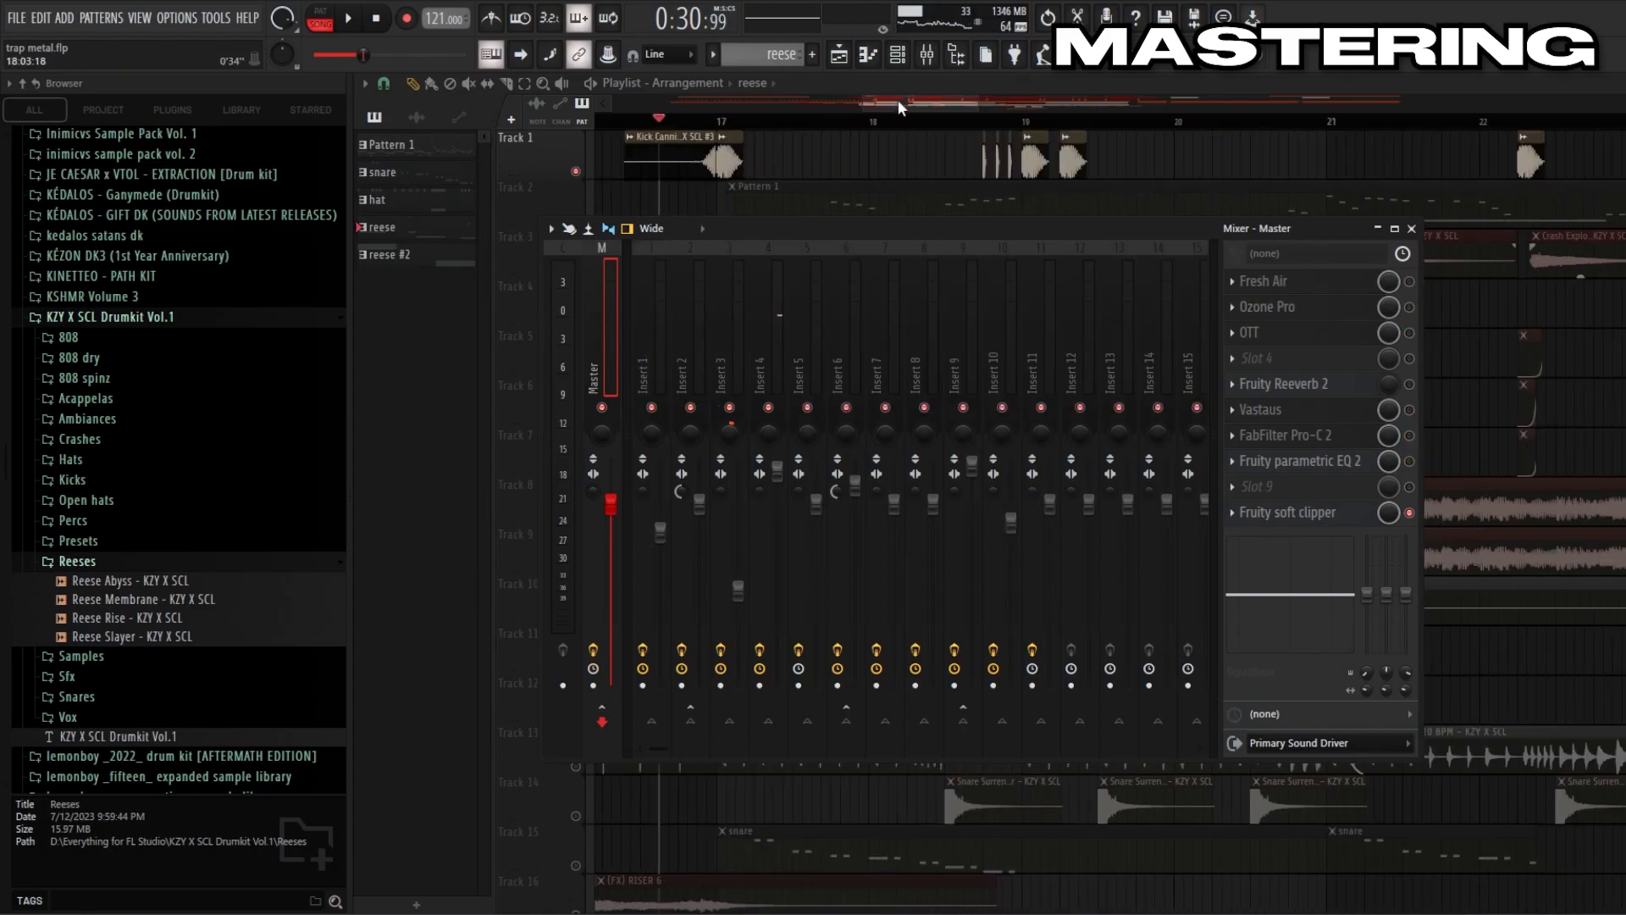
key(F9)
key(space)
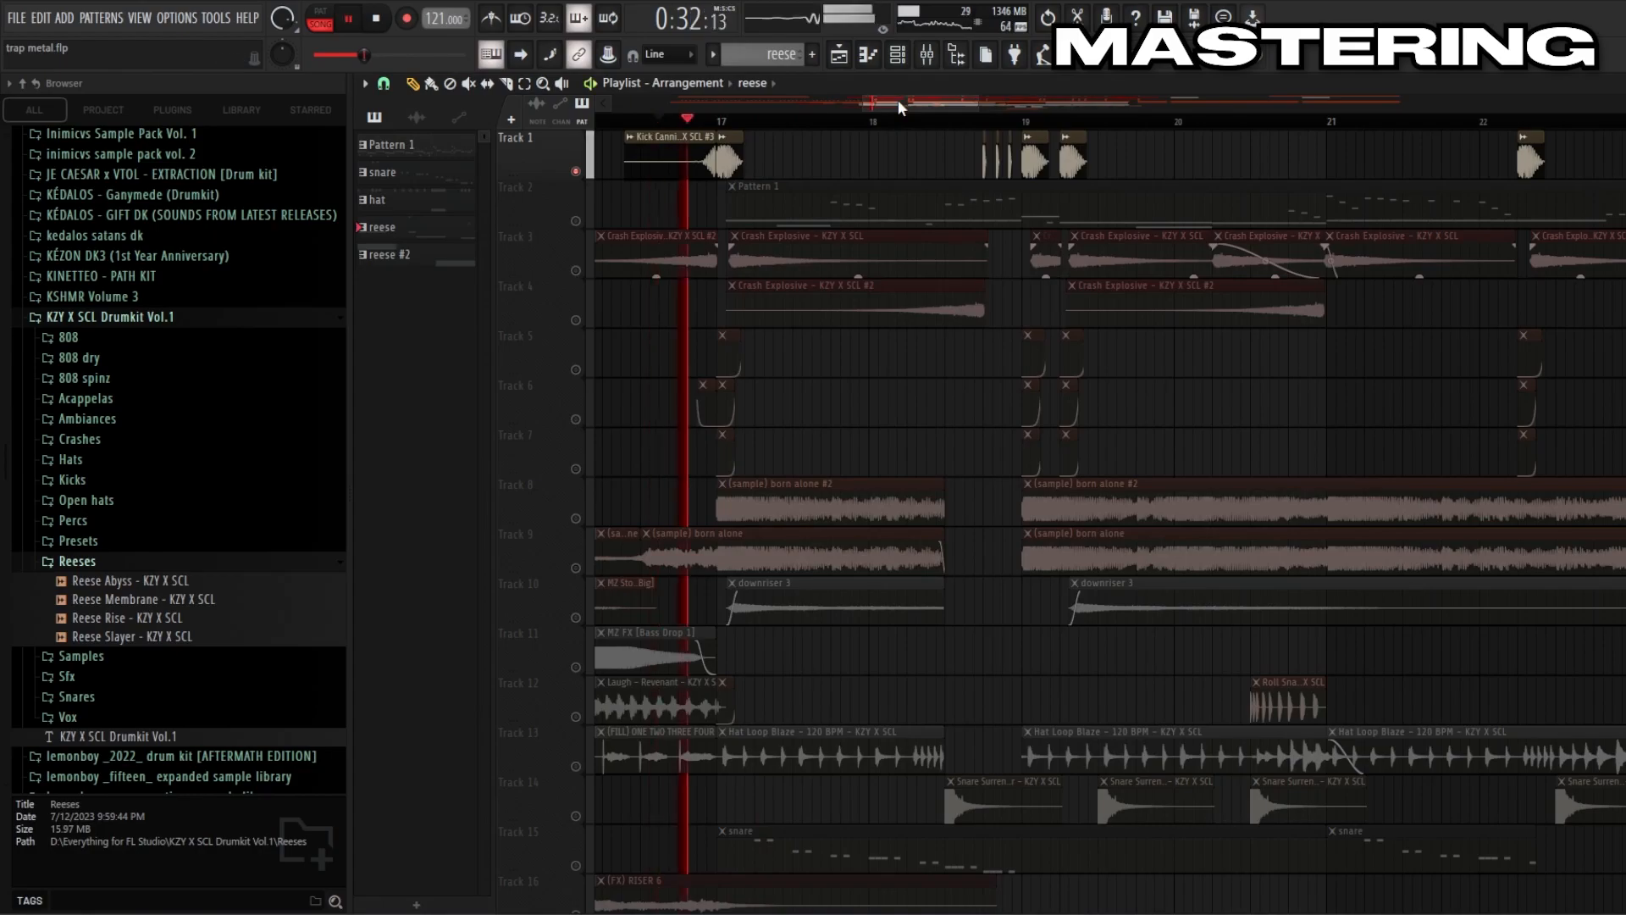
key(space)
Re-enable the bypassed master effects and play the kick before bar 17 again for comparison
key(F9)
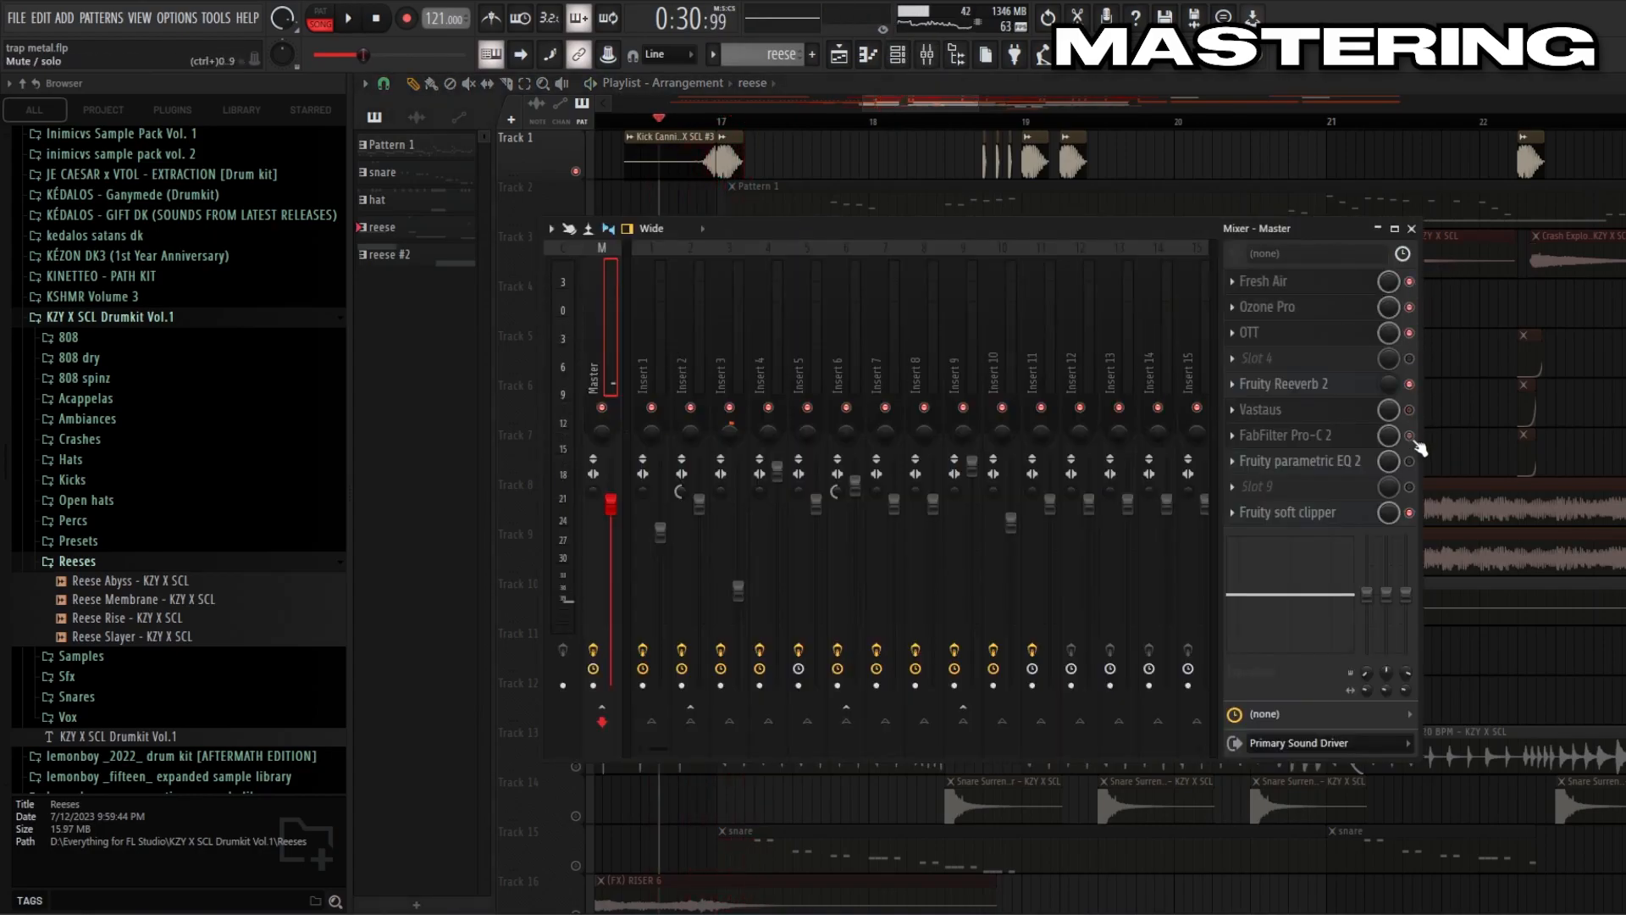
key(F9)
key(space)
key(space)
drag(978, 103, 938, 124)
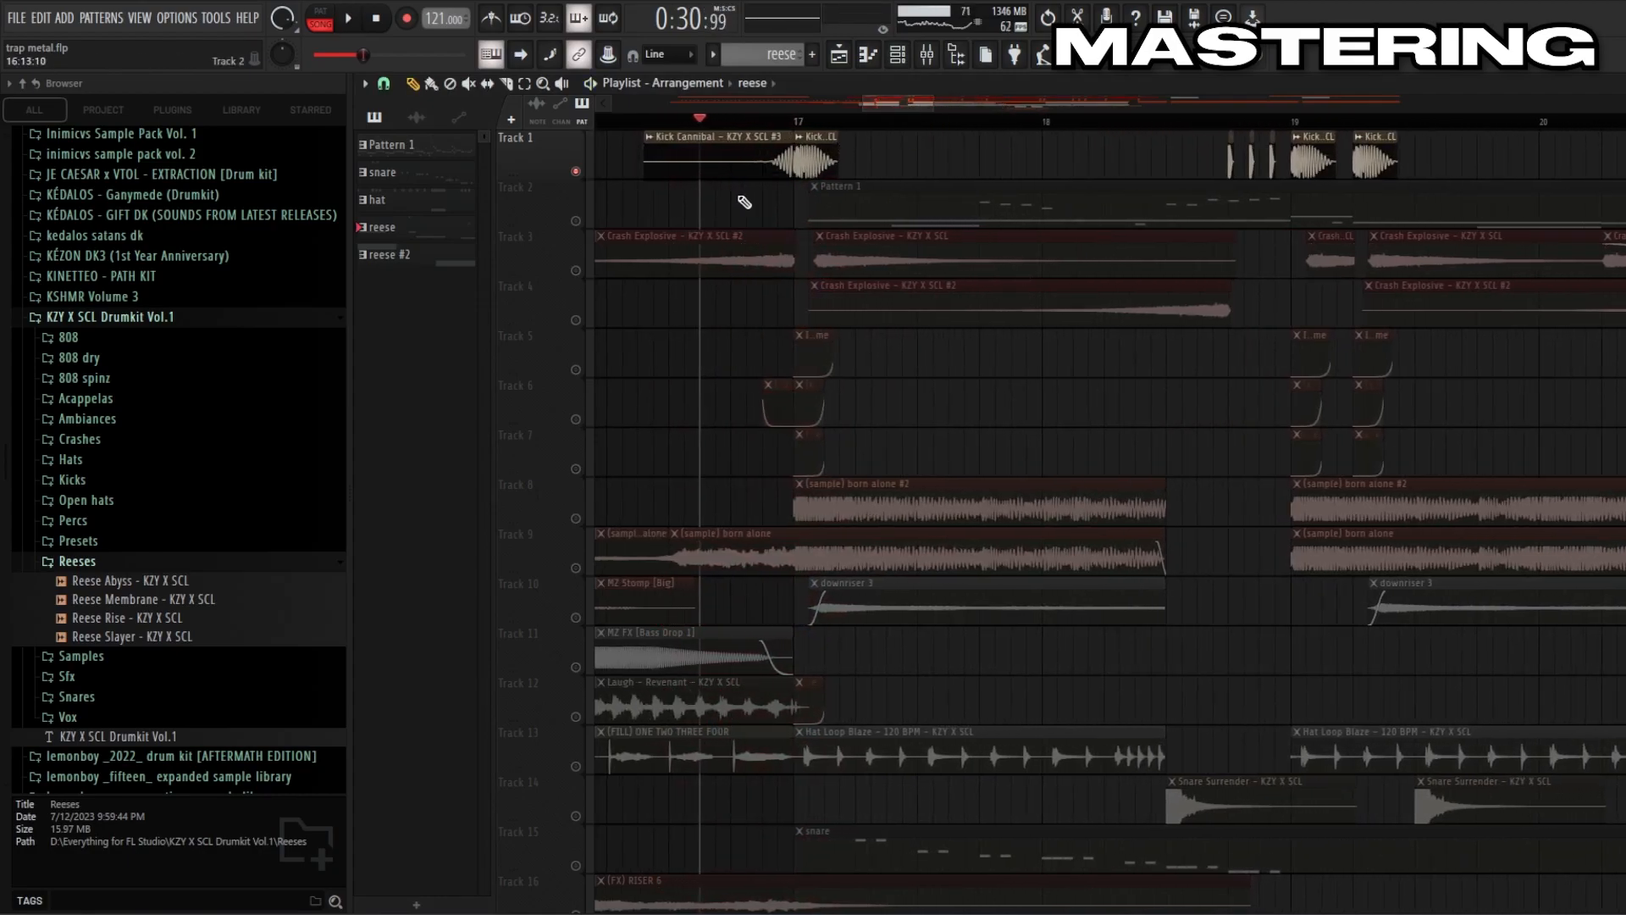
Open Fresh Air on the master track, examine its Mid Air and High Air settings, and close it
key(F9)
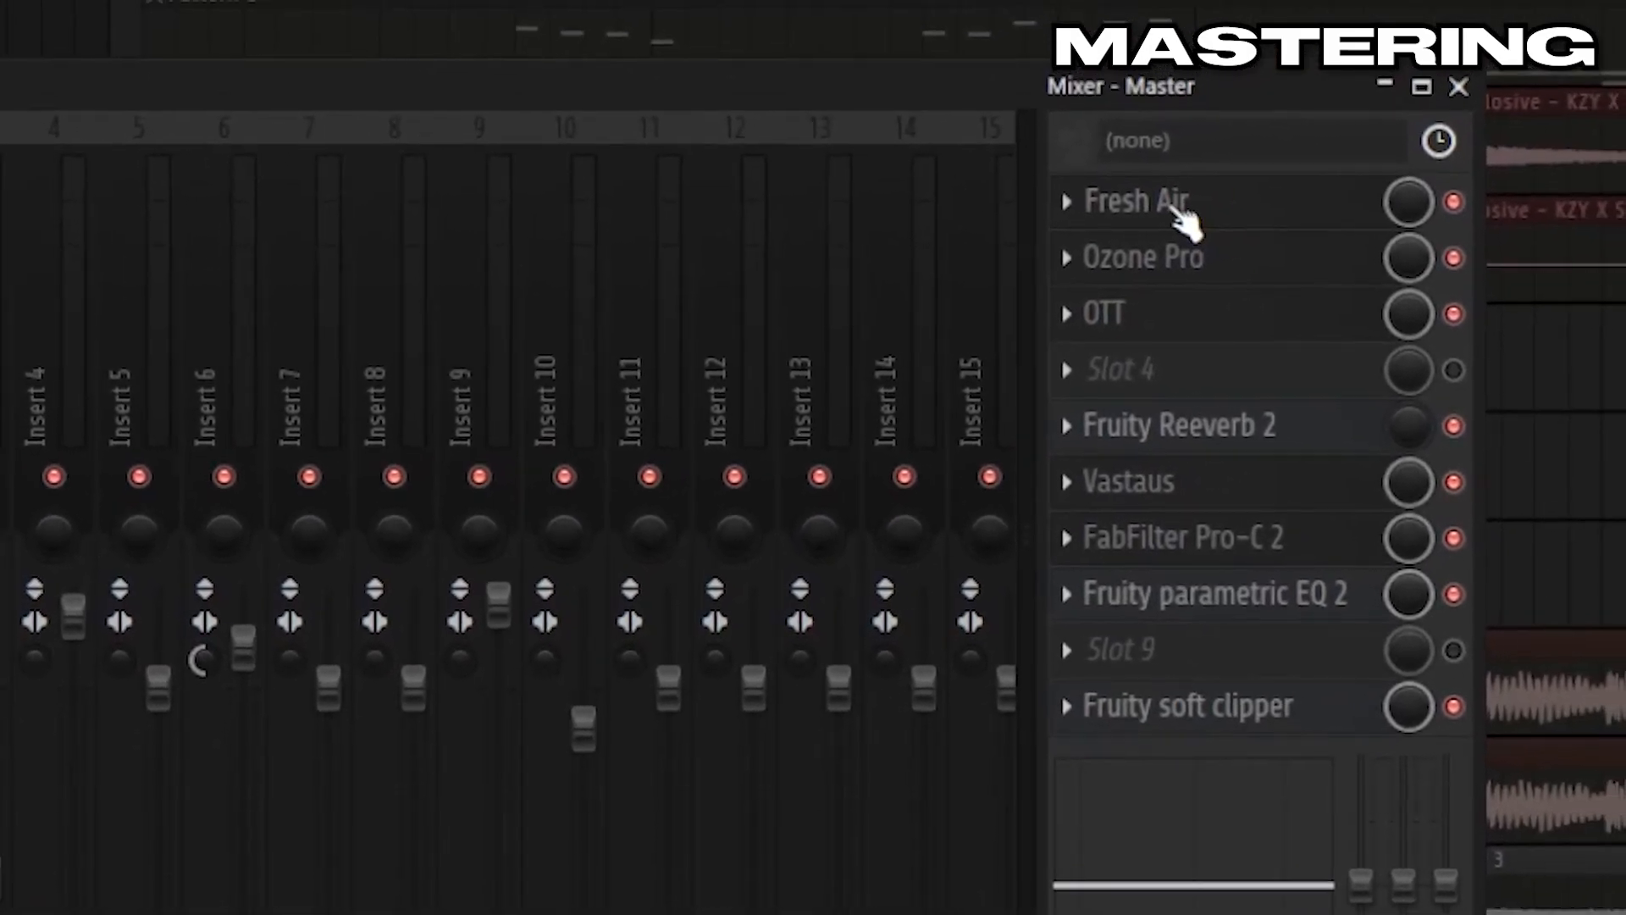
click(1213, 208)
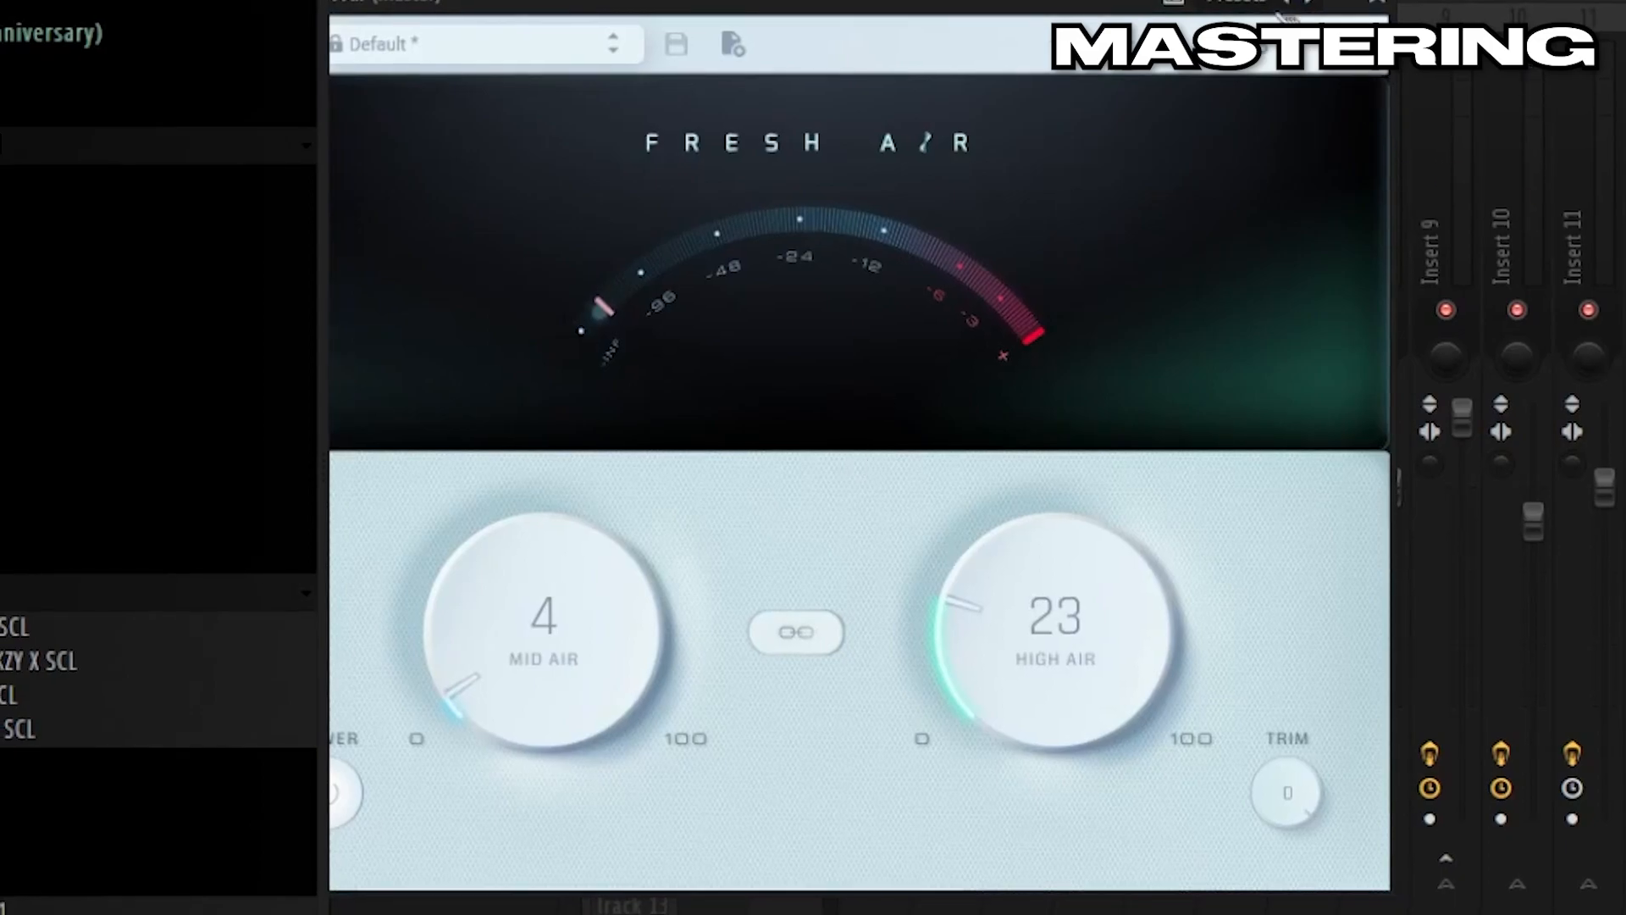
drag(1016, 2, 1137, 7)
click(1500, 7)
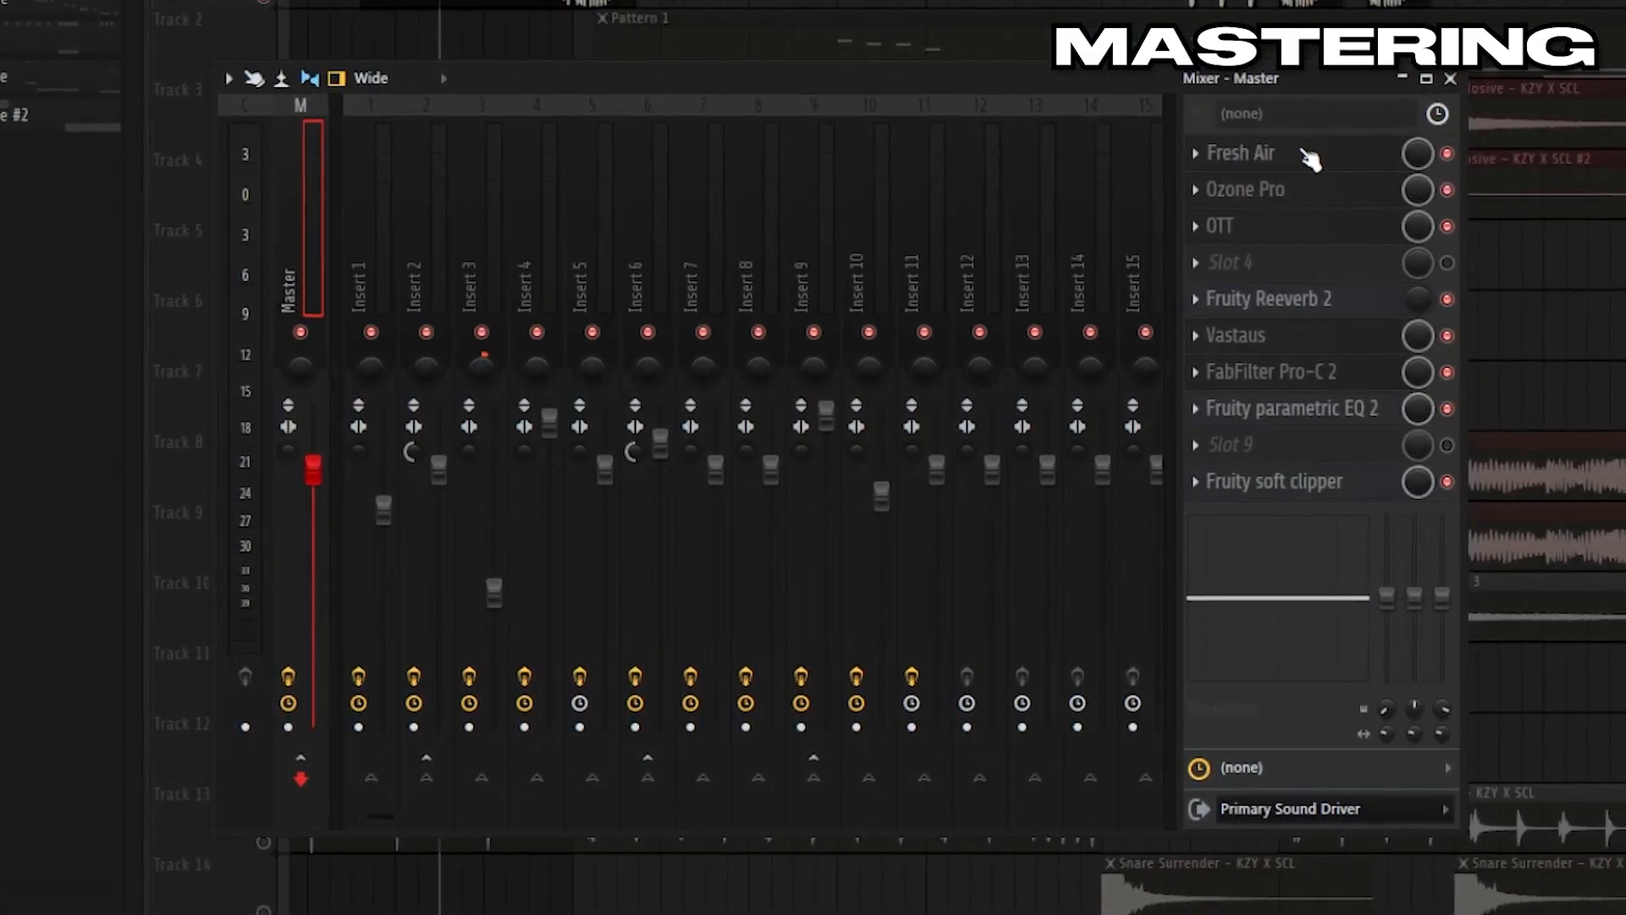
Open Ozone Pro on the master and examine its Dynamics, Exciter, Imager and Maximizer modules and its preset
click(1300, 195)
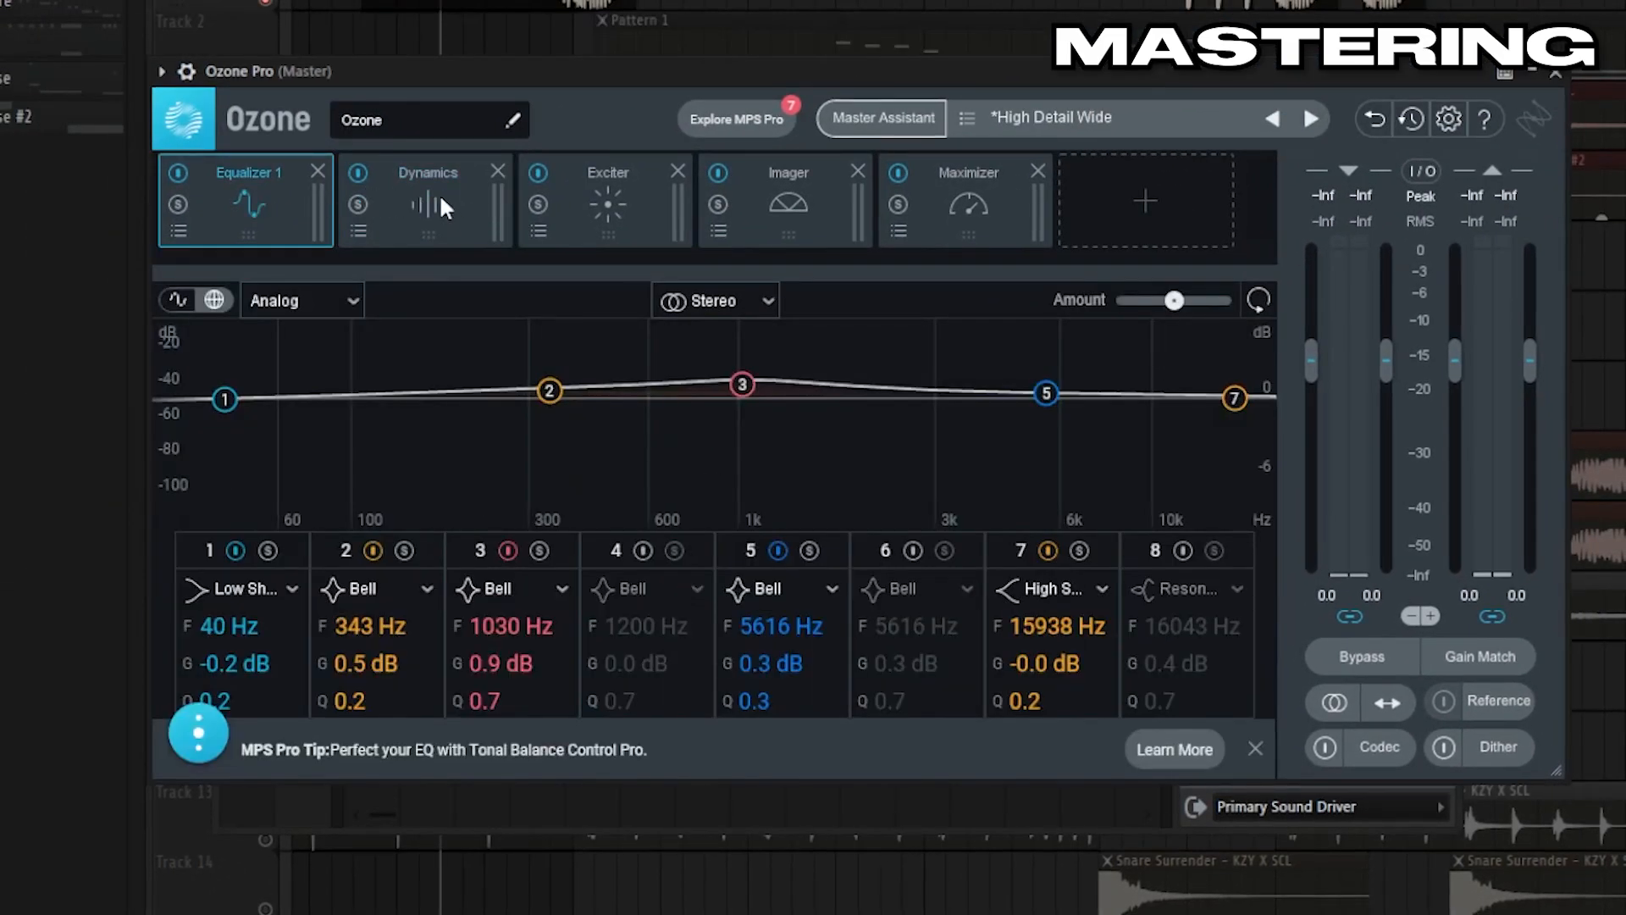
click(439, 193)
click(623, 209)
click(815, 202)
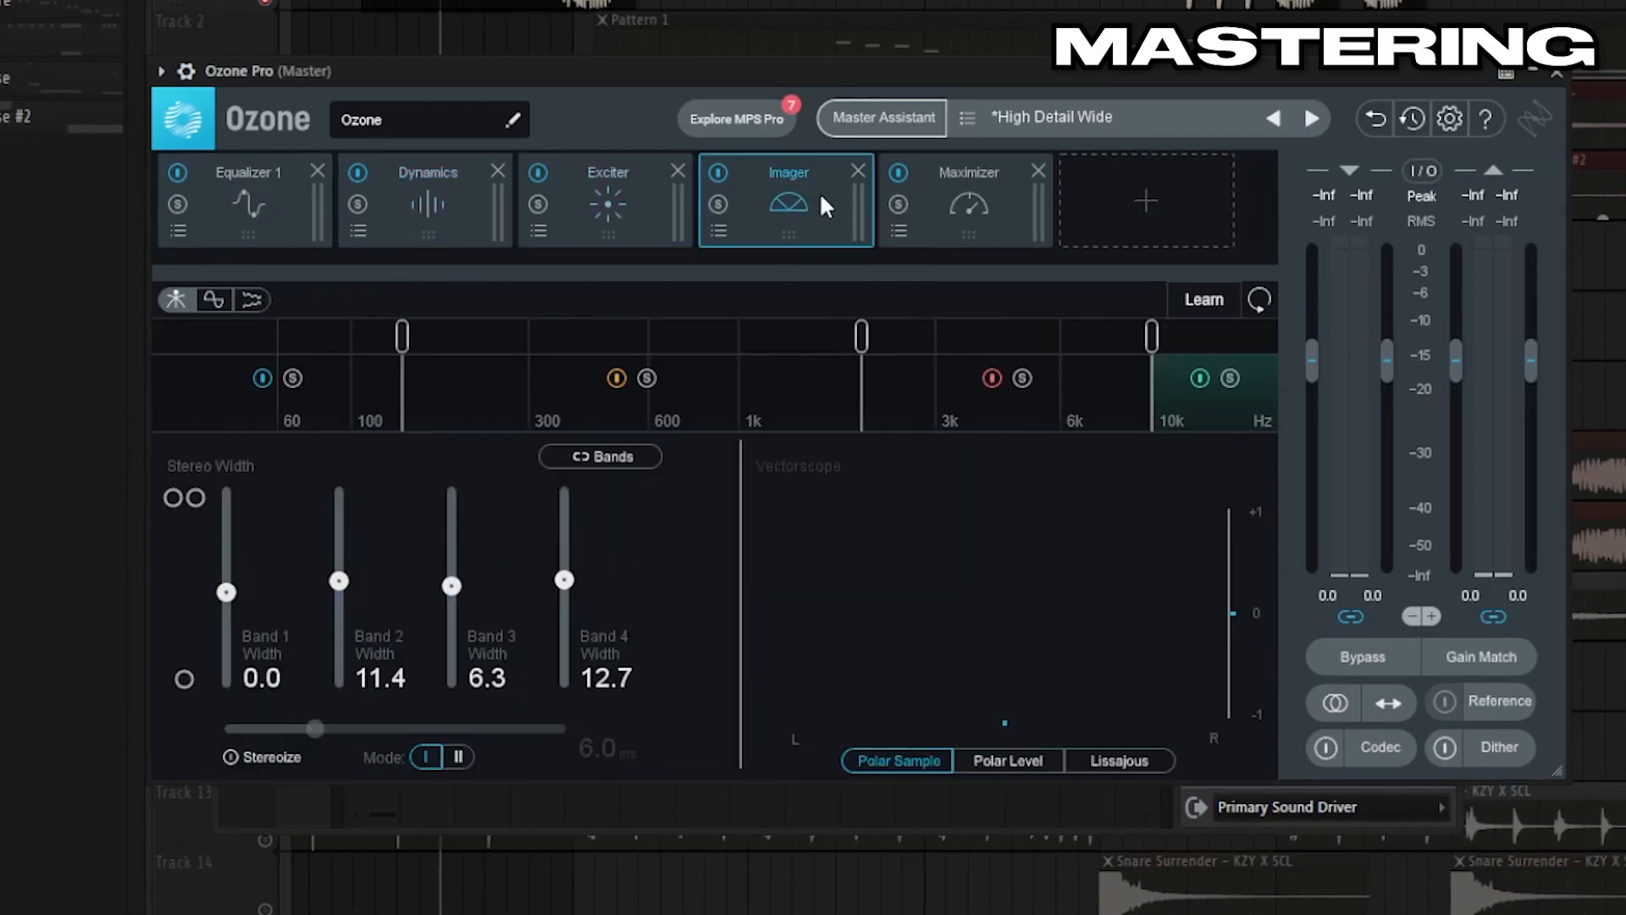
click(952, 198)
click(1104, 115)
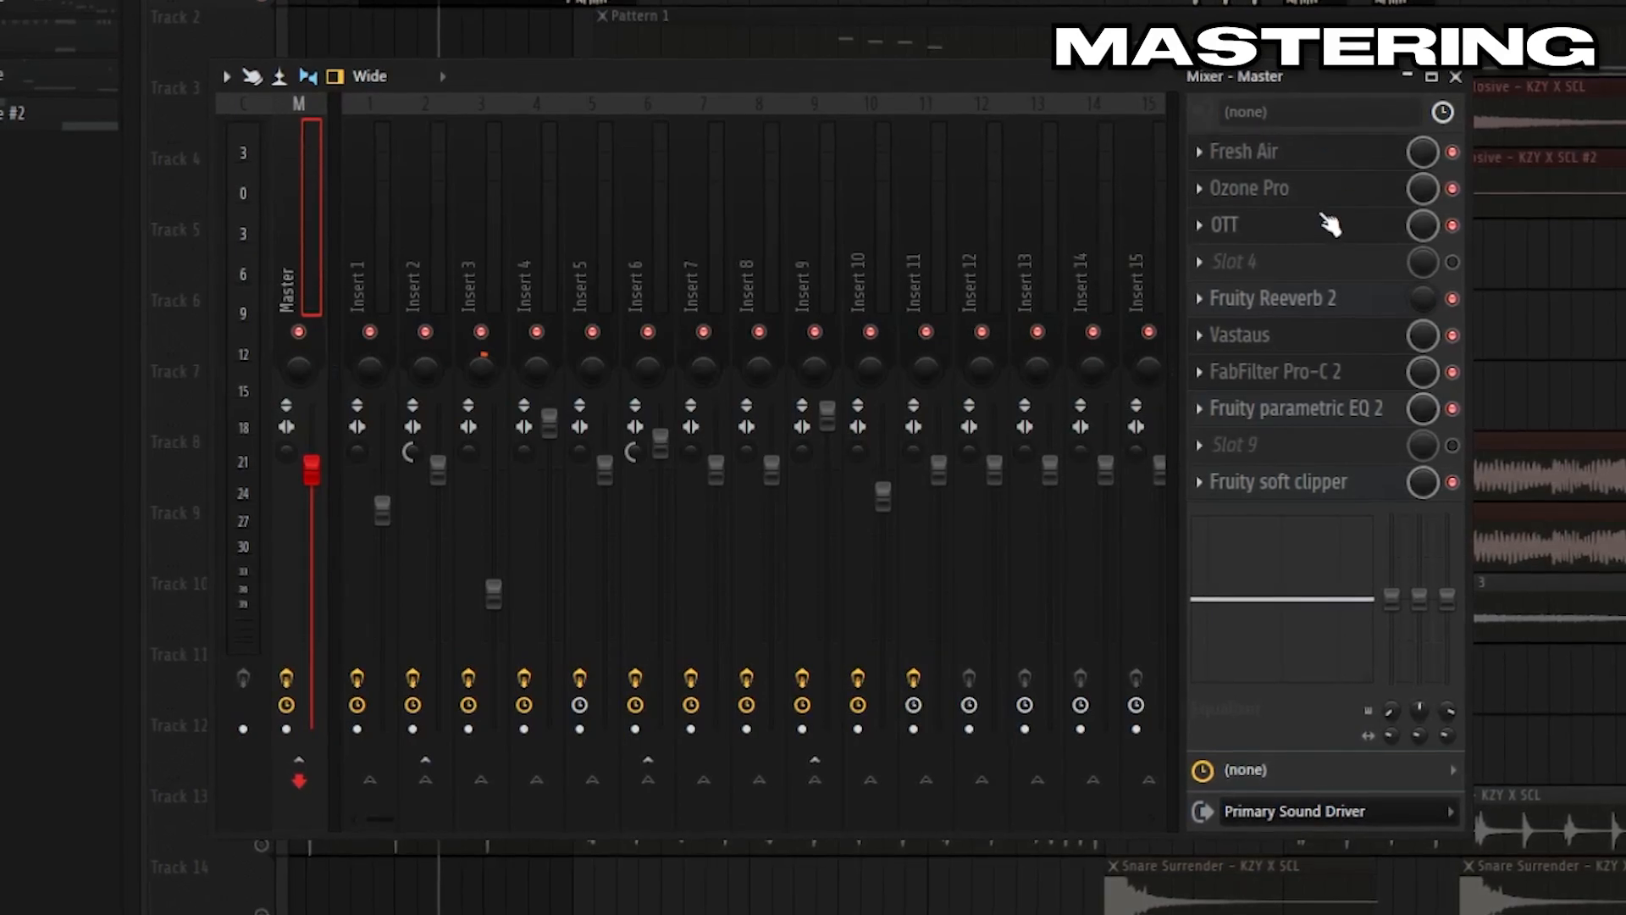
Examine the OTT and FabFilter Pro-C 2 settings on the master track
click(1343, 237)
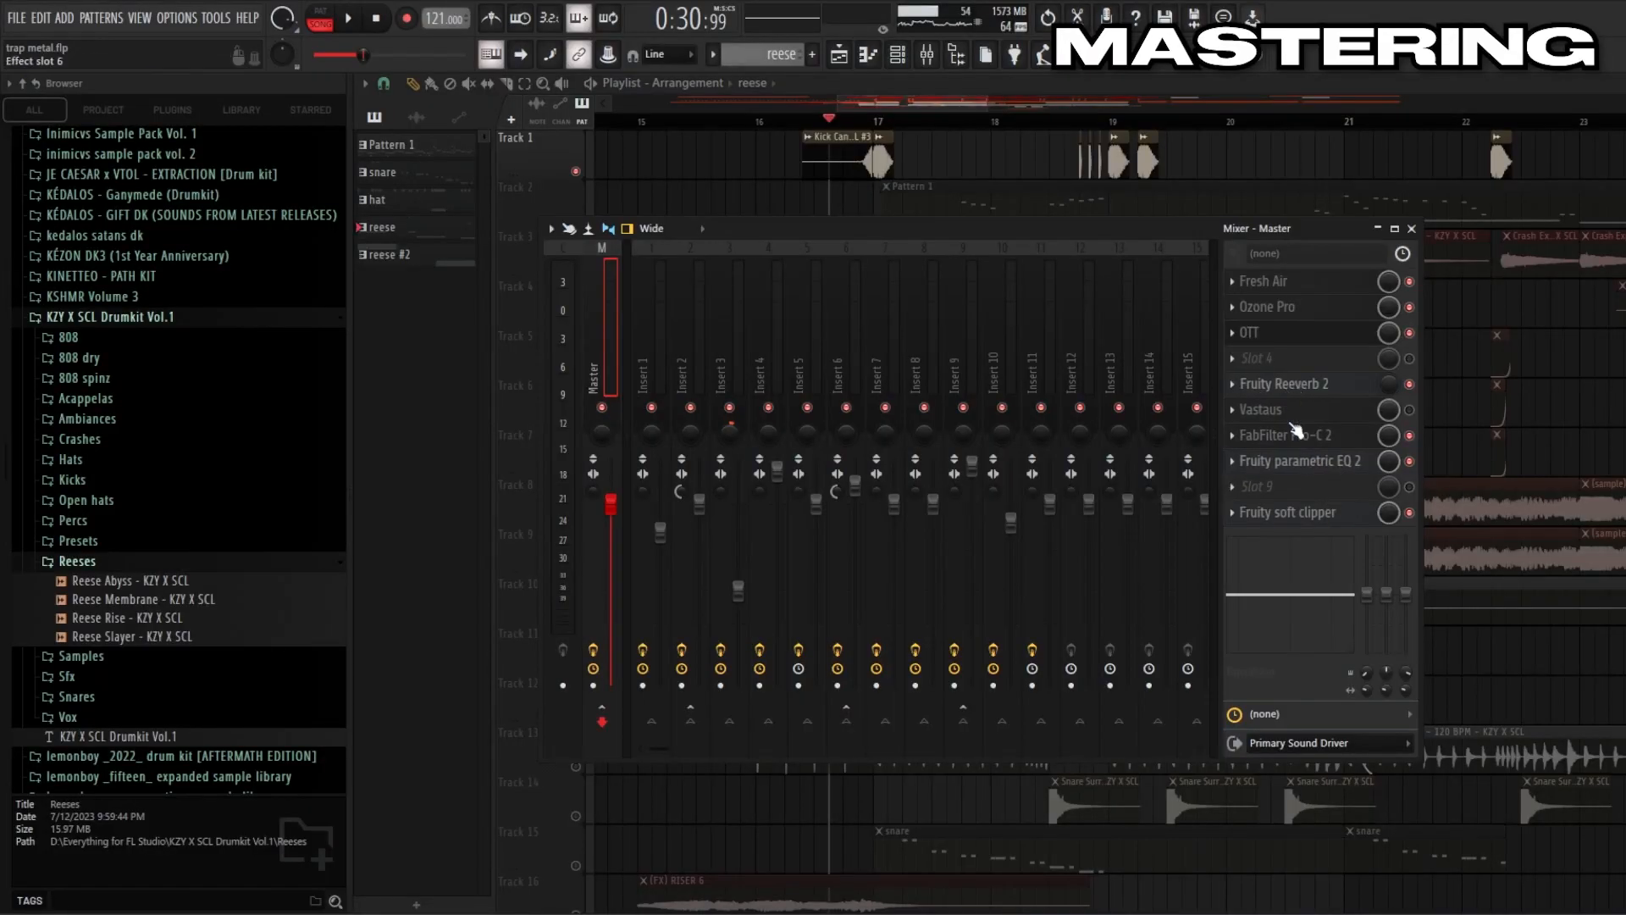
click(1300, 435)
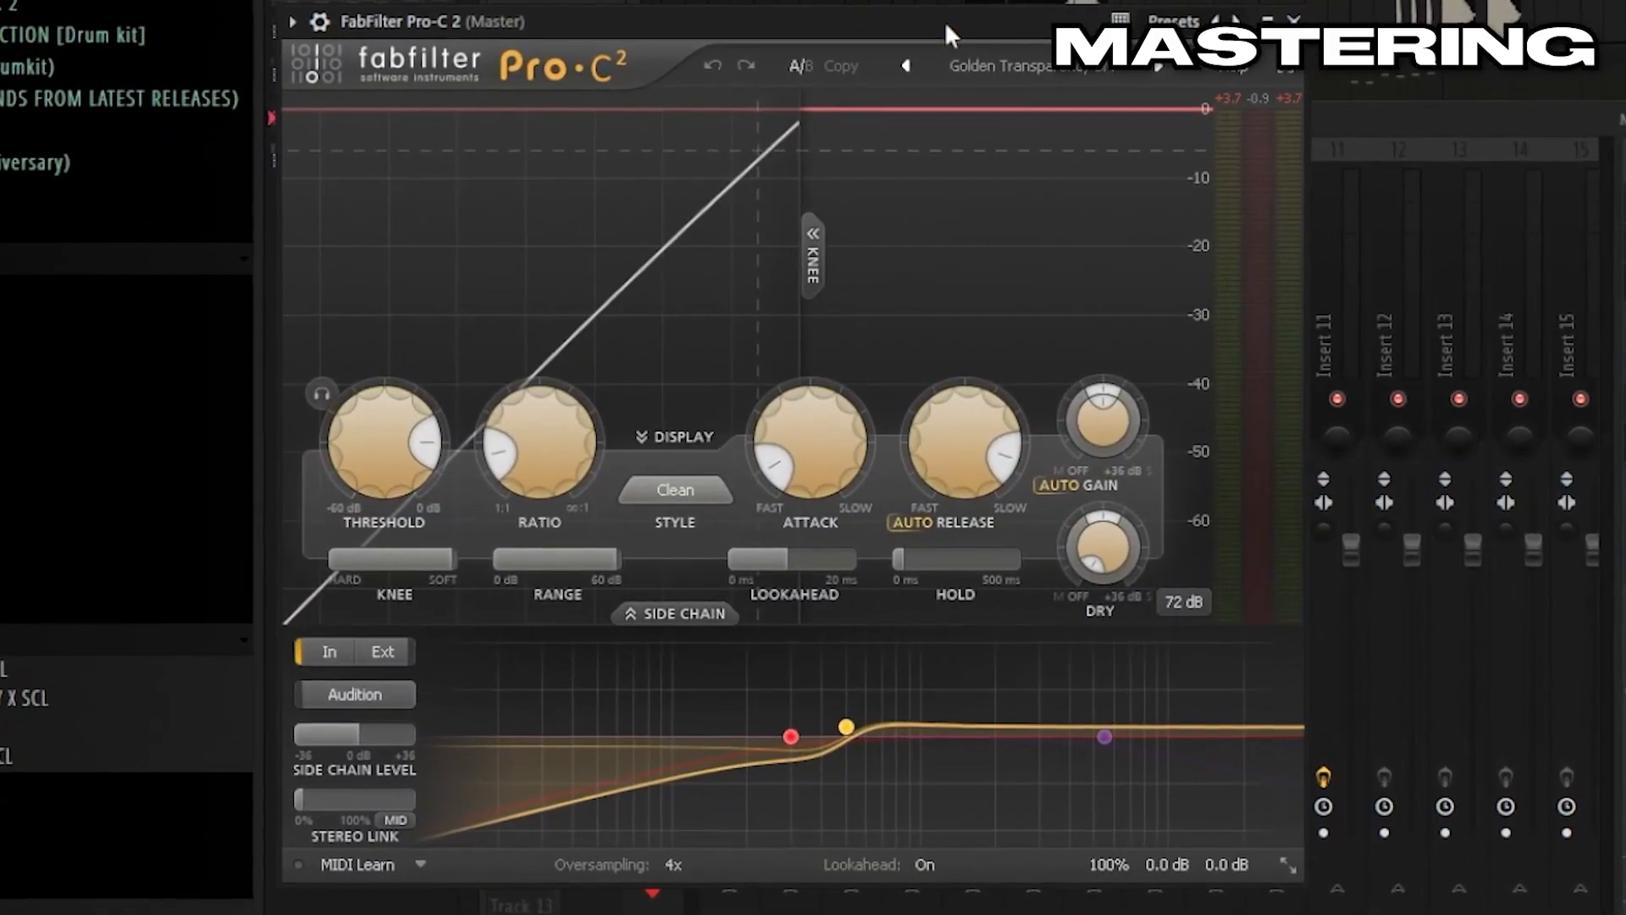
click(1008, 63)
mouse_move(1029, 201)
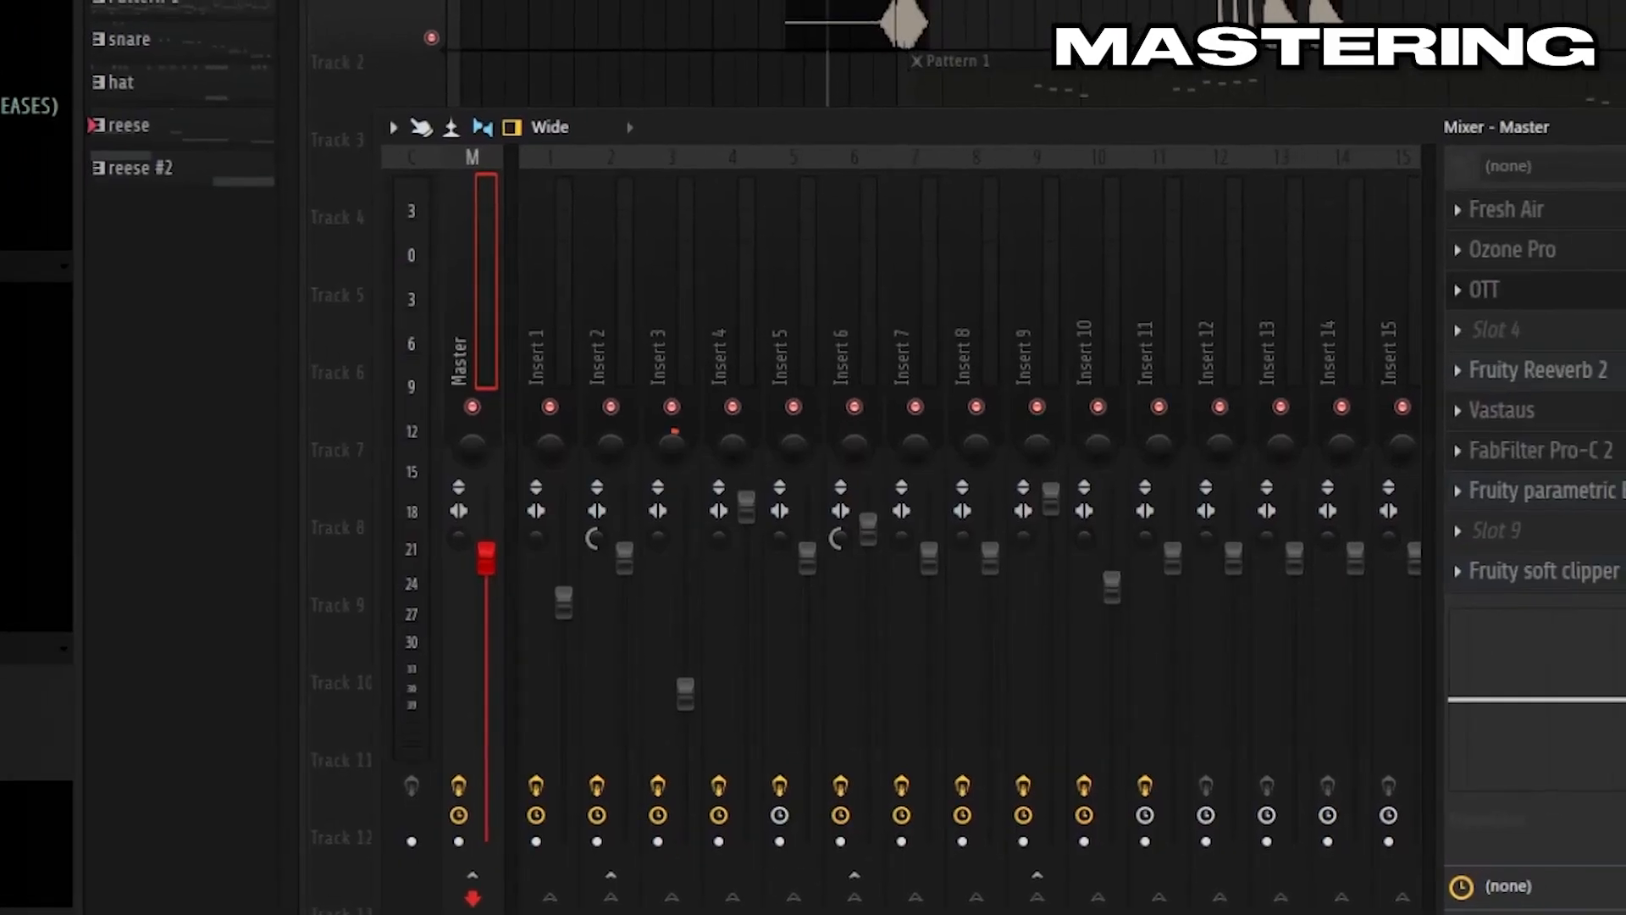
Open Fruity parametric EQ 2 on the master track, examine its curve, and close it
click(1592, 502)
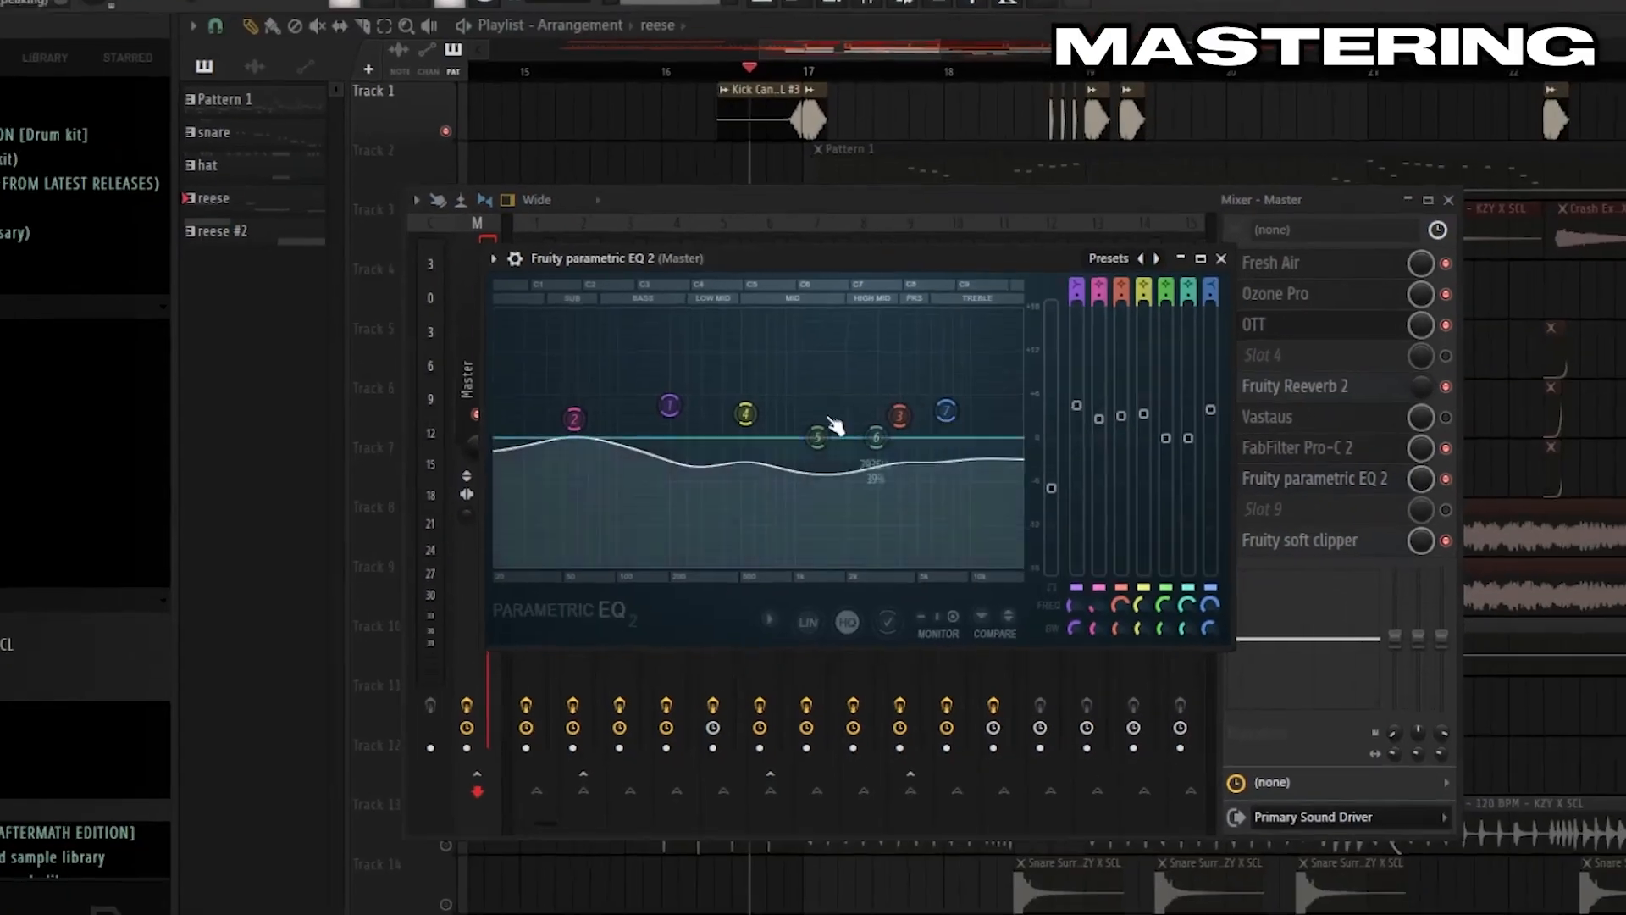
click(828, 88)
click(918, 56)
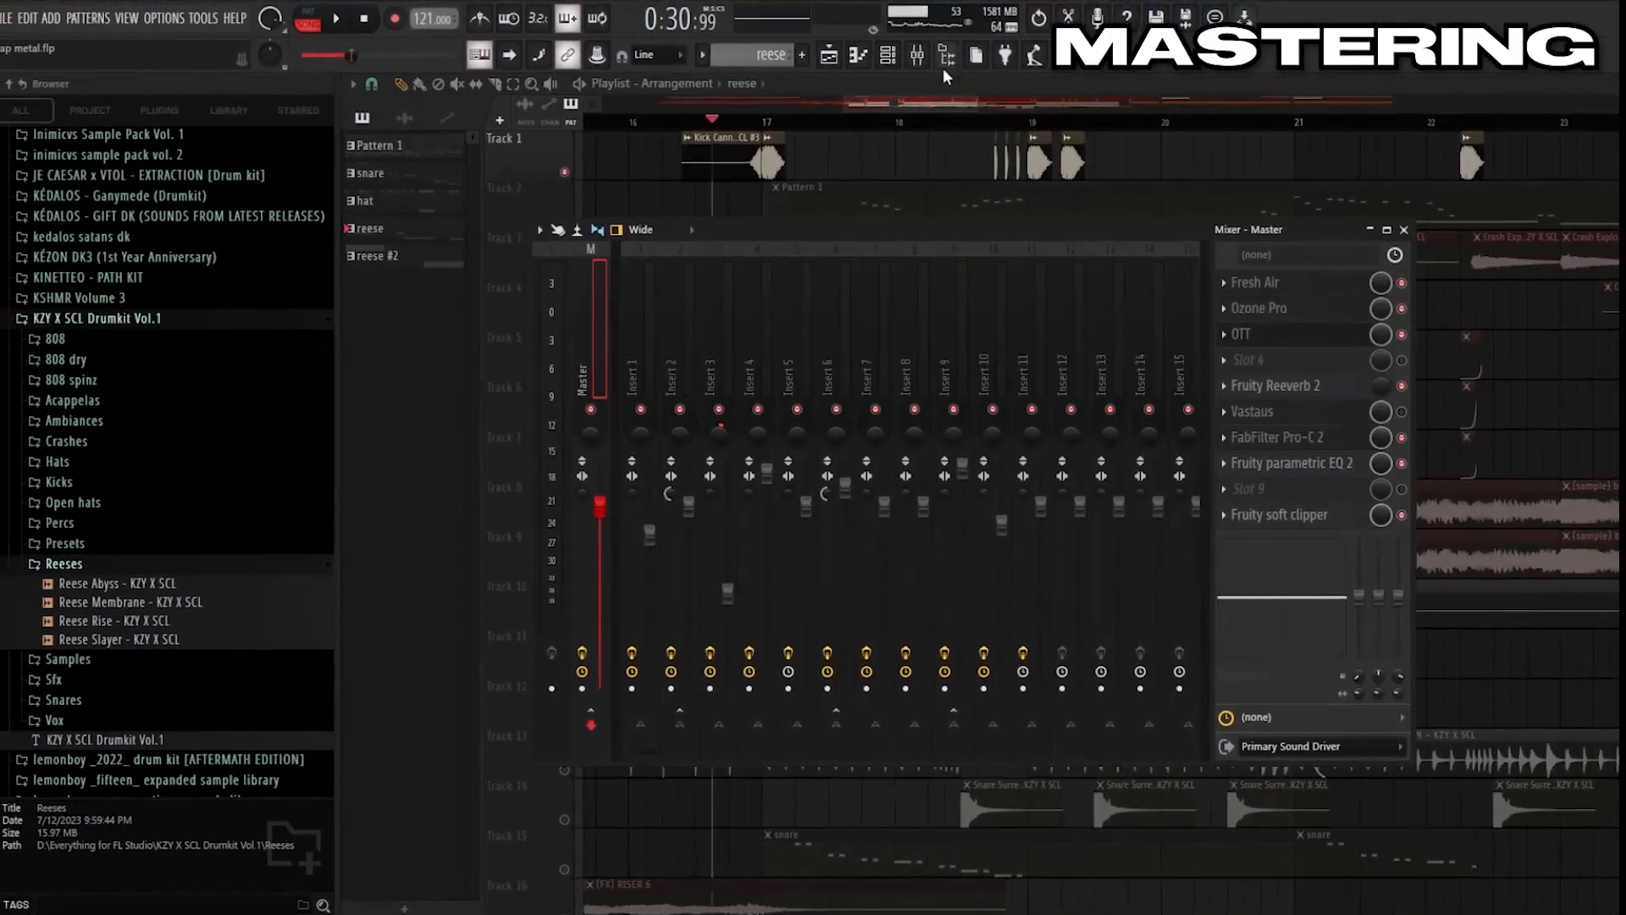
click(942, 98)
key(F9)
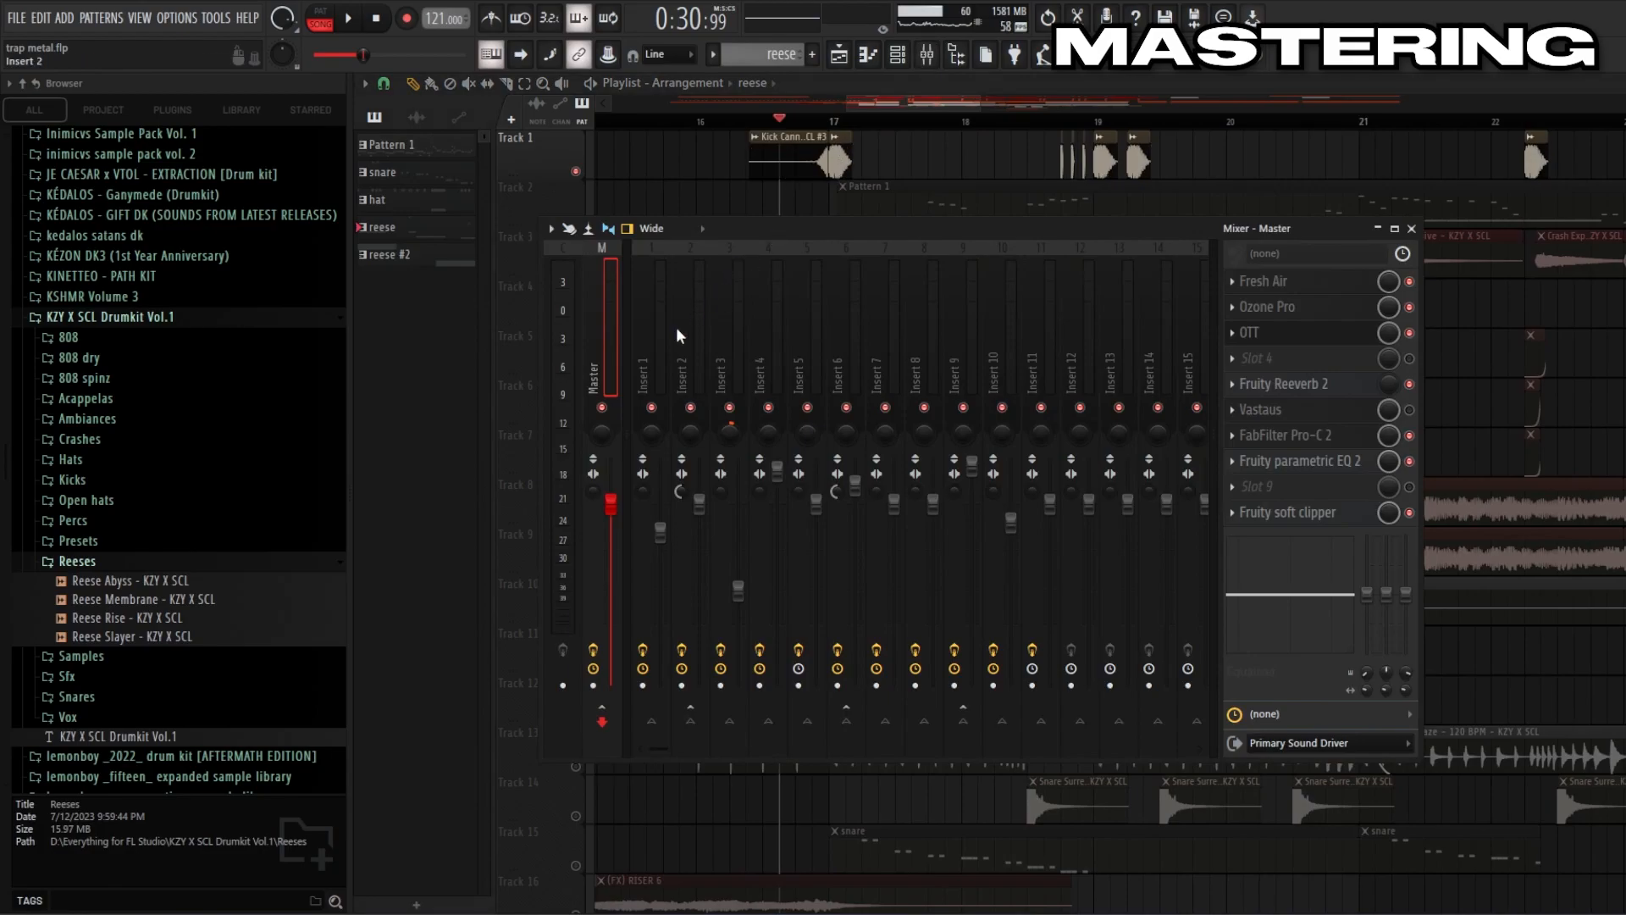
Select the kick's mixer track, Insert 4, and examine FabFilter Saturn 2's settings and preset
click(716, 333)
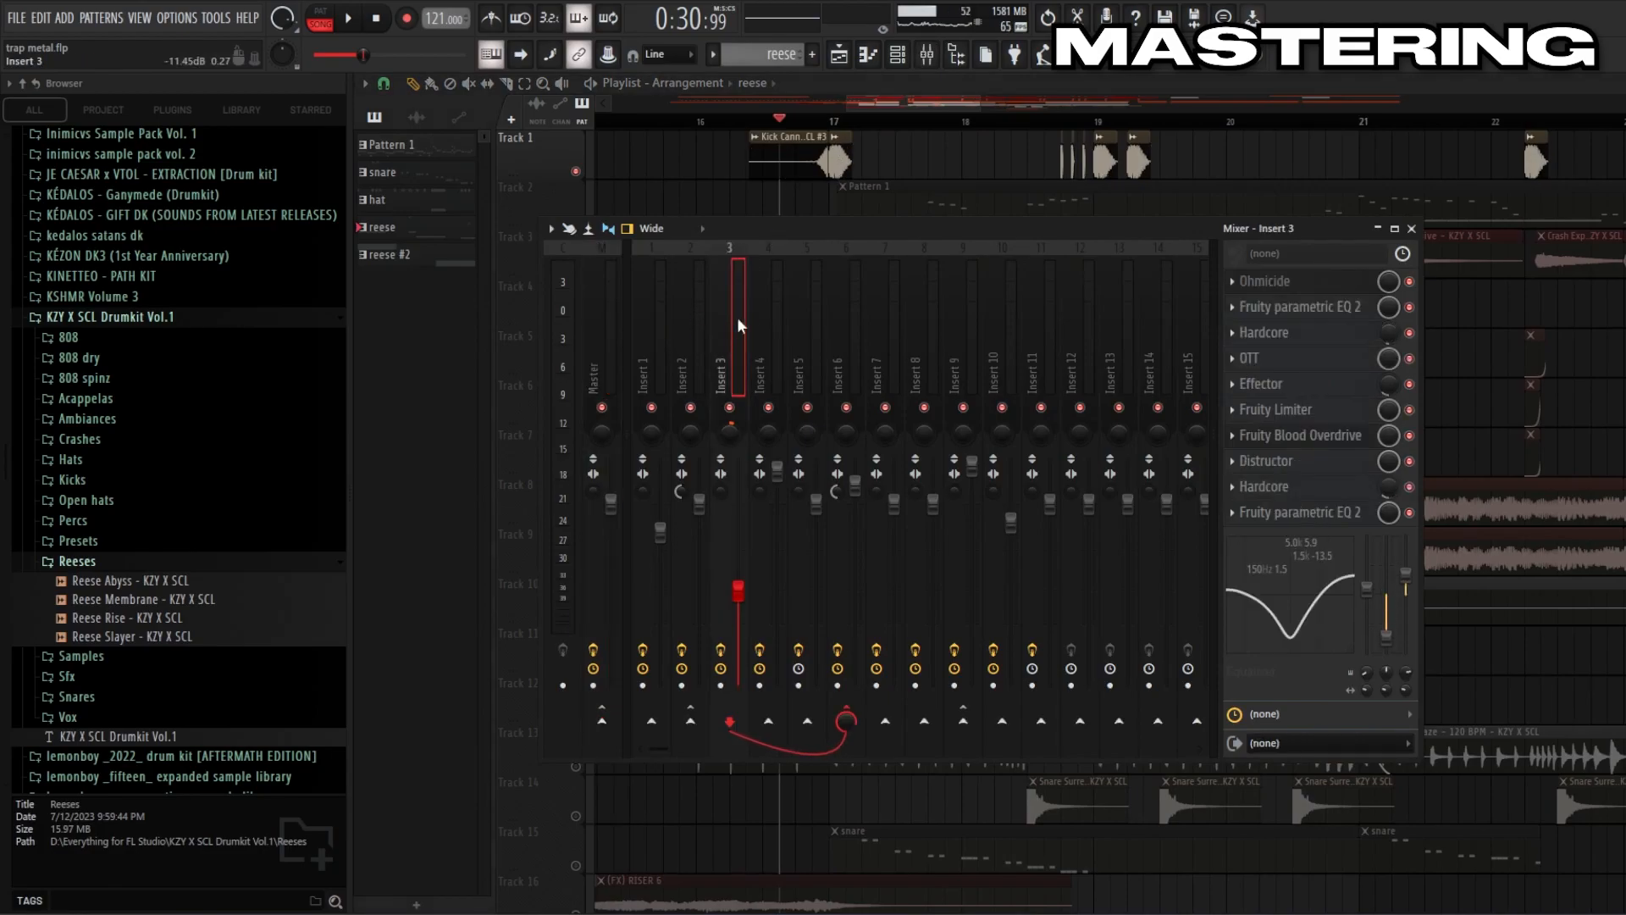
click(768, 326)
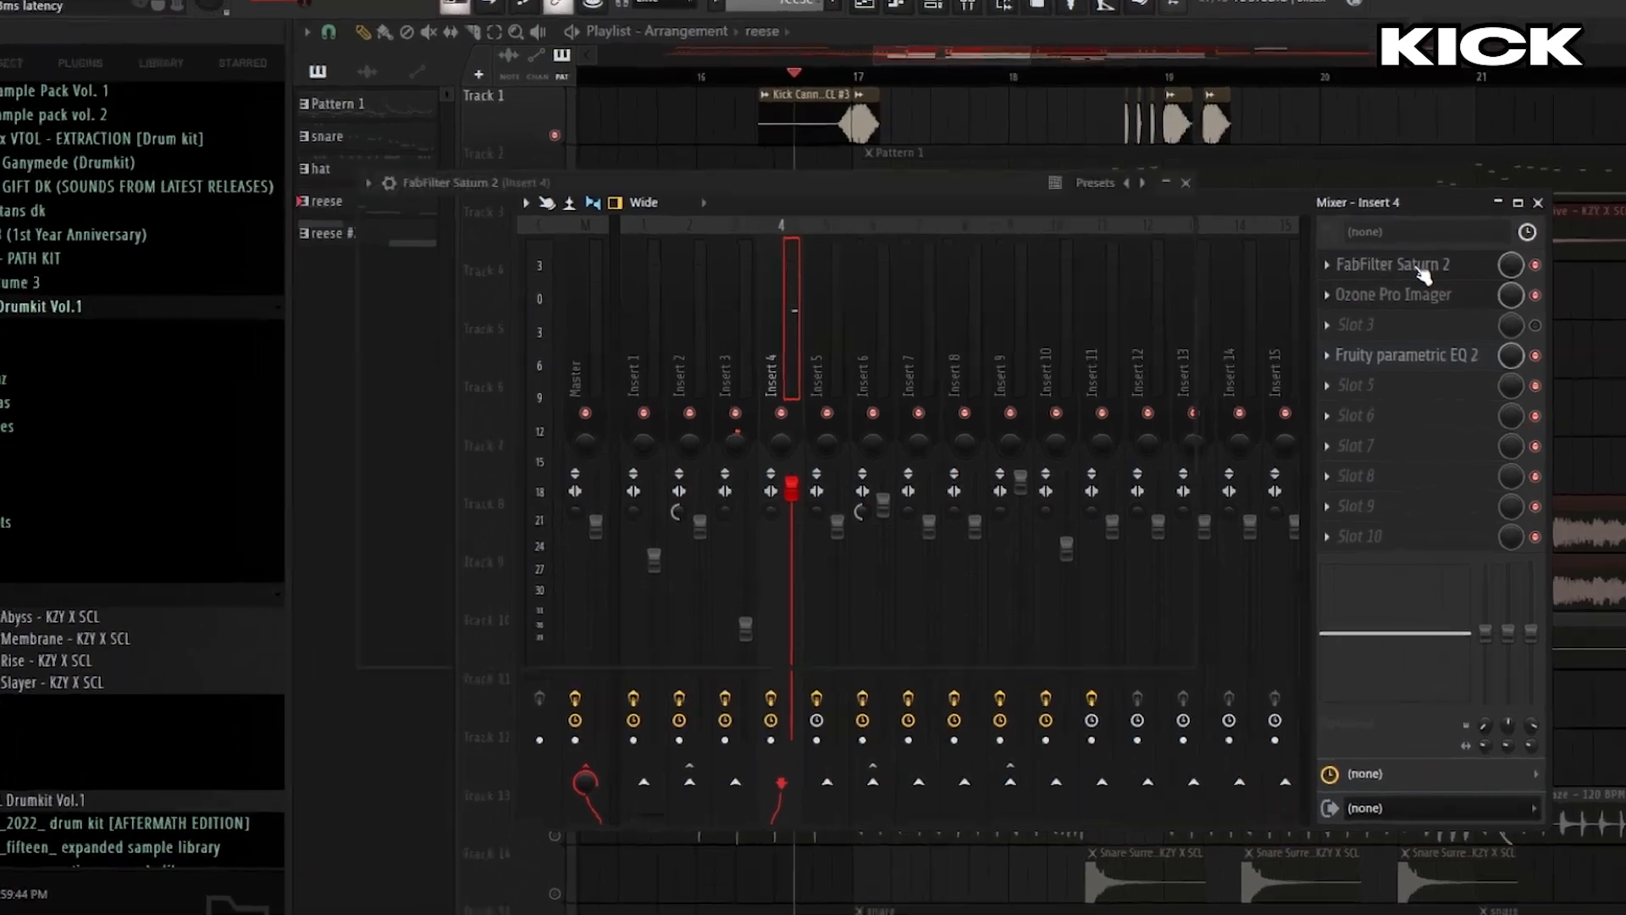
click(1312, 285)
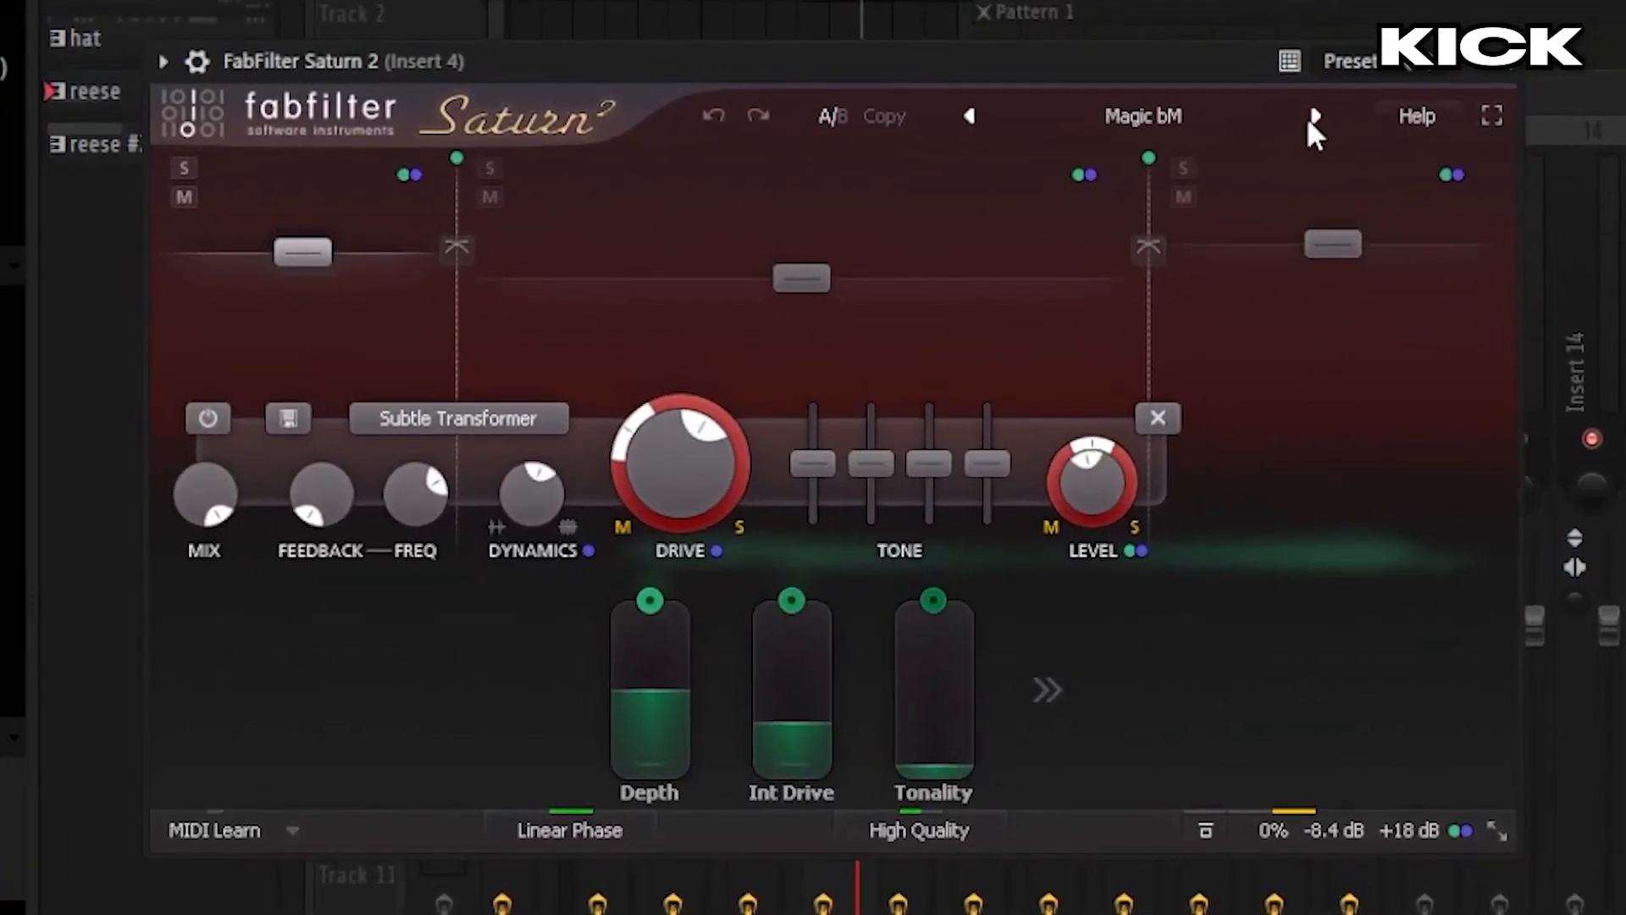
click(1153, 119)
click(1516, 75)
Examine Ozone Pro Imager on Insert 4 and compare the kick's sound with it bypassed and enabled
click(1431, 223)
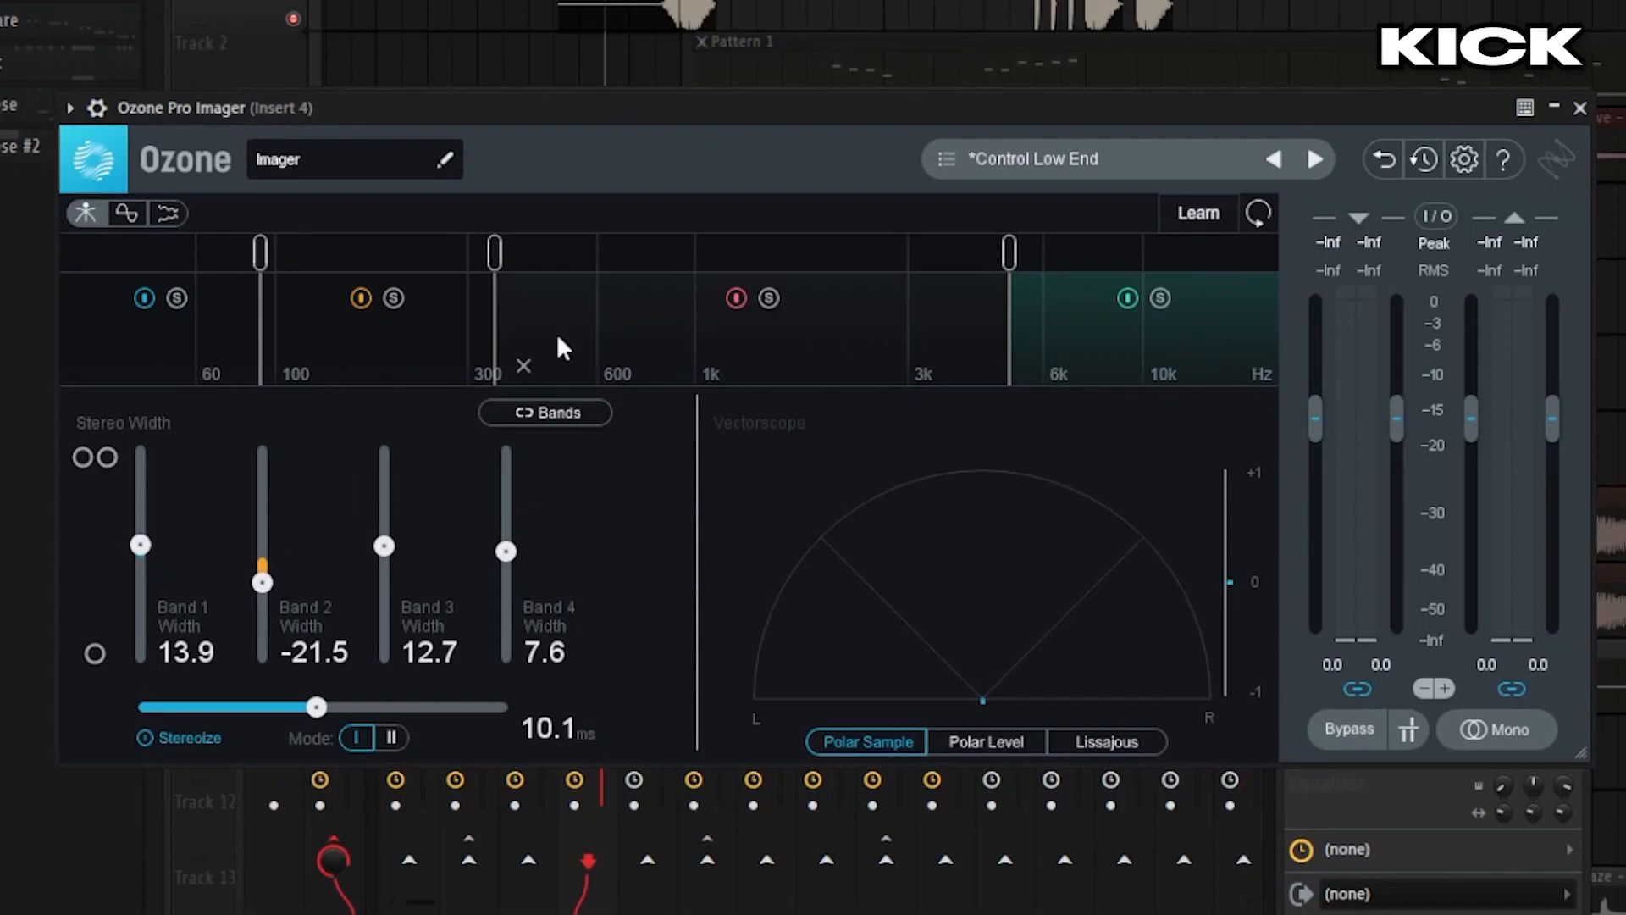
click(183, 314)
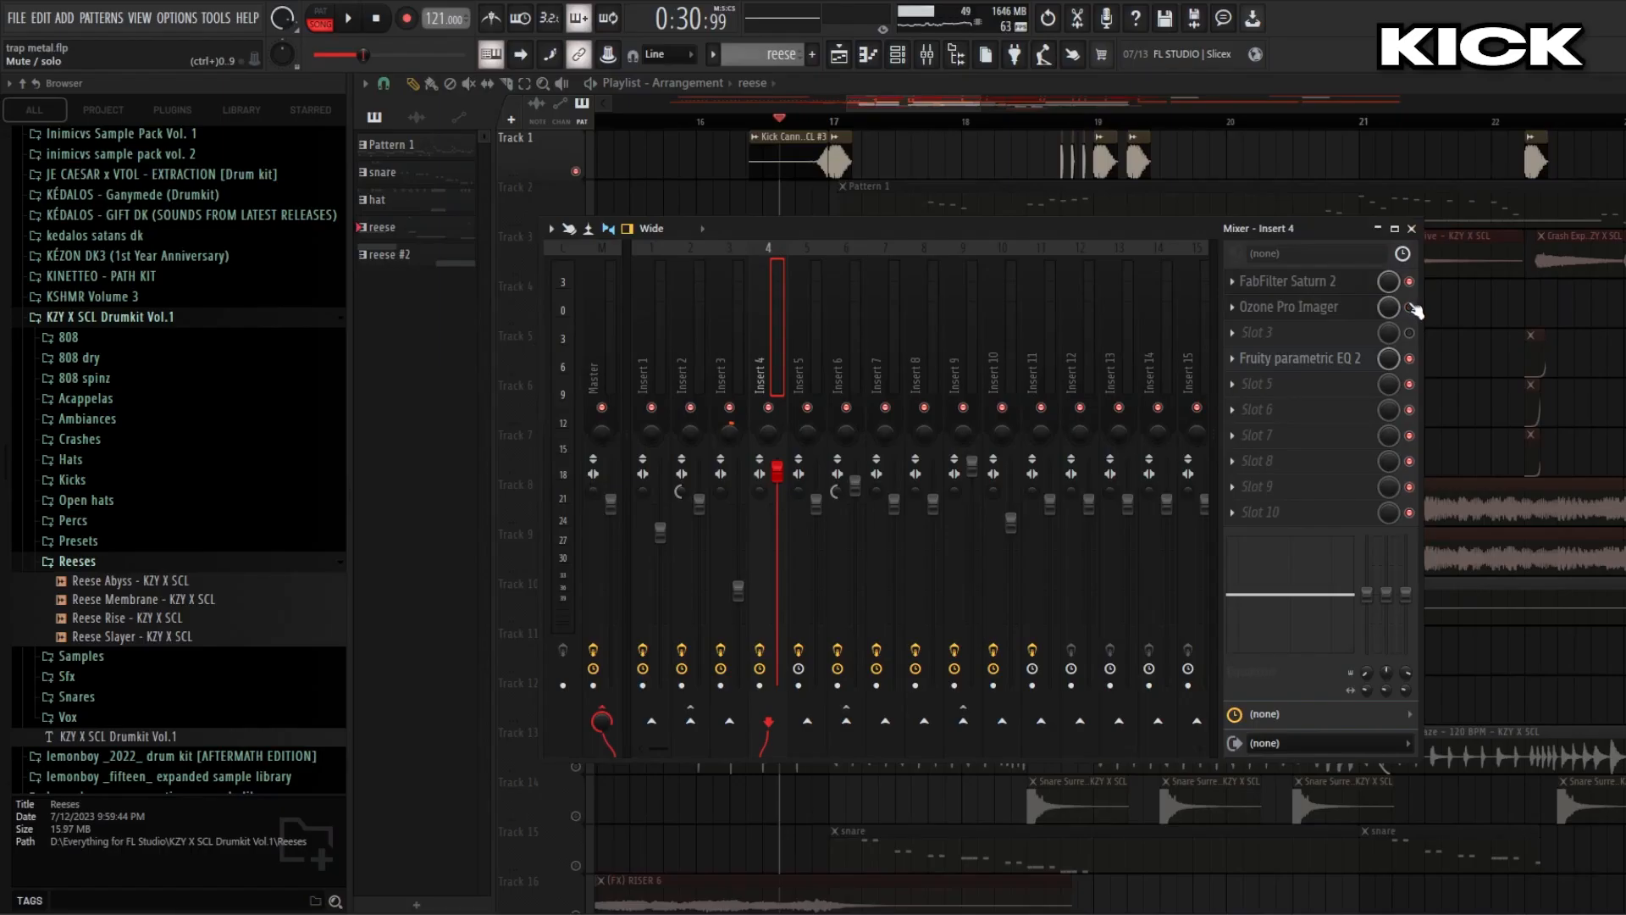
key(space)
key(space)
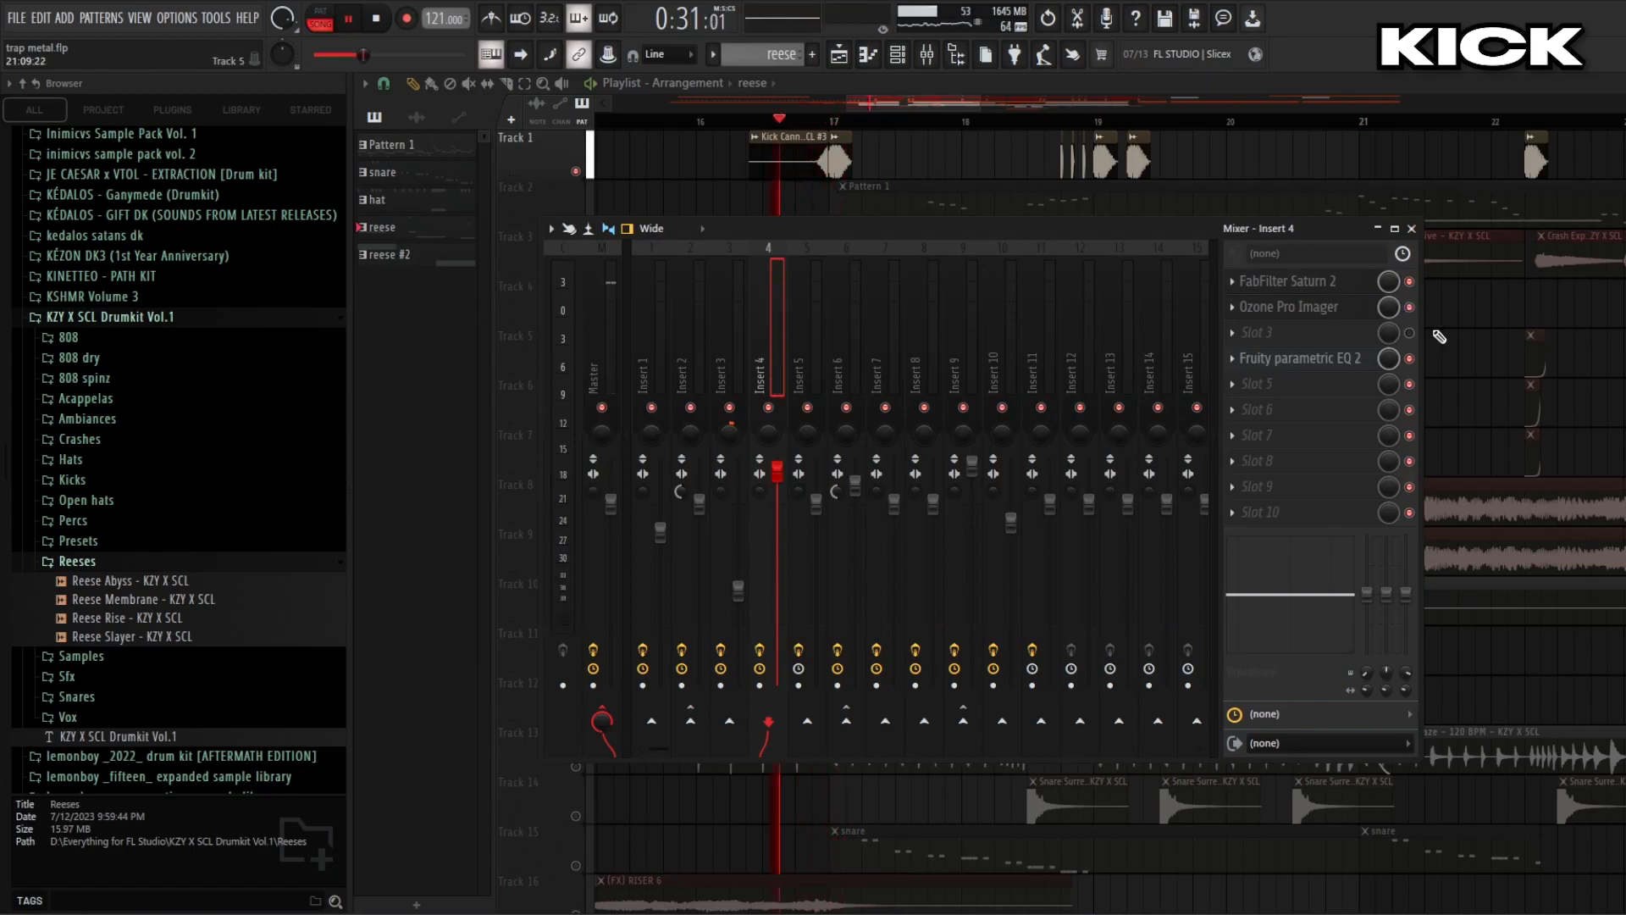
key(space)
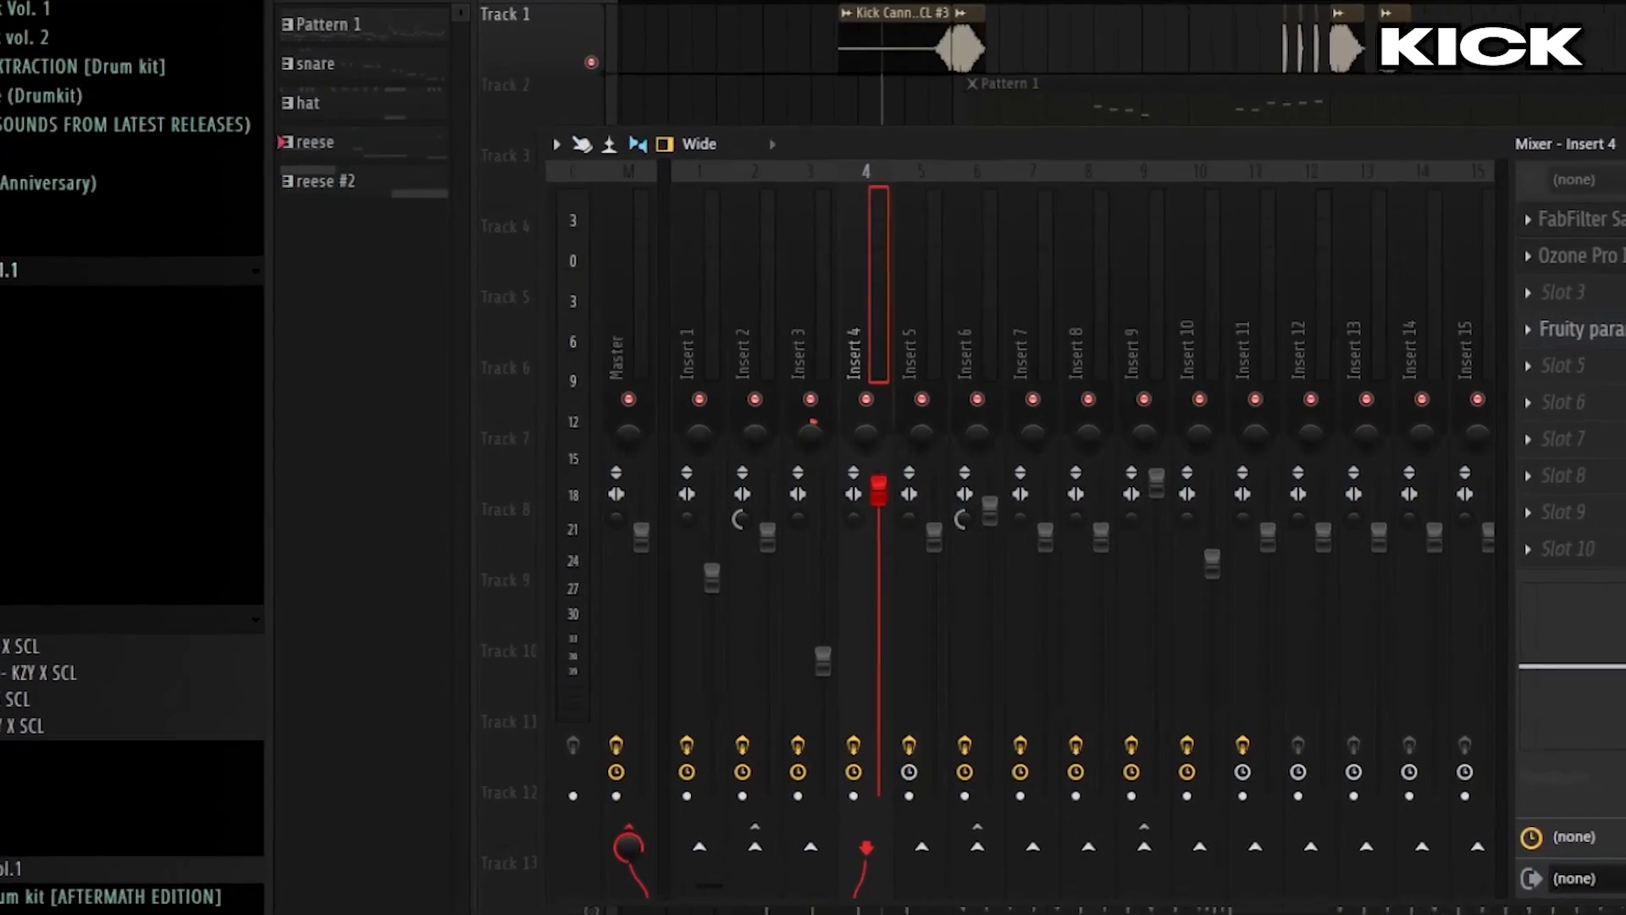
Examine Fruity parametric EQ 2 on Insert 4 and play the kick in the arrangement
click(1300, 359)
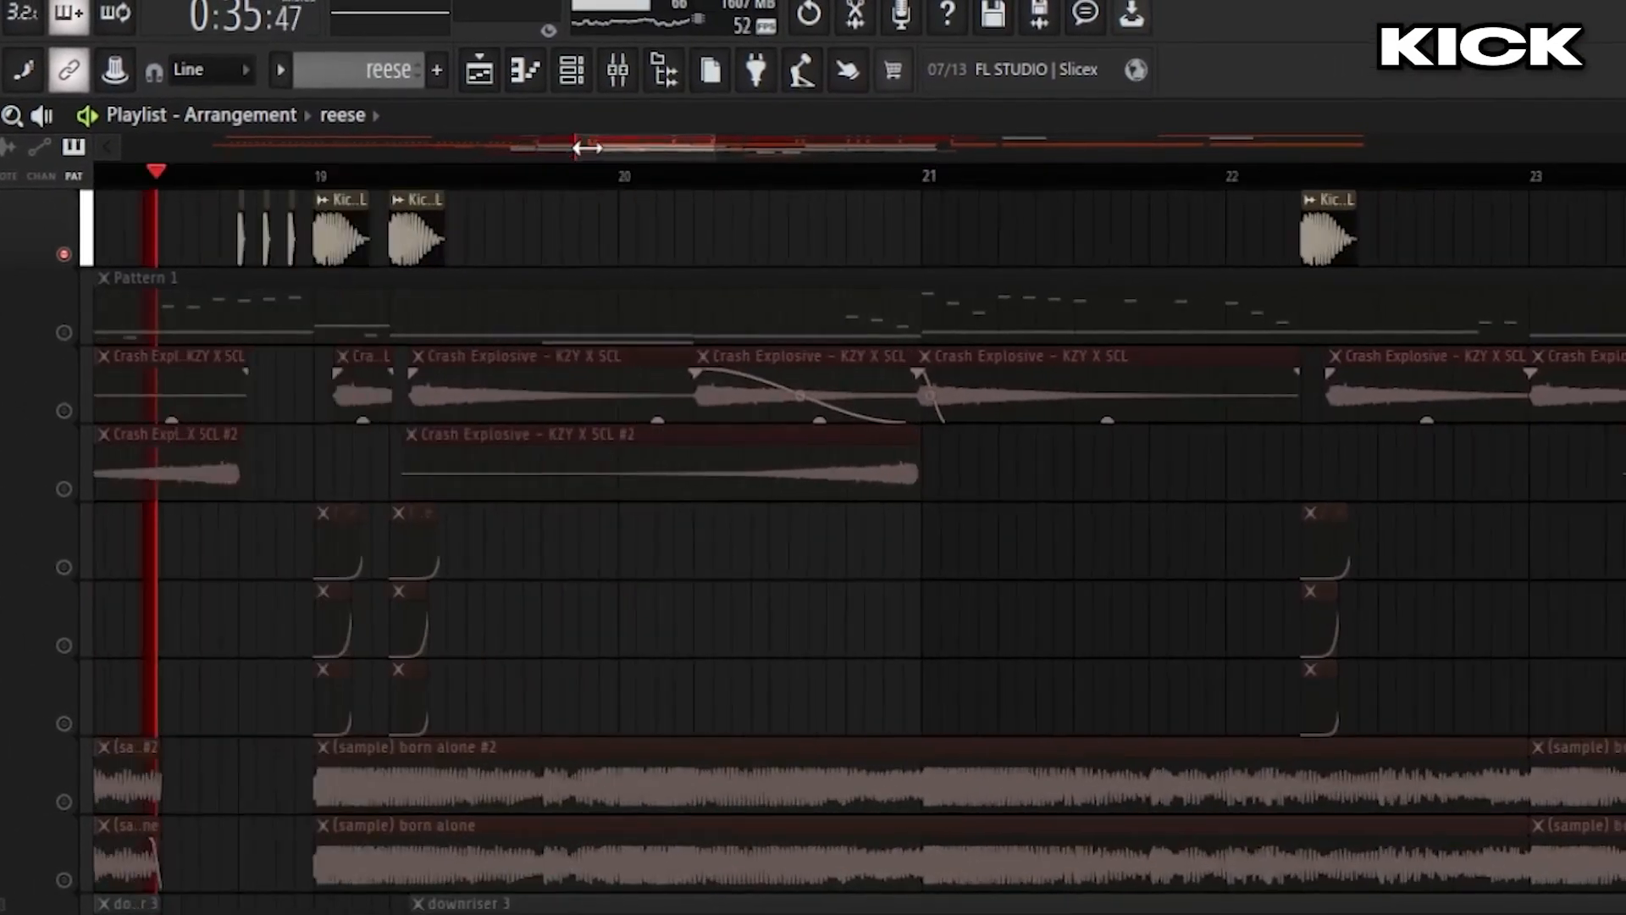
drag(588, 147, 579, 146)
key(space)
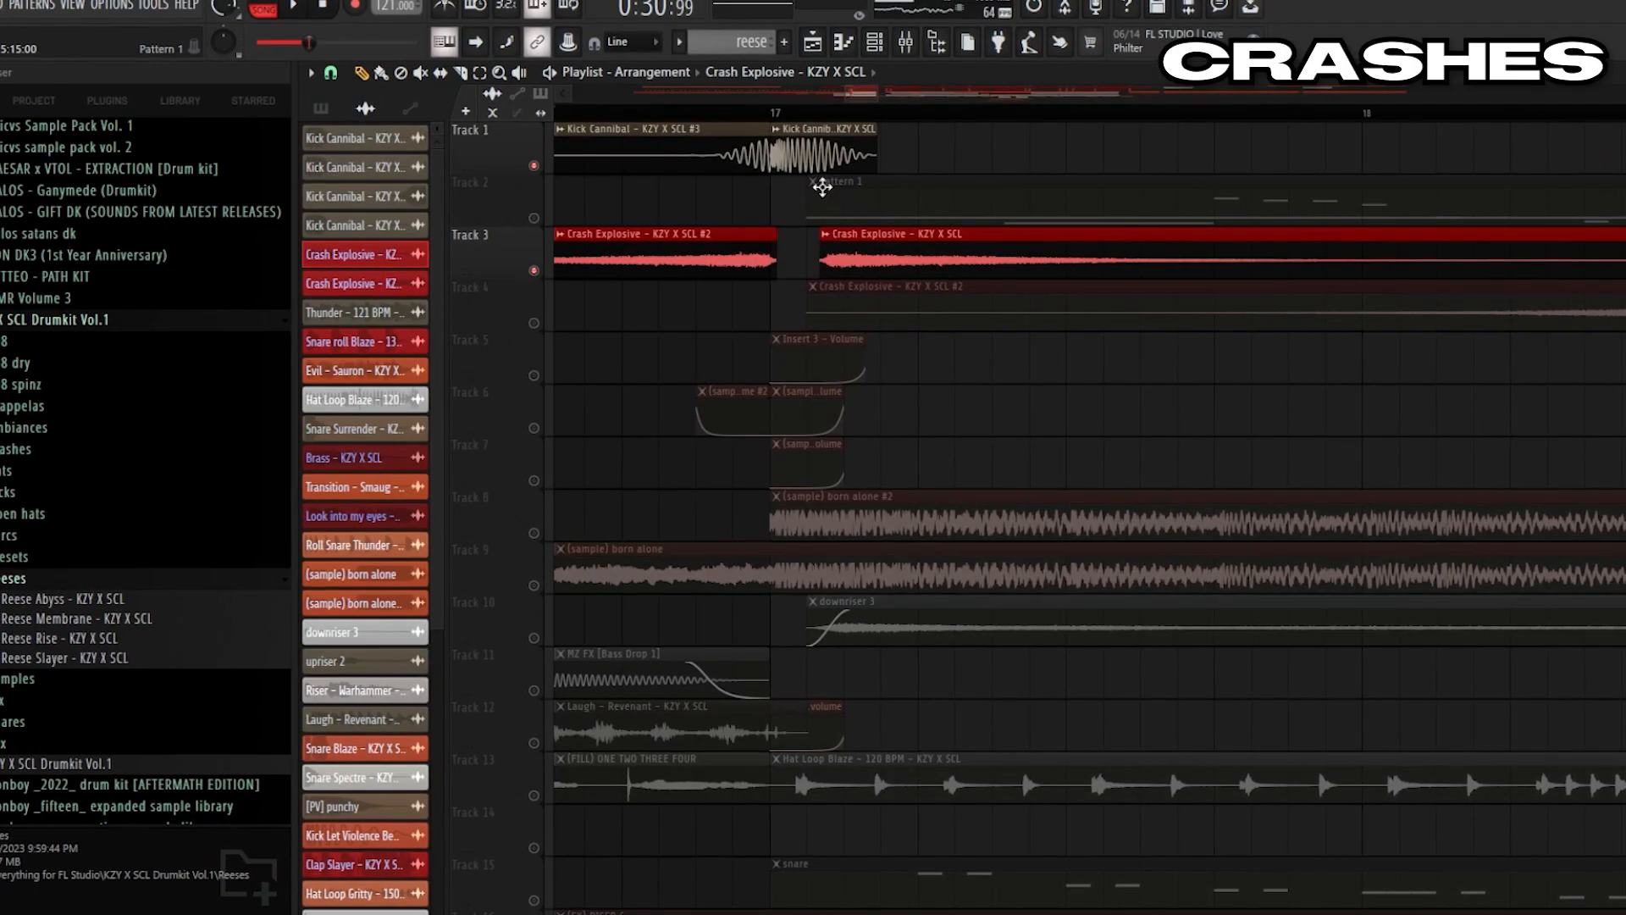
Try moving the Crash Explosive clip on Track 3 earlier to the start of bar 17 and play the drop
mouse_move(877, 95)
mouse_down()
mouse_move(863, 95)
mouse_move(883, 96)
mouse_up()
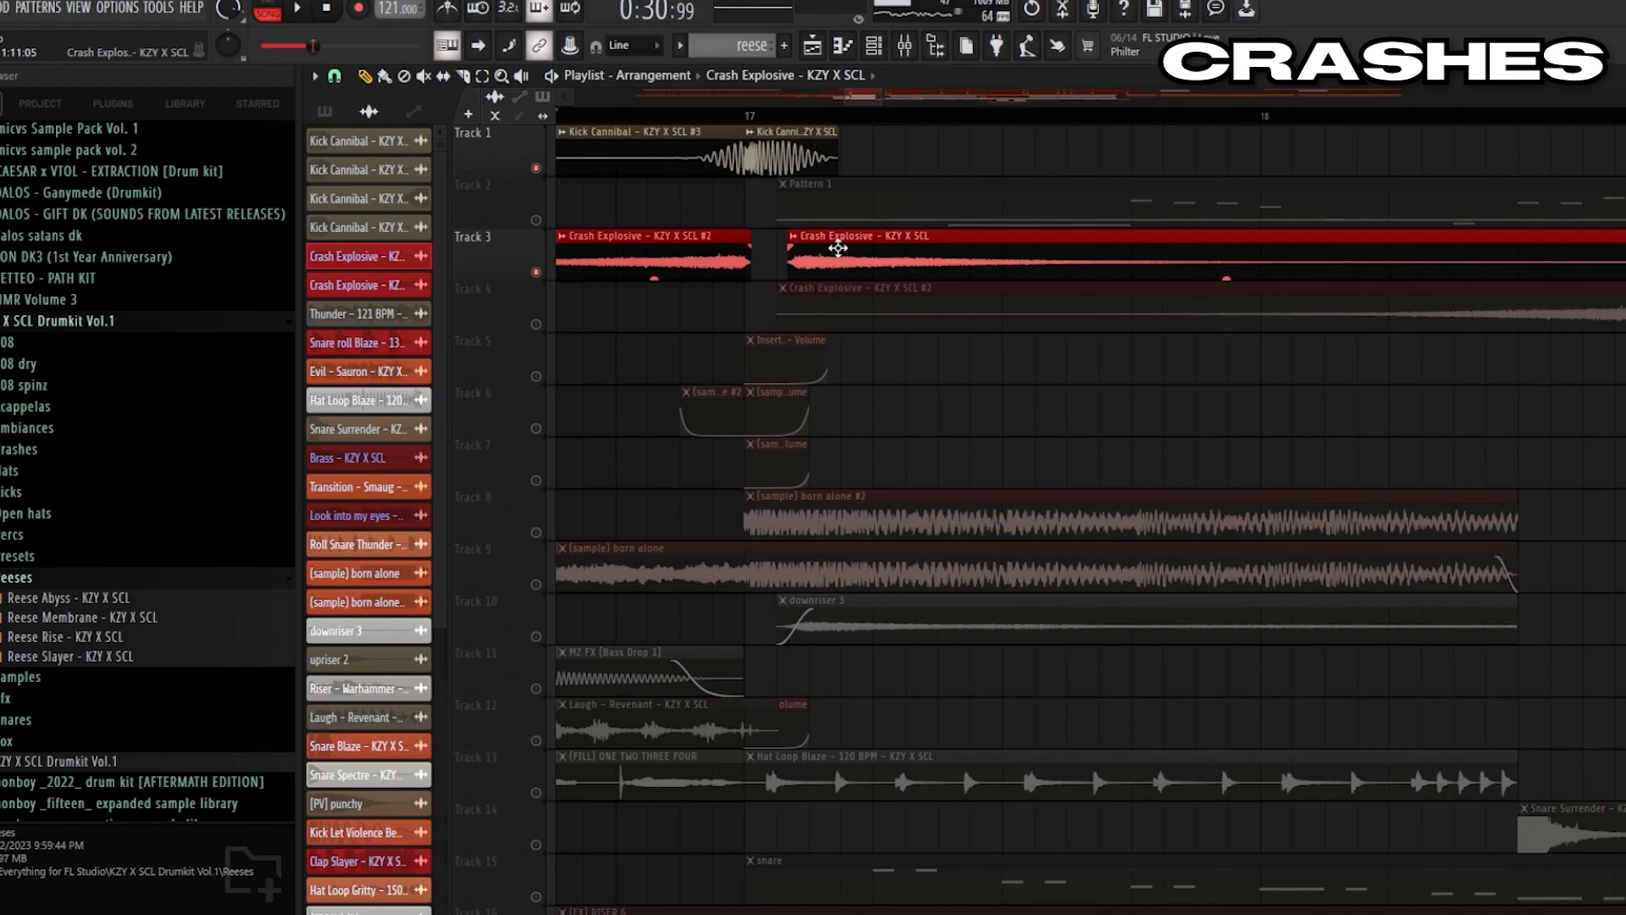
drag(837, 248, 823, 245)
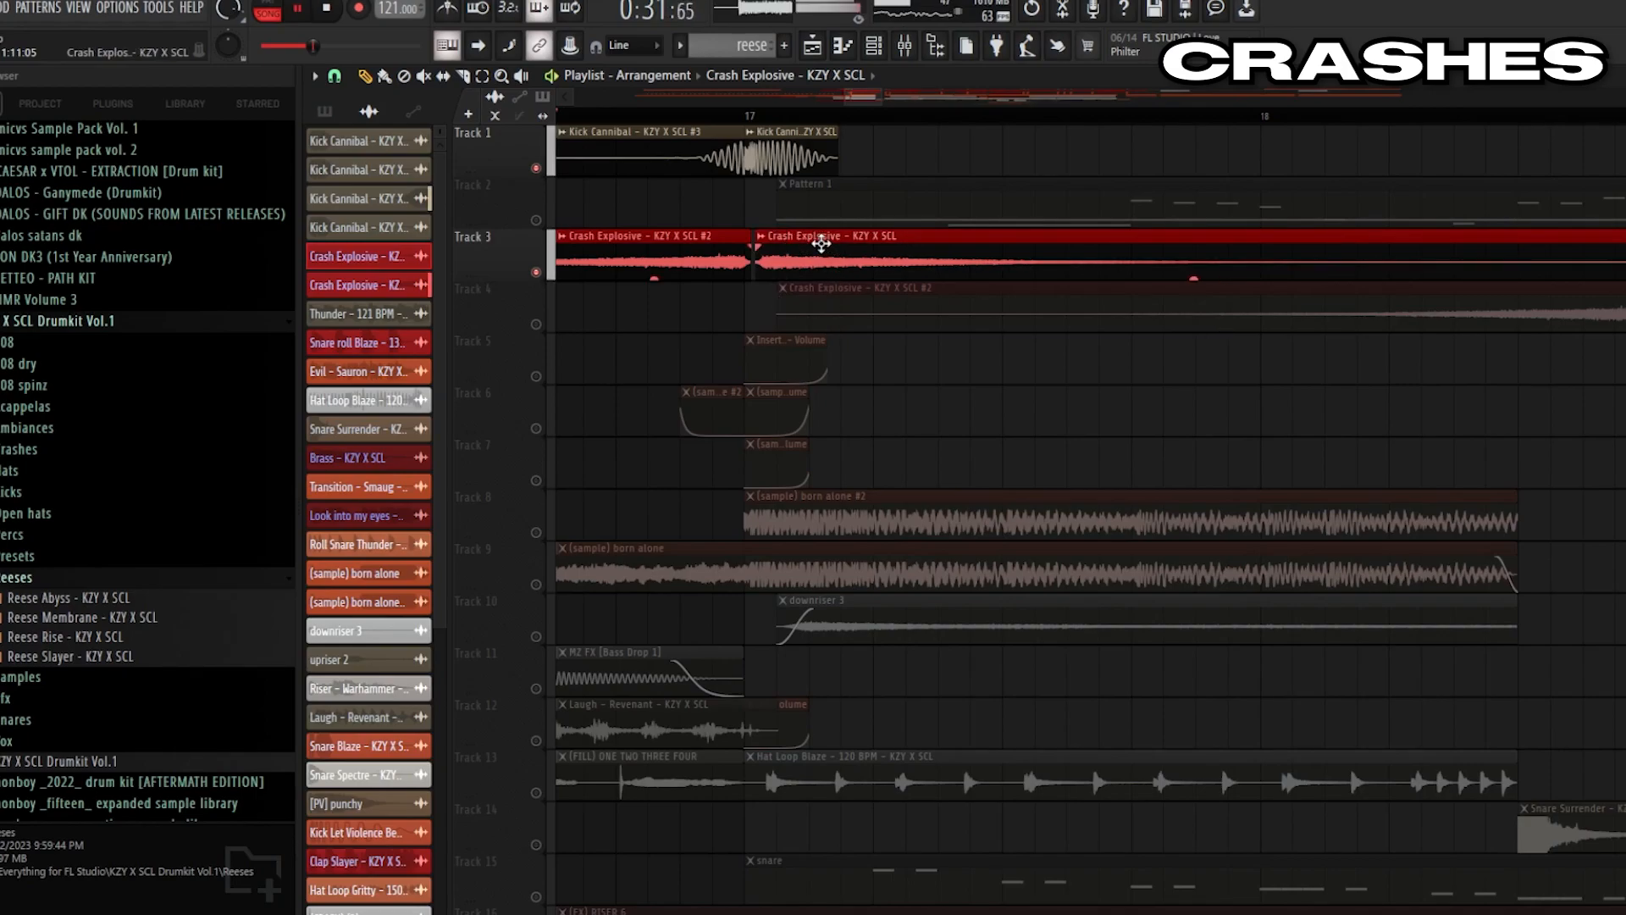
key(space)
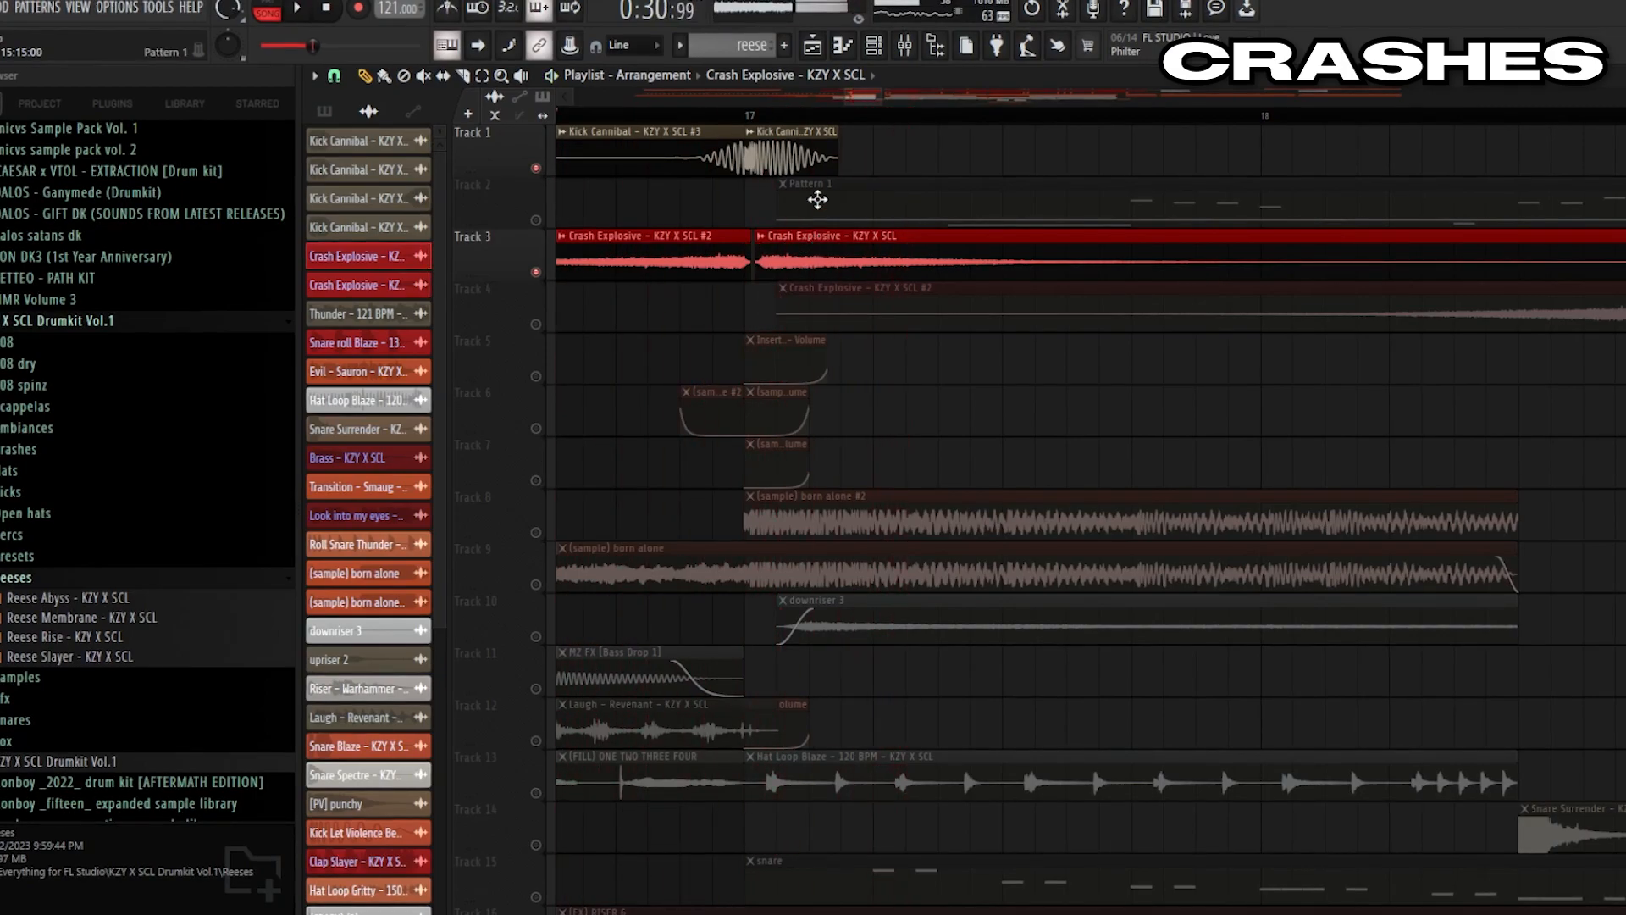
mouse_move(879, 93)
mouse_down()
mouse_move(897, 93)
mouse_move(880, 90)
mouse_up()
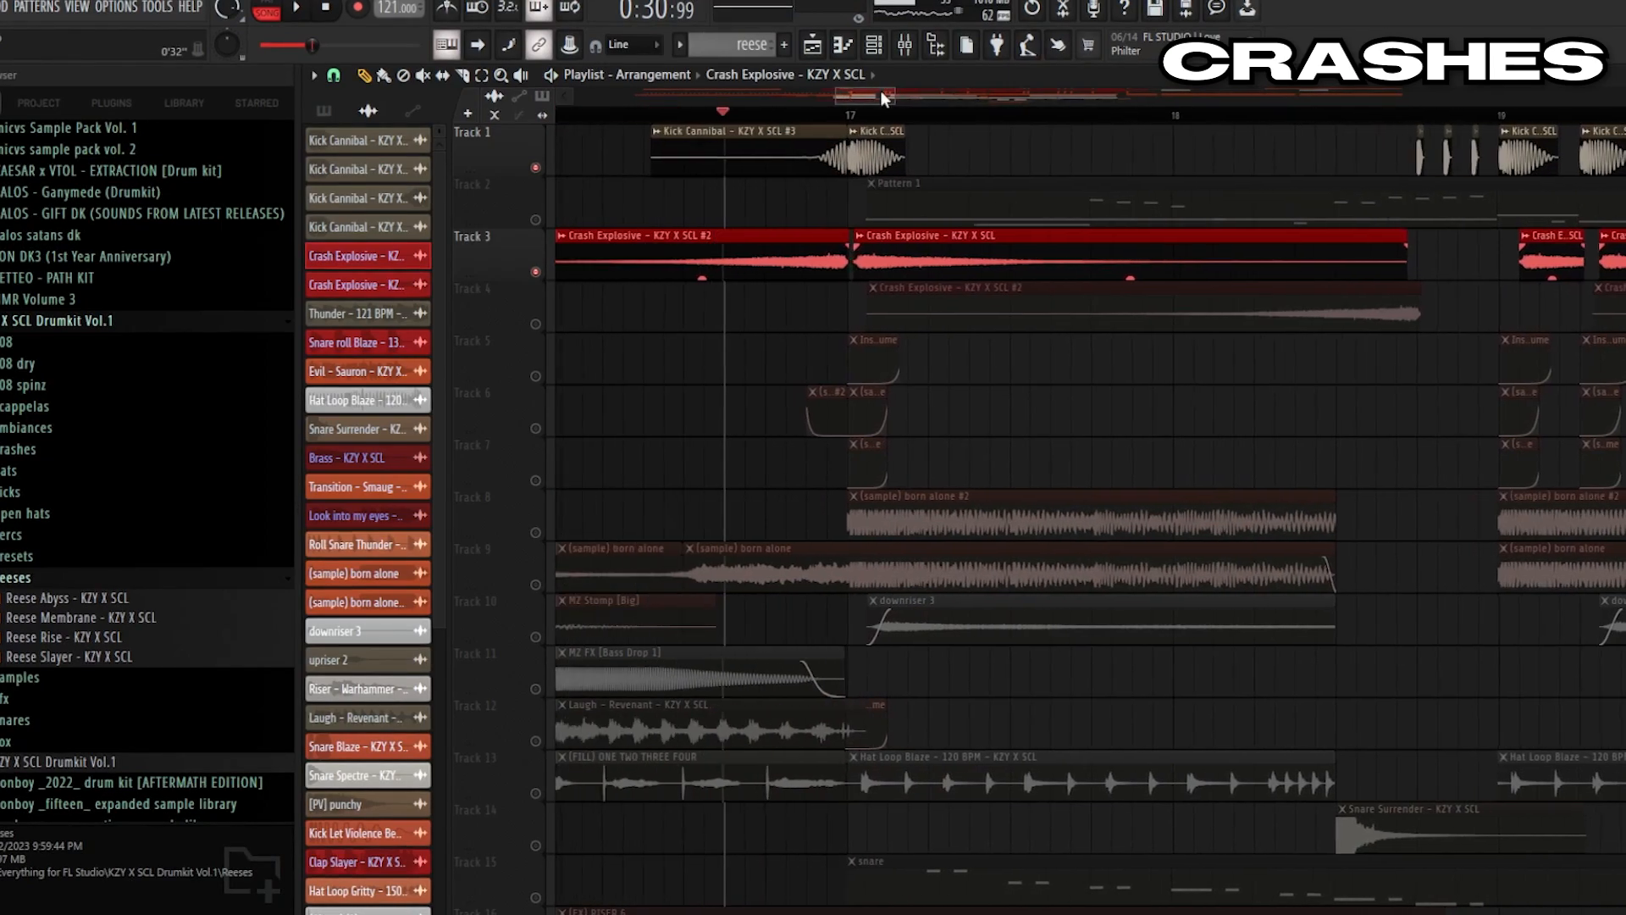
key(space)
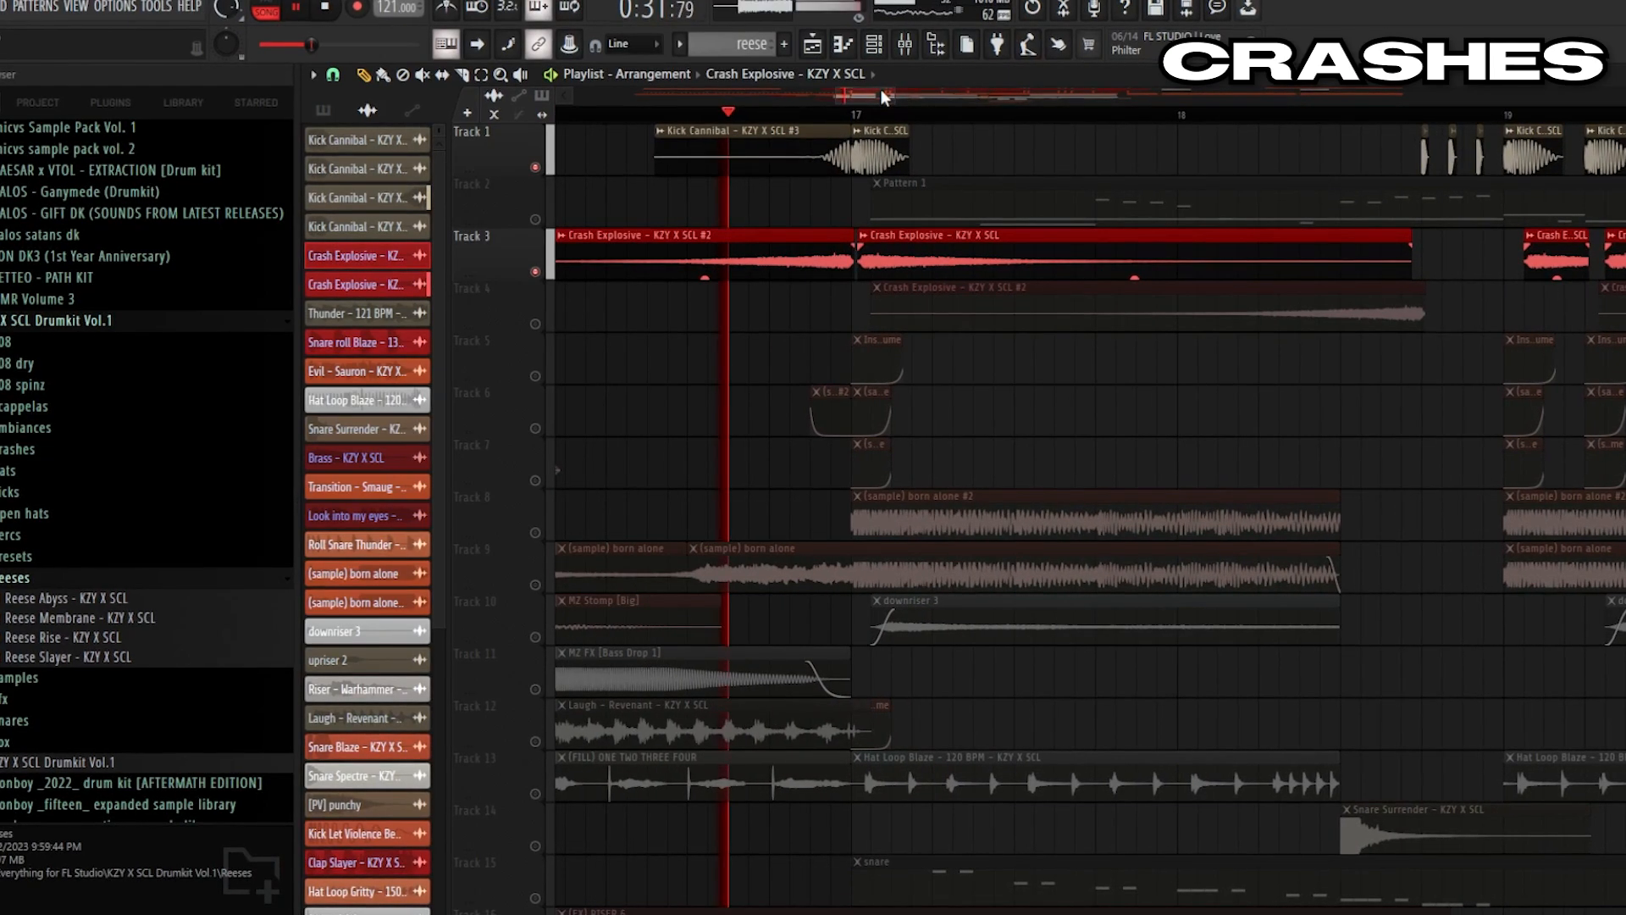
key(space)
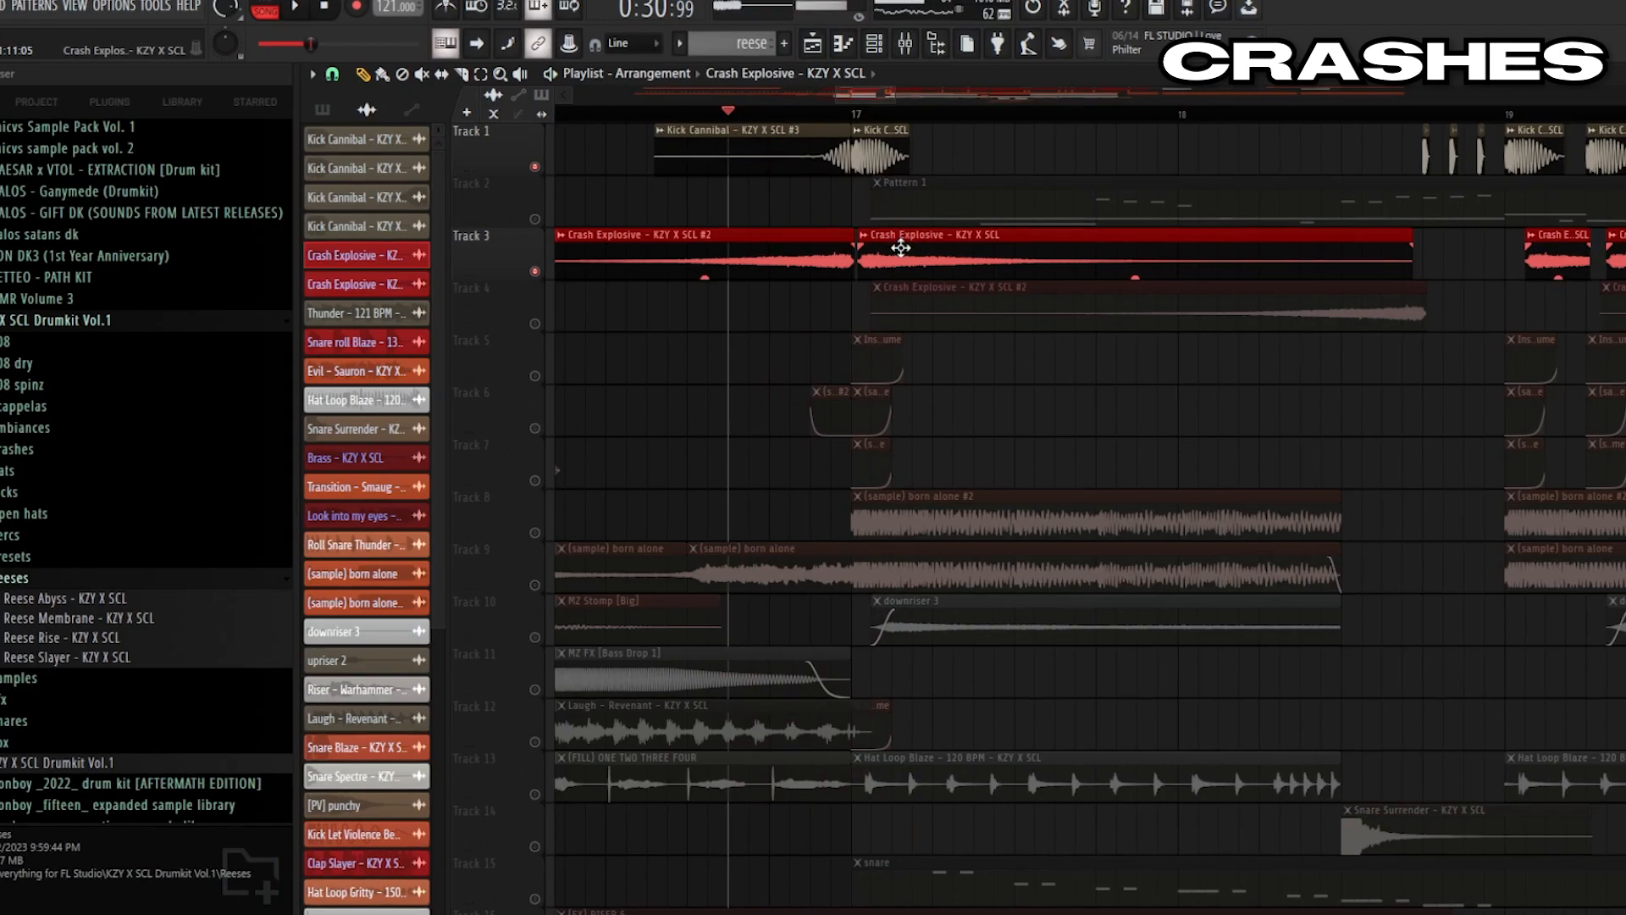
Move the Crash Explosive clip on Track 3 slightly after the start of bar 17 and play it to compare
drag(919, 260, 939, 262)
key(space)
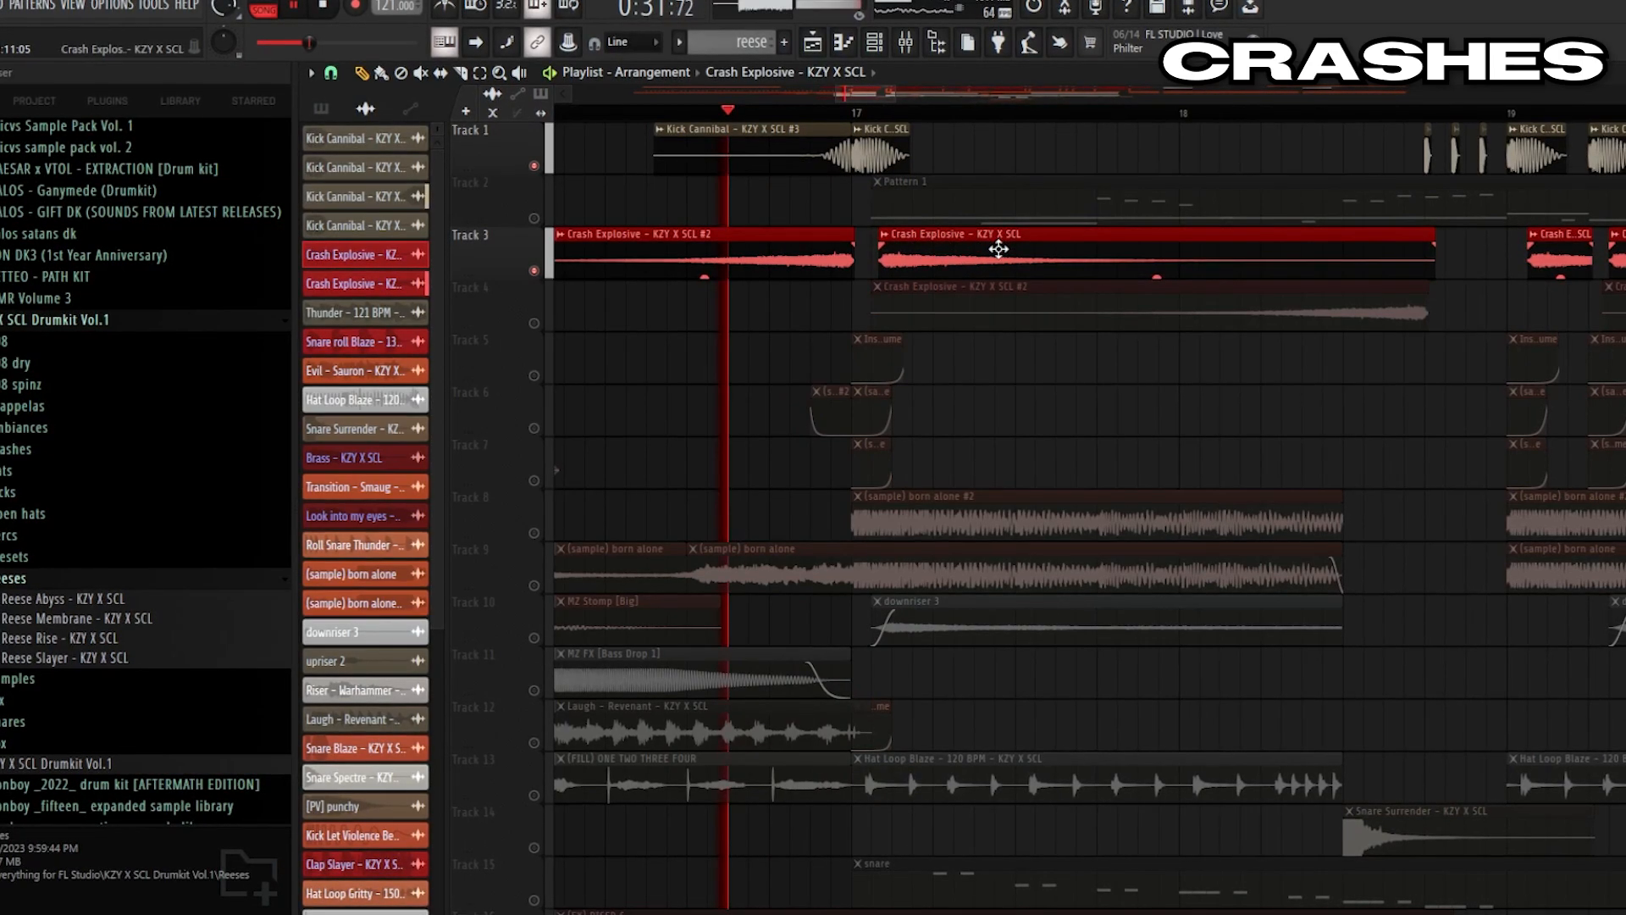
key(space)
drag(899, 92, 939, 93)
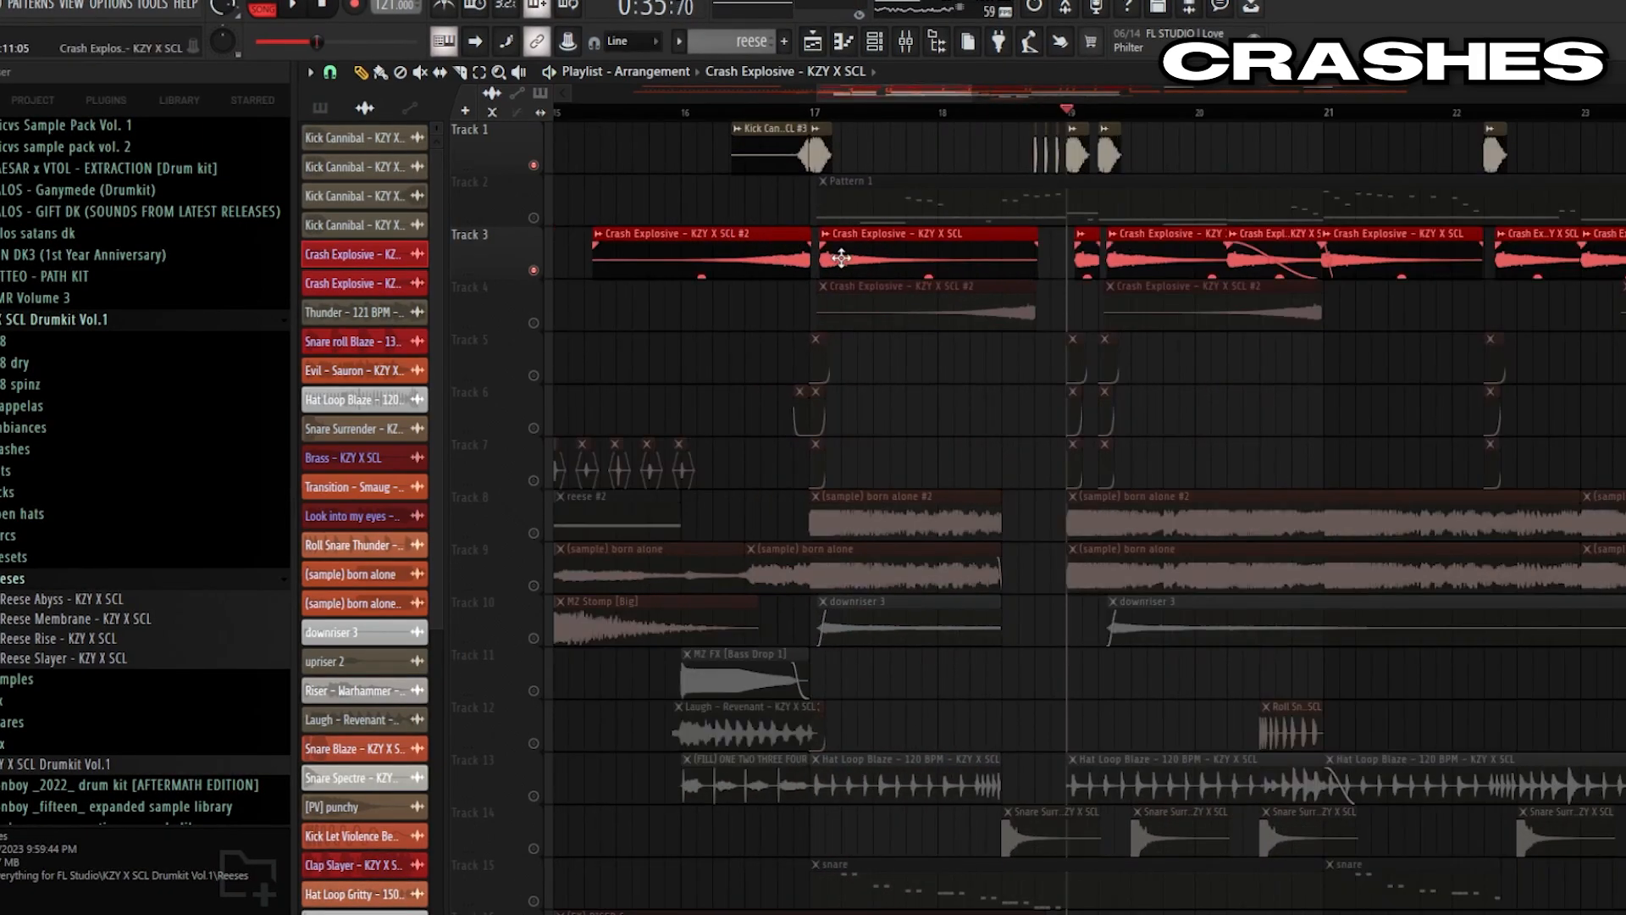
double_click(841, 259)
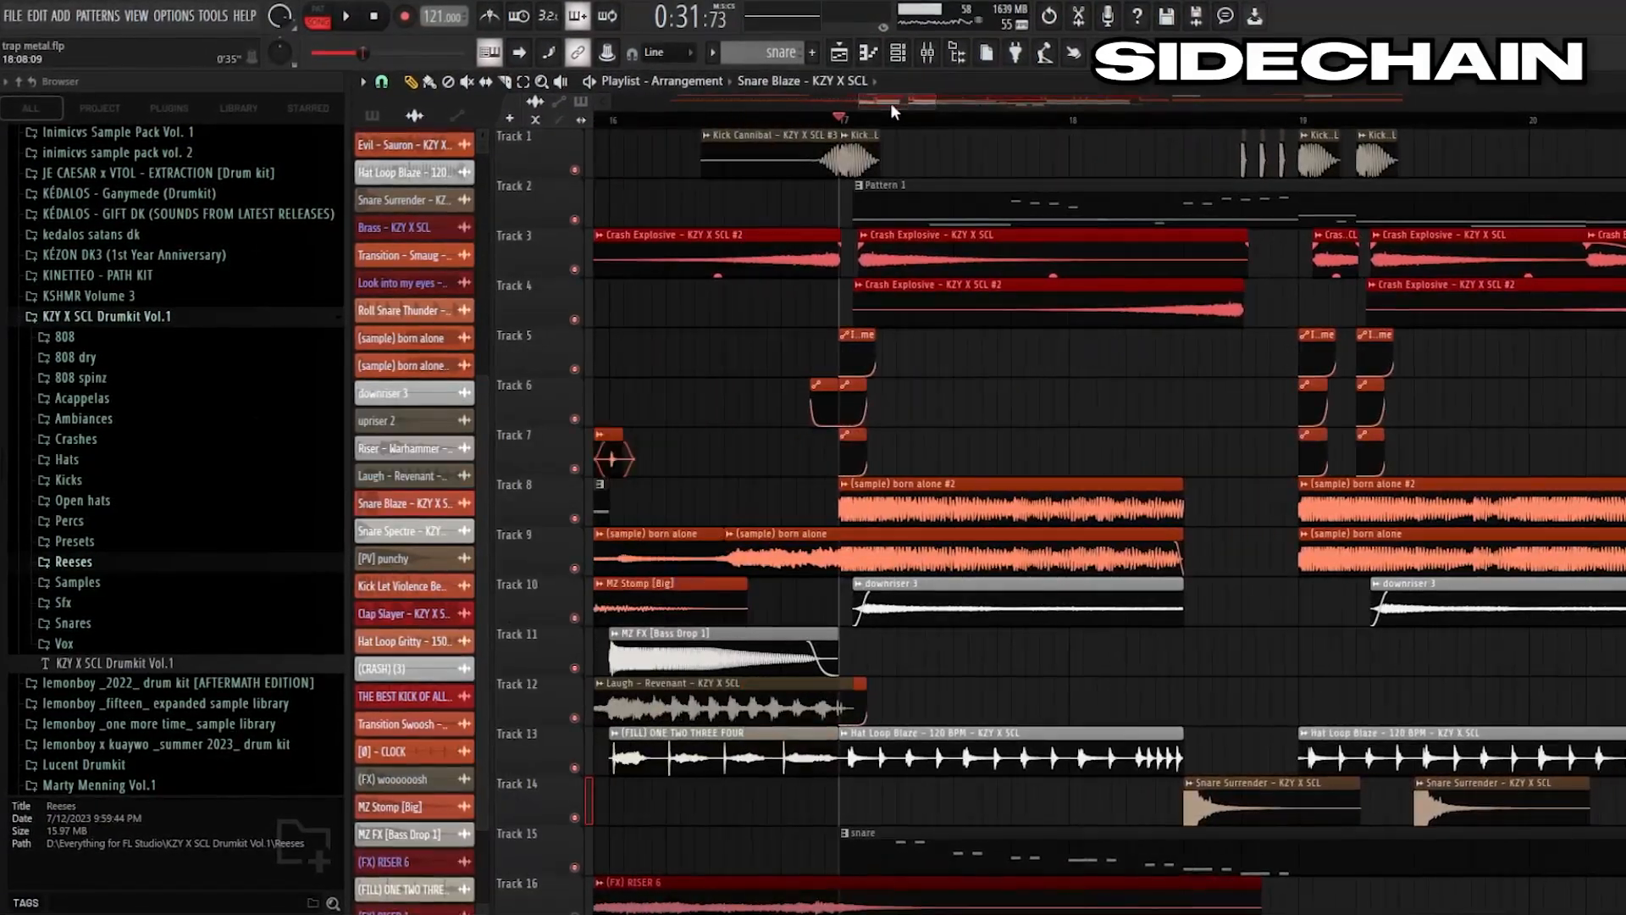
Open the Kick Cannibal clip at bar 17, examine its sample settings, and close it
drag(932, 99, 908, 102)
click(927, 157)
double_click(927, 155)
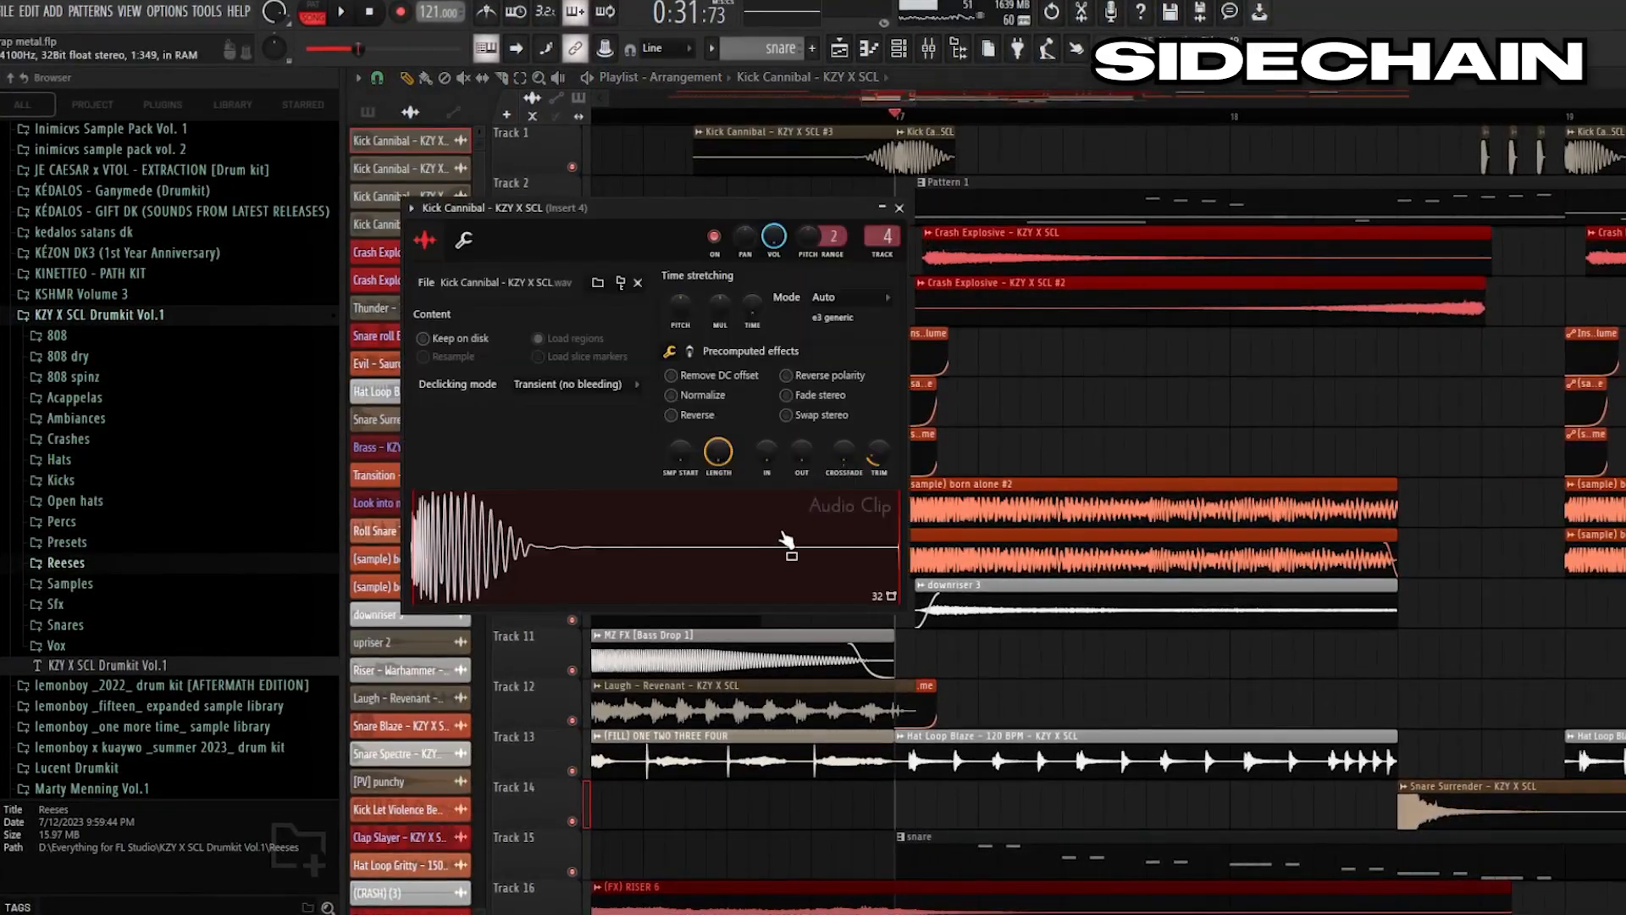
click(899, 207)
Add a Hat Loop Blaze channel volume automation clip on Track 14 at bar 17, with a curve ducking the loop under the kick
drag(915, 100, 892, 99)
scroll(921, 329, down, 3)
drag(783, 569, 783, 671)
scroll(581, 174, up, 3)
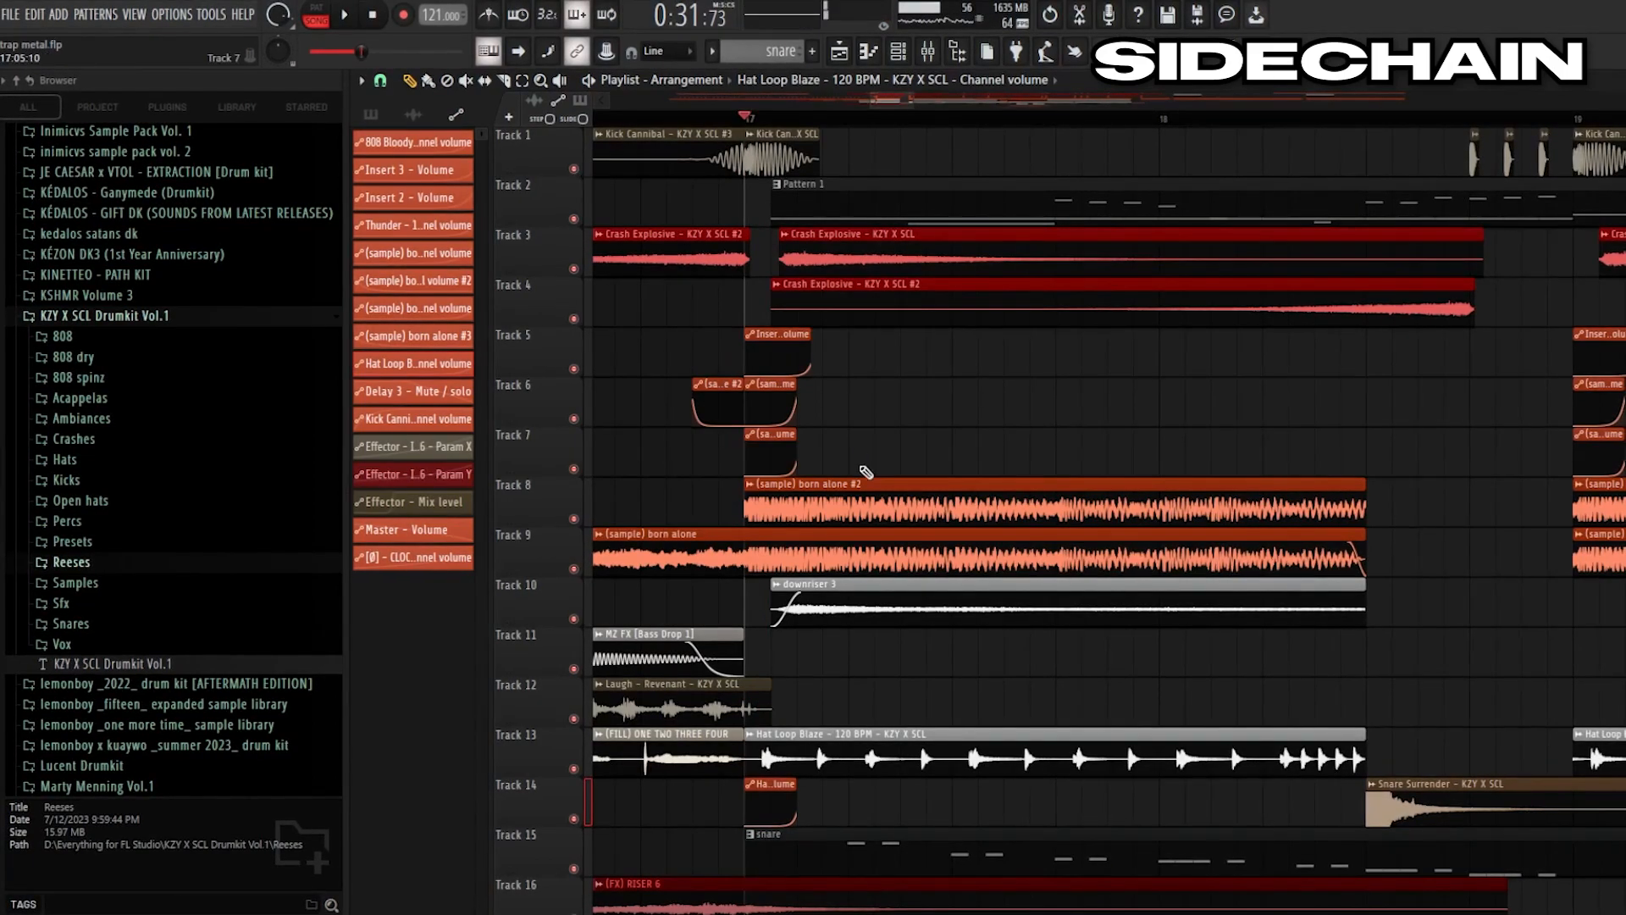
Open the Crash Explosive clip on Track 3, examine its channel settings, and close it
double_click(815, 241)
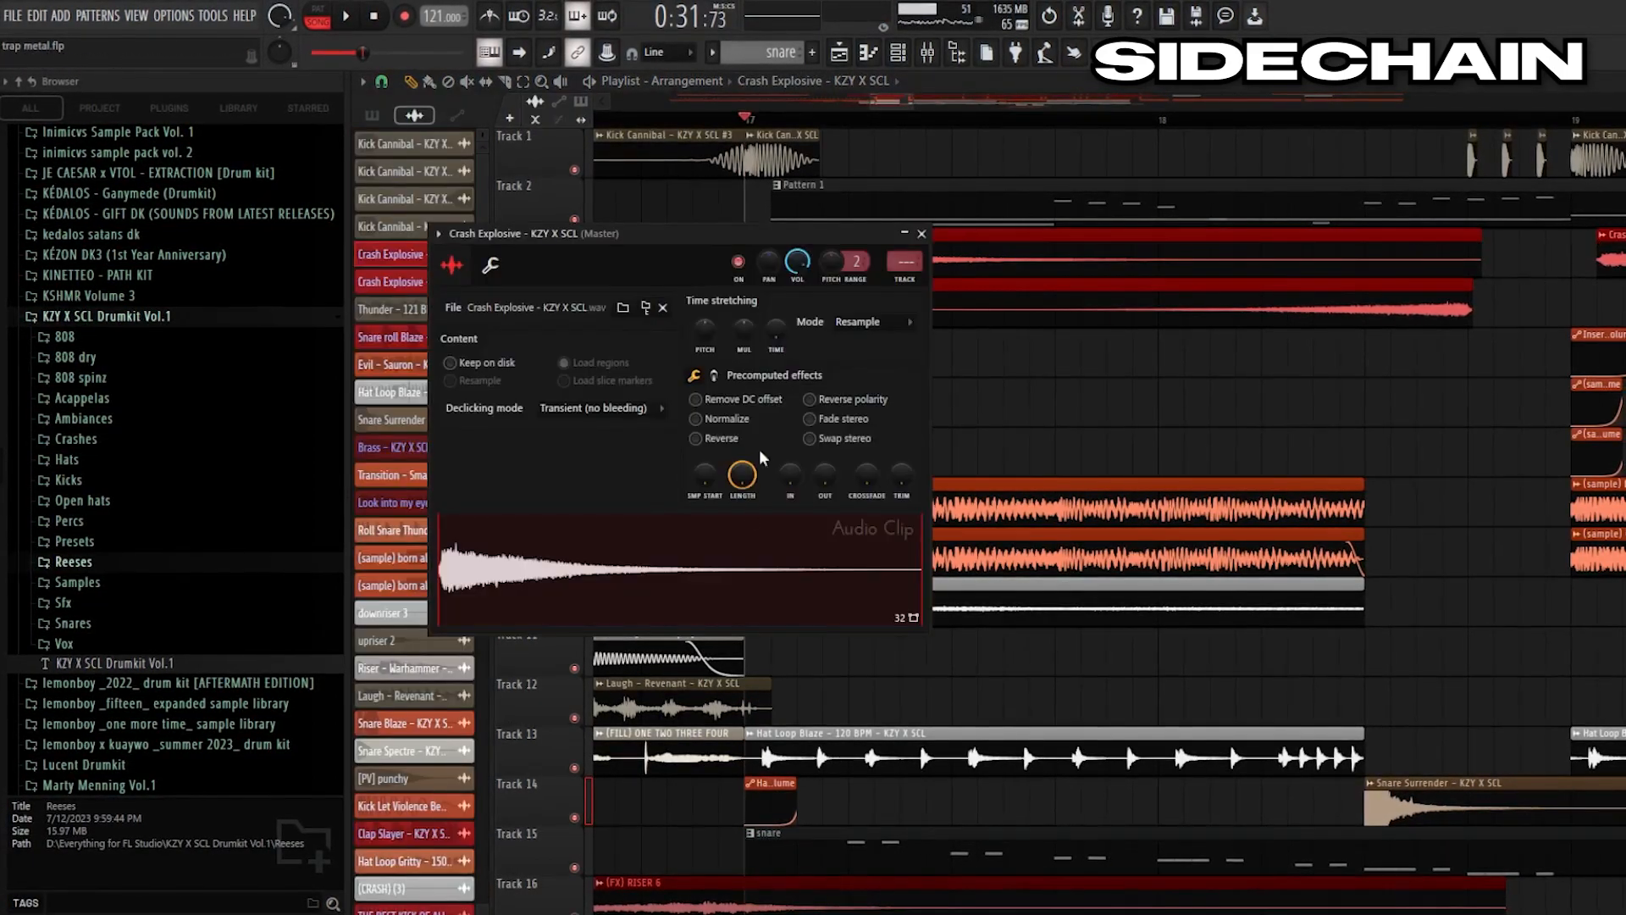
click(921, 233)
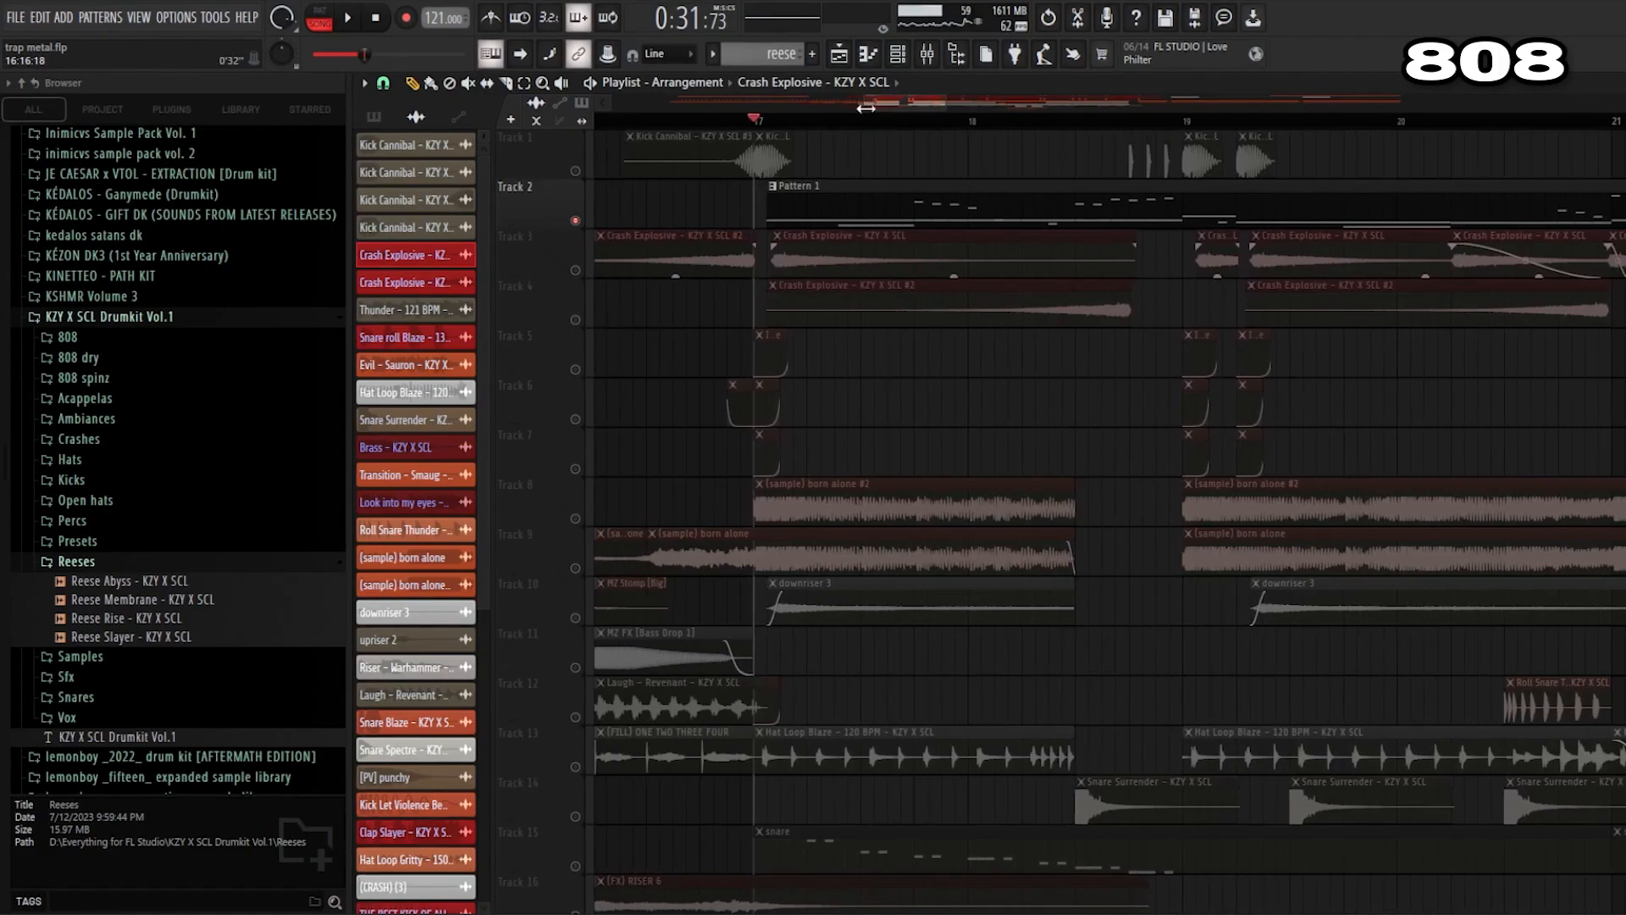
Open the 808 (sky) channel routed to Insert 3 and examine its sampler settings
drag(903, 97, 893, 98)
key(F9)
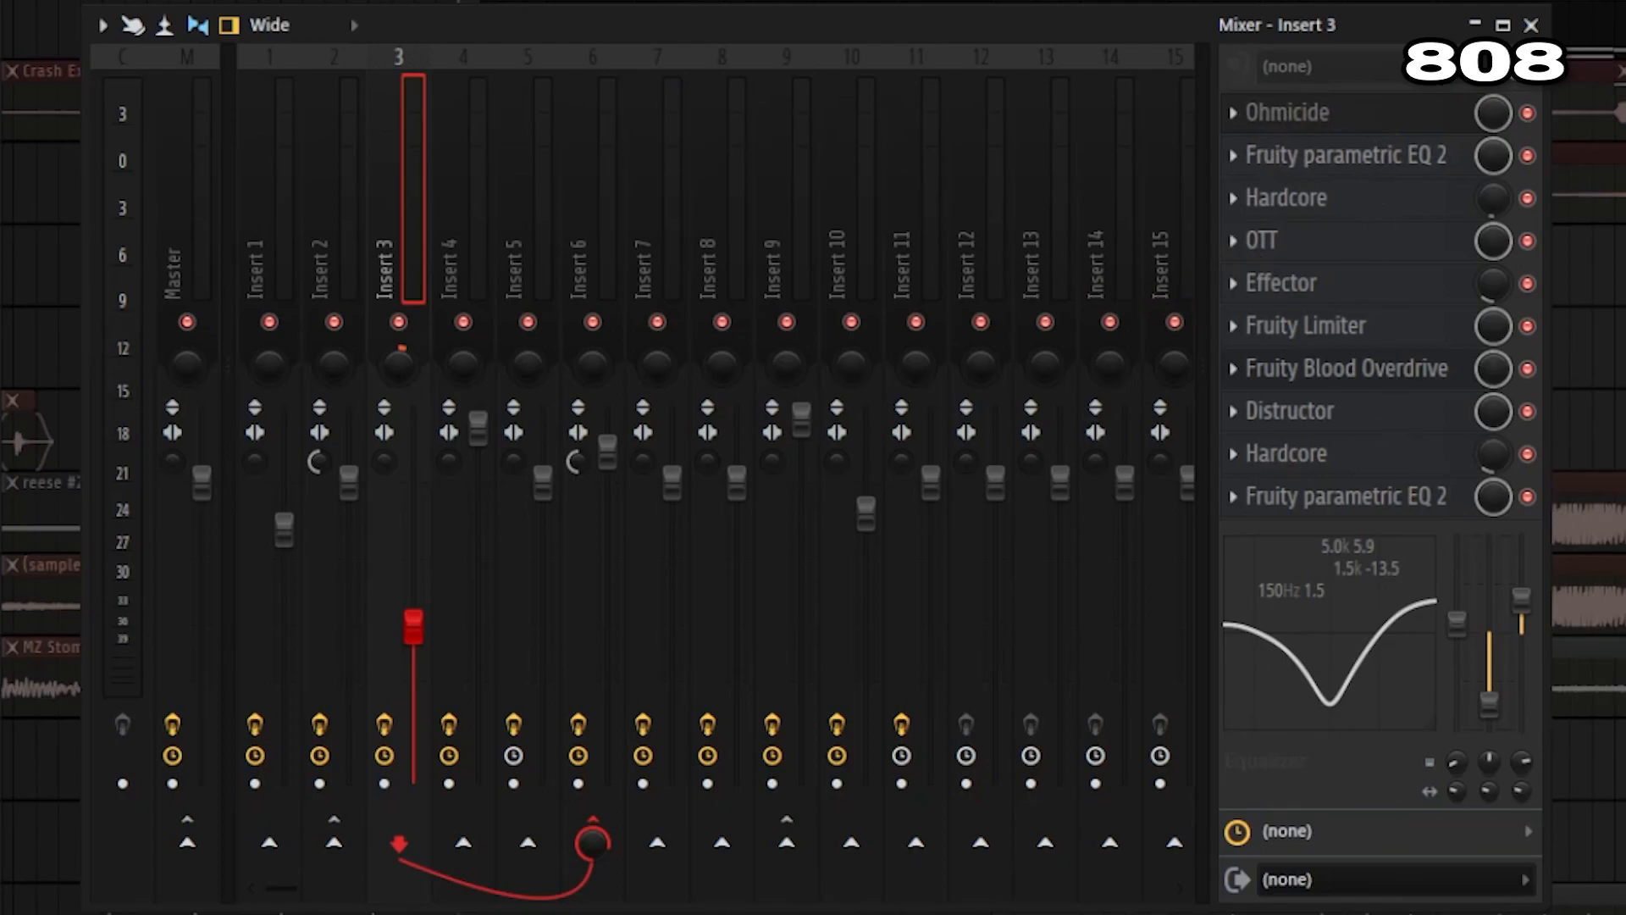
key(F6)
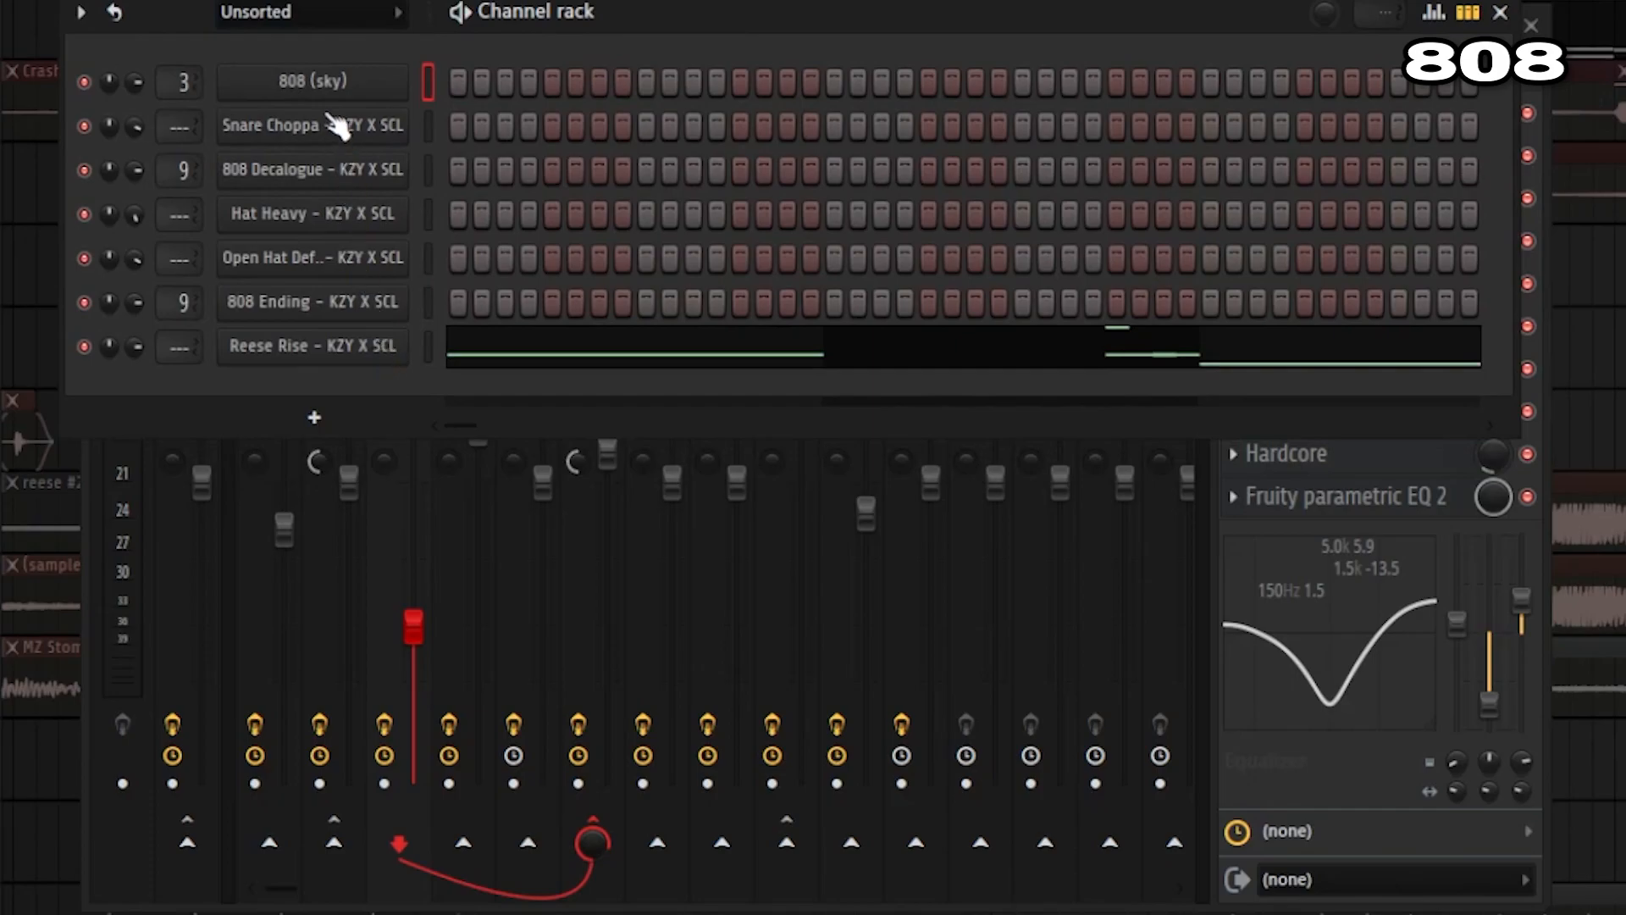
click(326, 84)
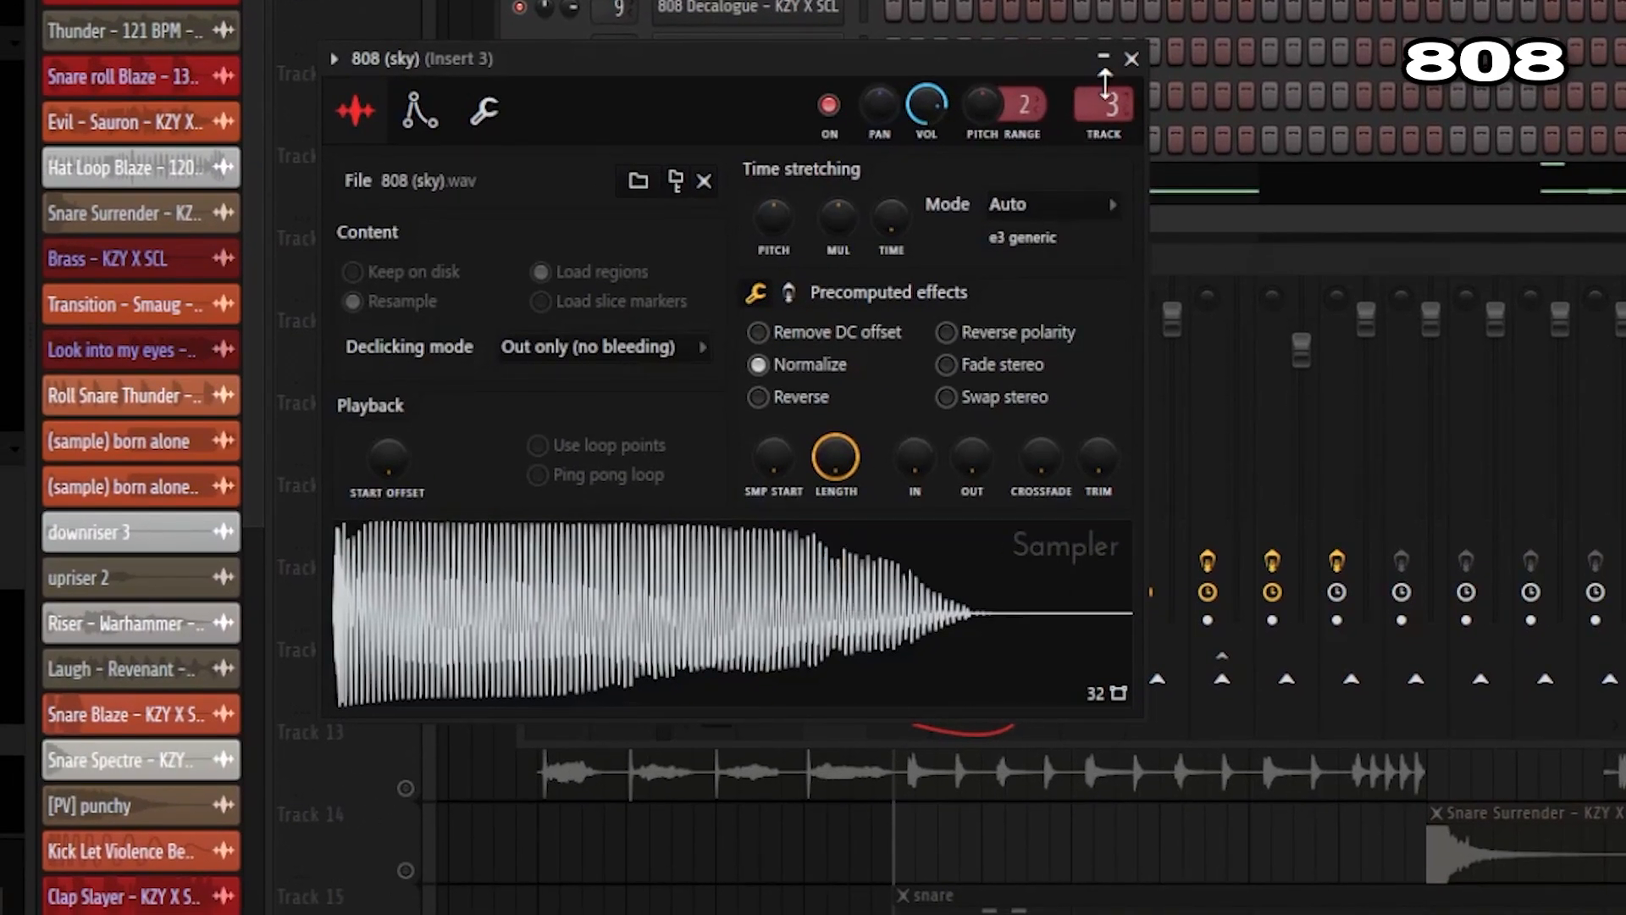
drag(1105, 82, 1105, 111)
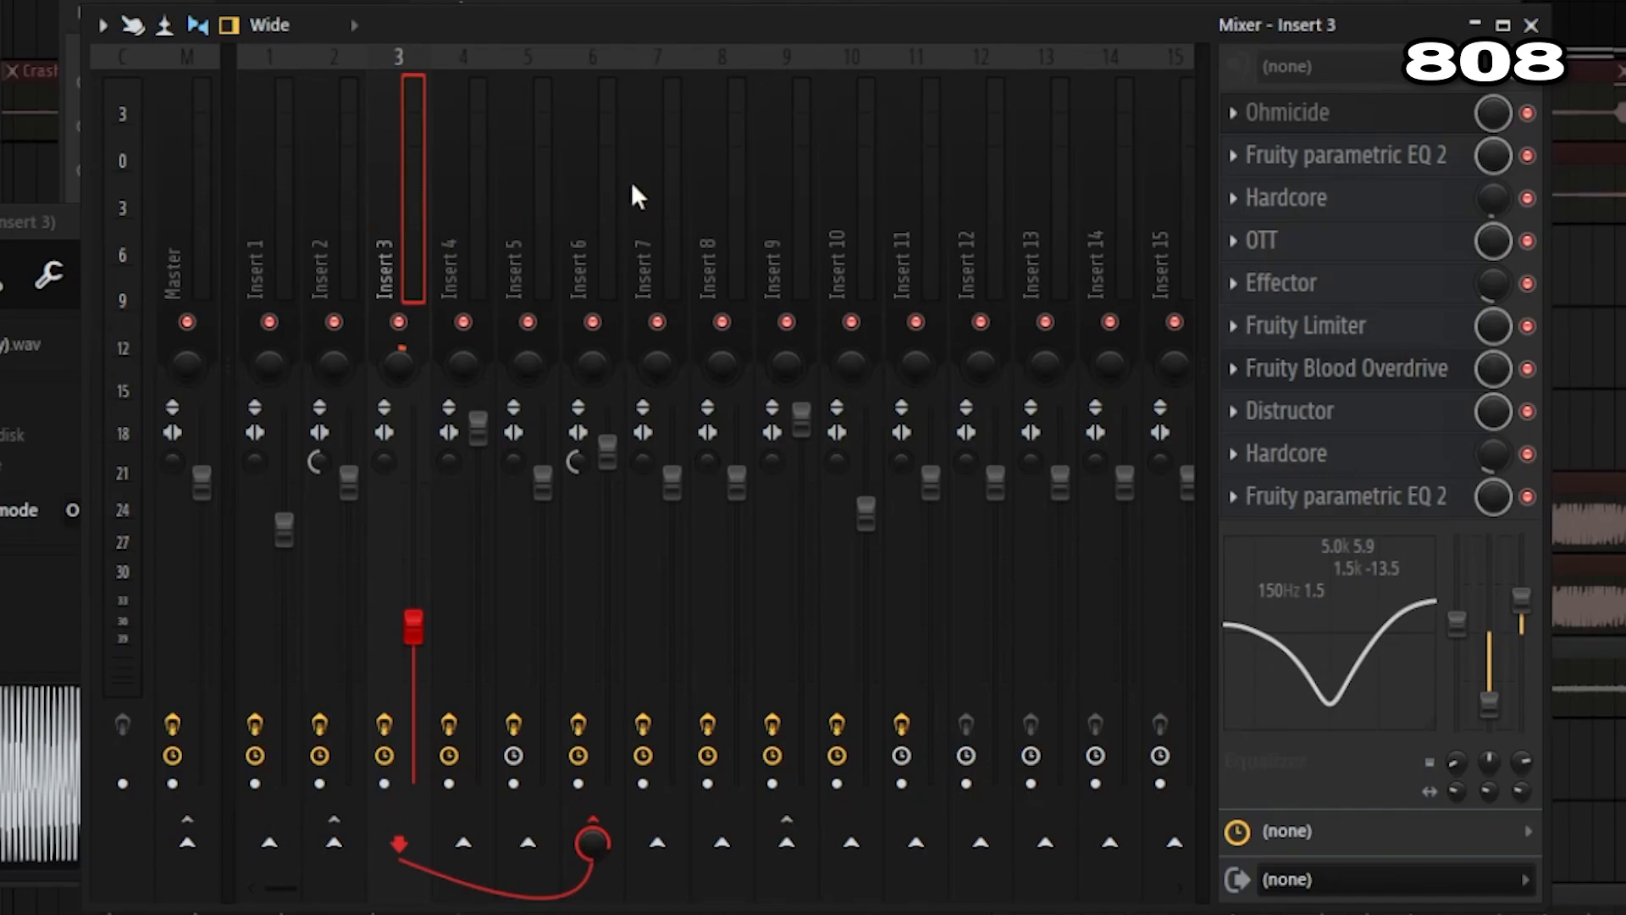
Examine the Ohmicide and first Fruity parametric EQ 2 settings on Insert 3, closing each plugin
click(1355, 113)
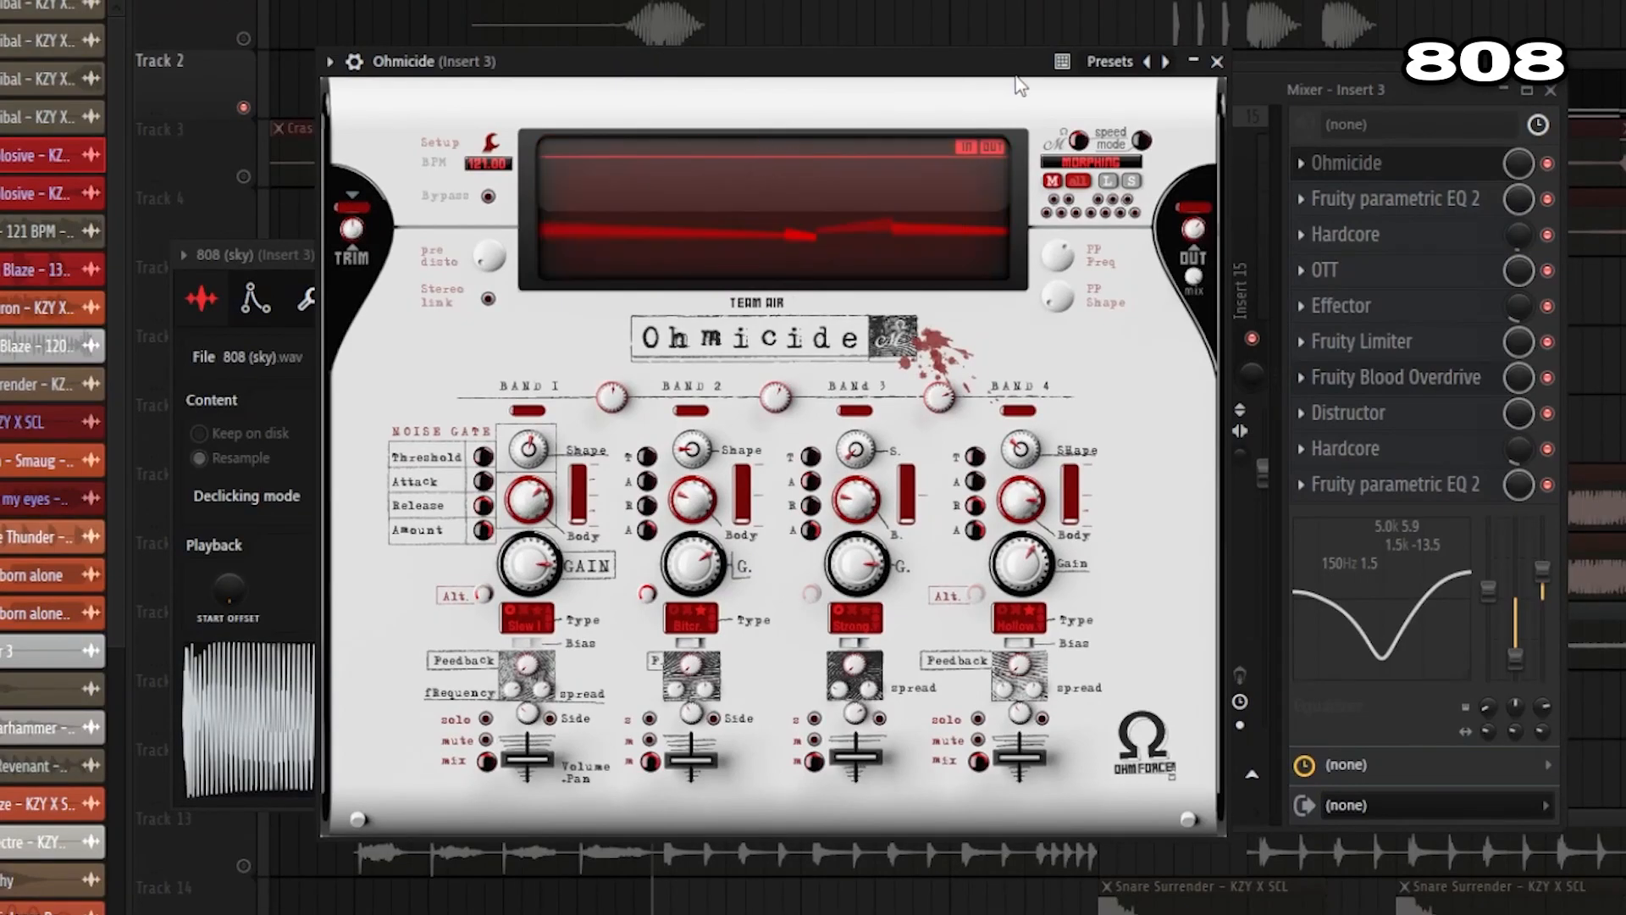
drag(1021, 72, 944, 74)
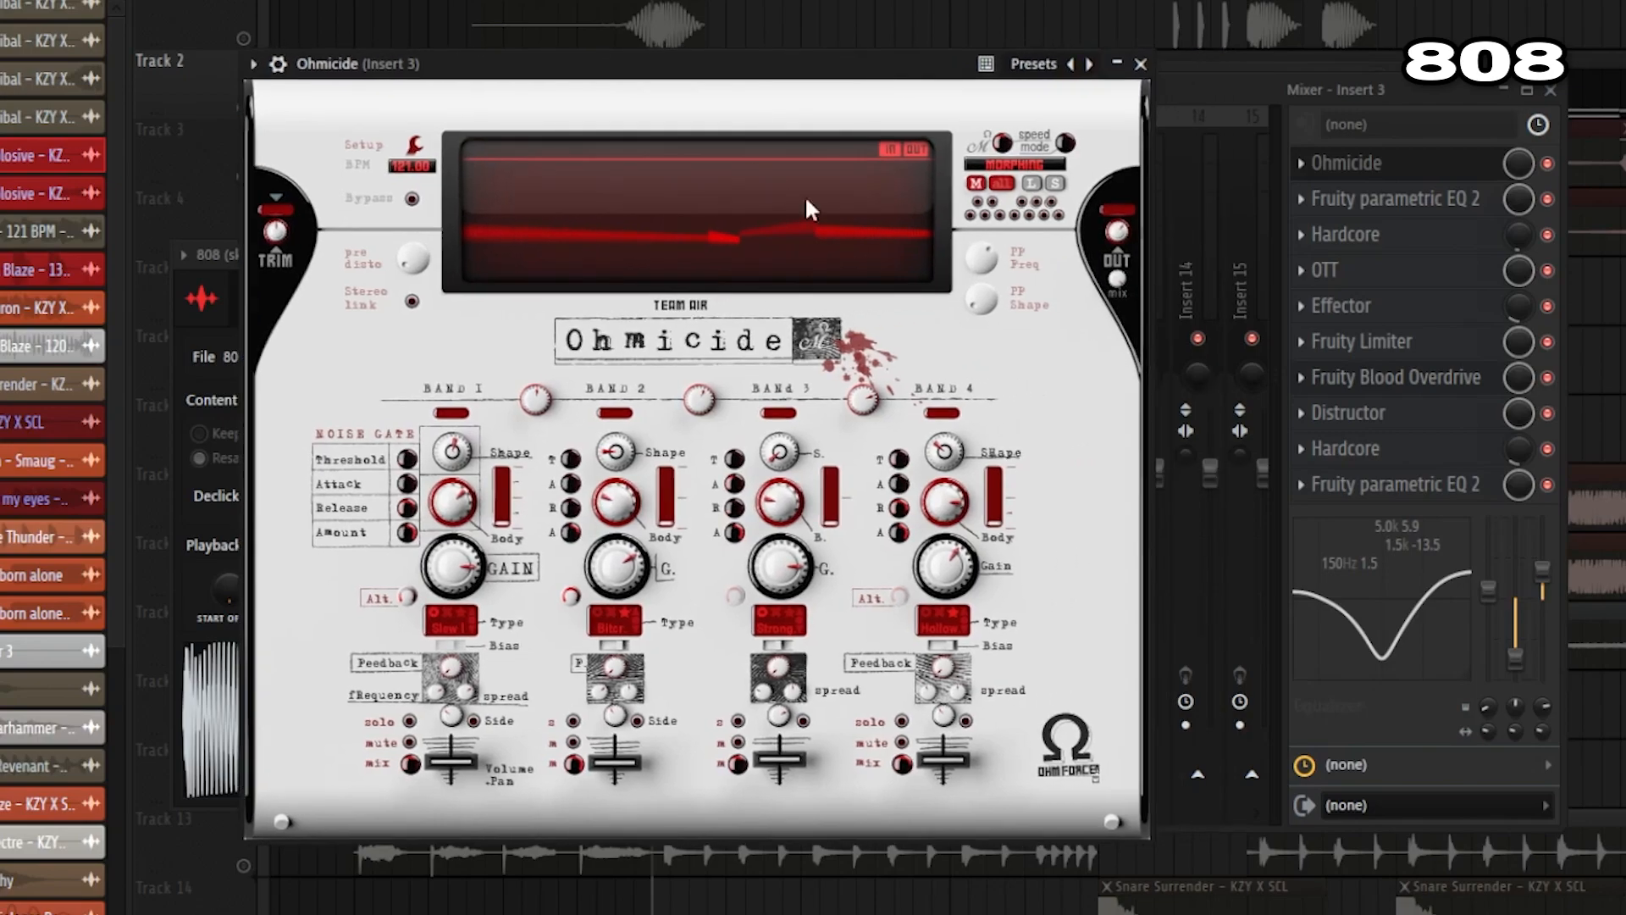
click(1140, 63)
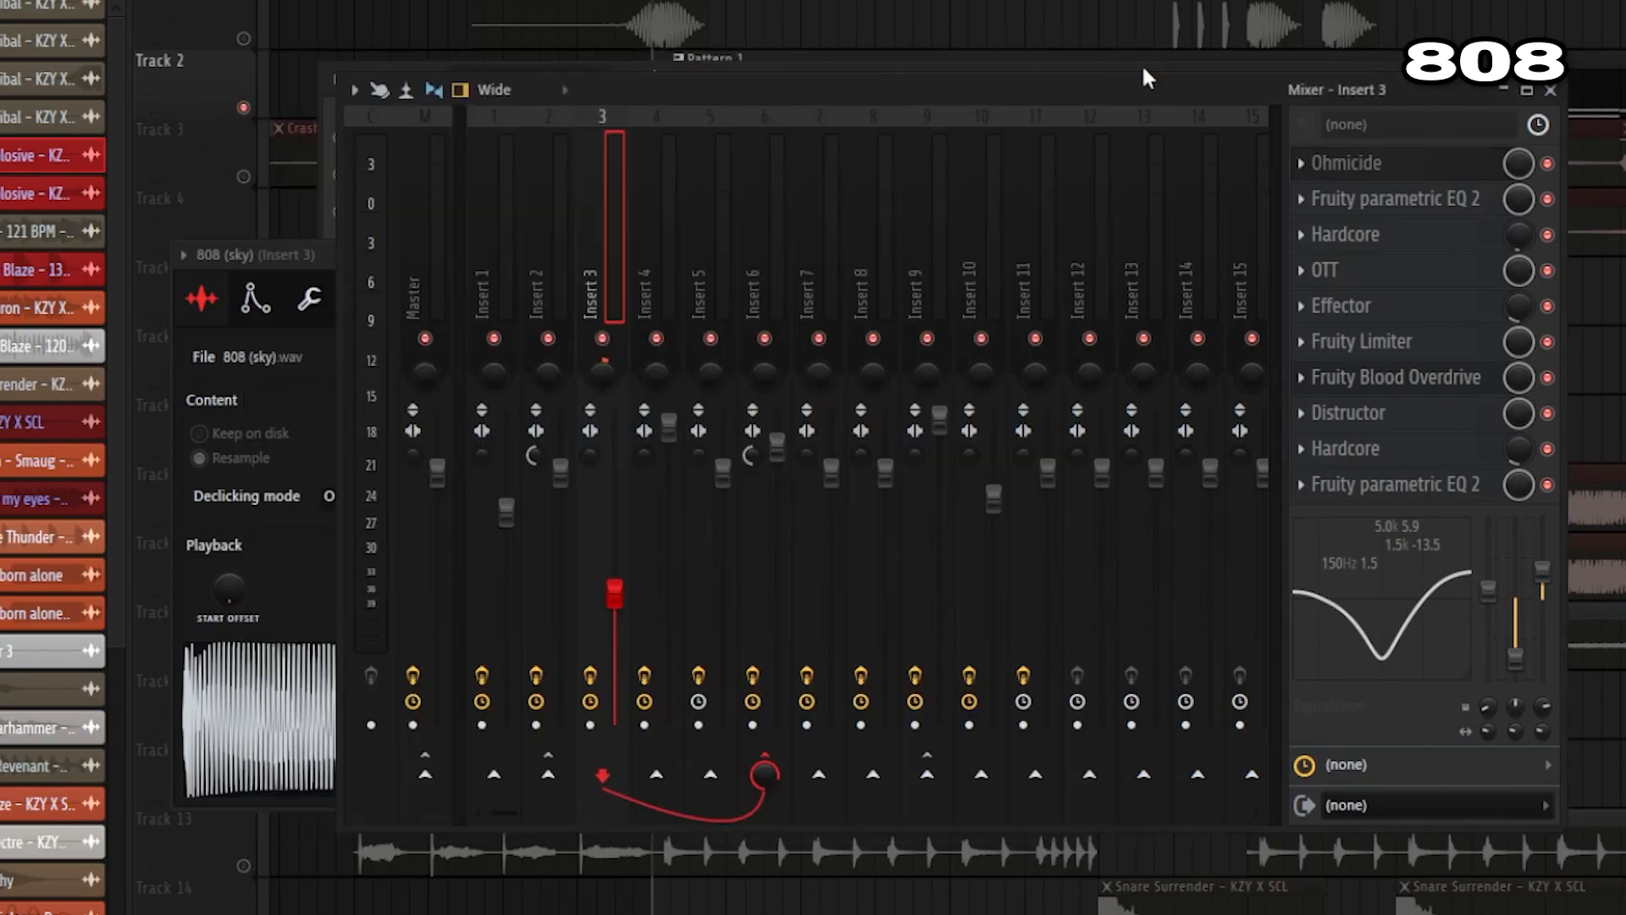
click(1432, 165)
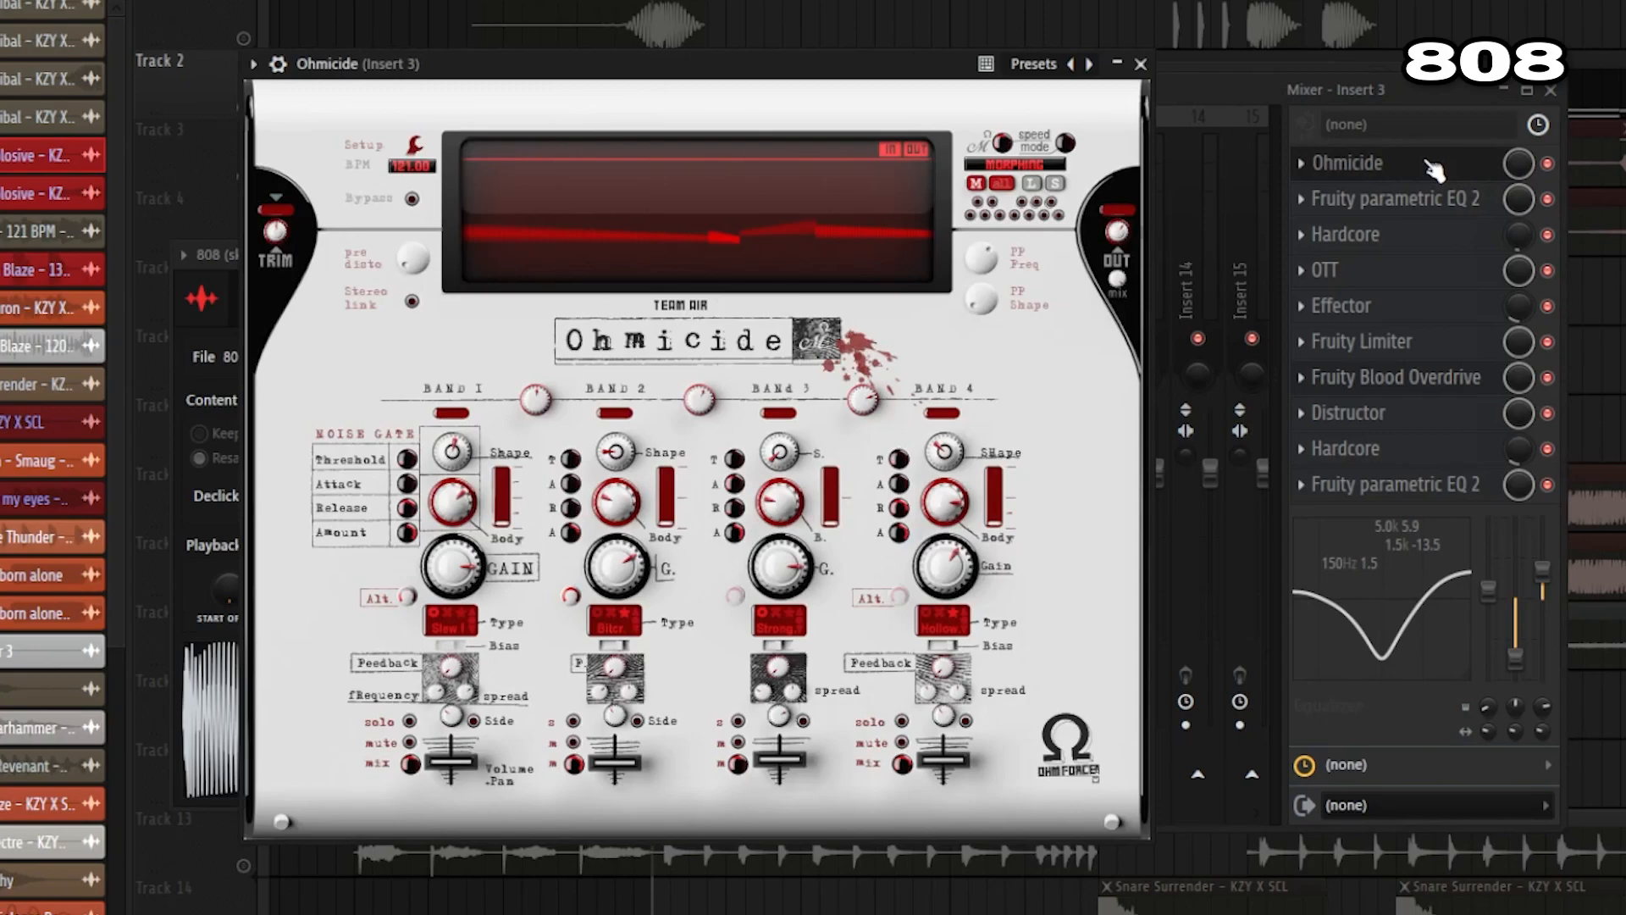
click(1431, 165)
click(1433, 201)
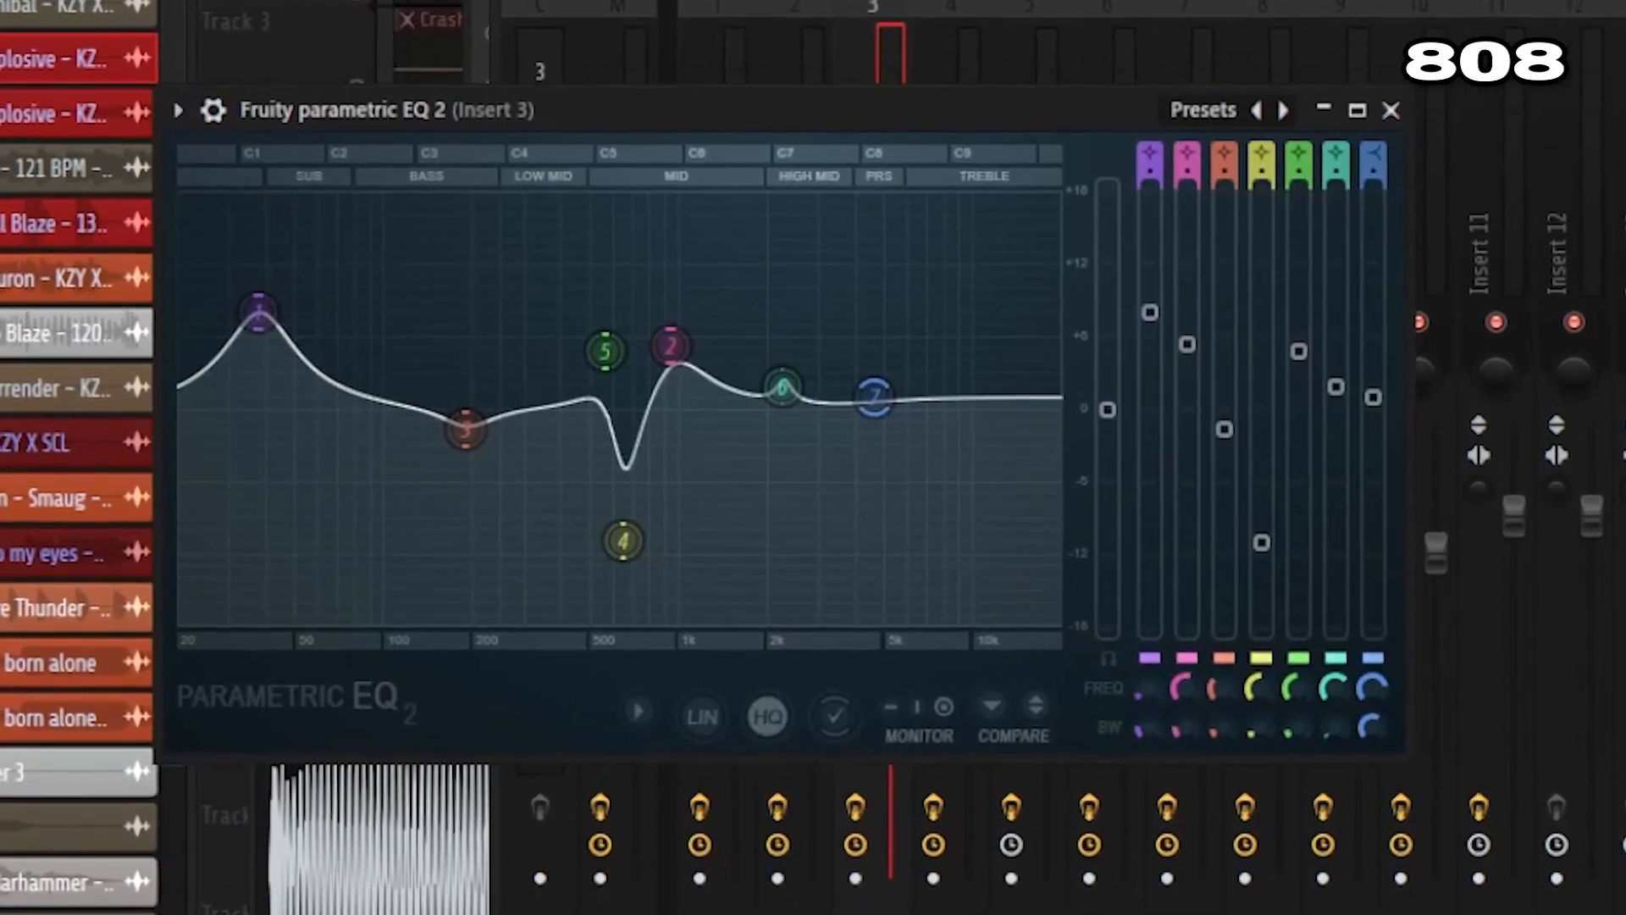
key(Escape)
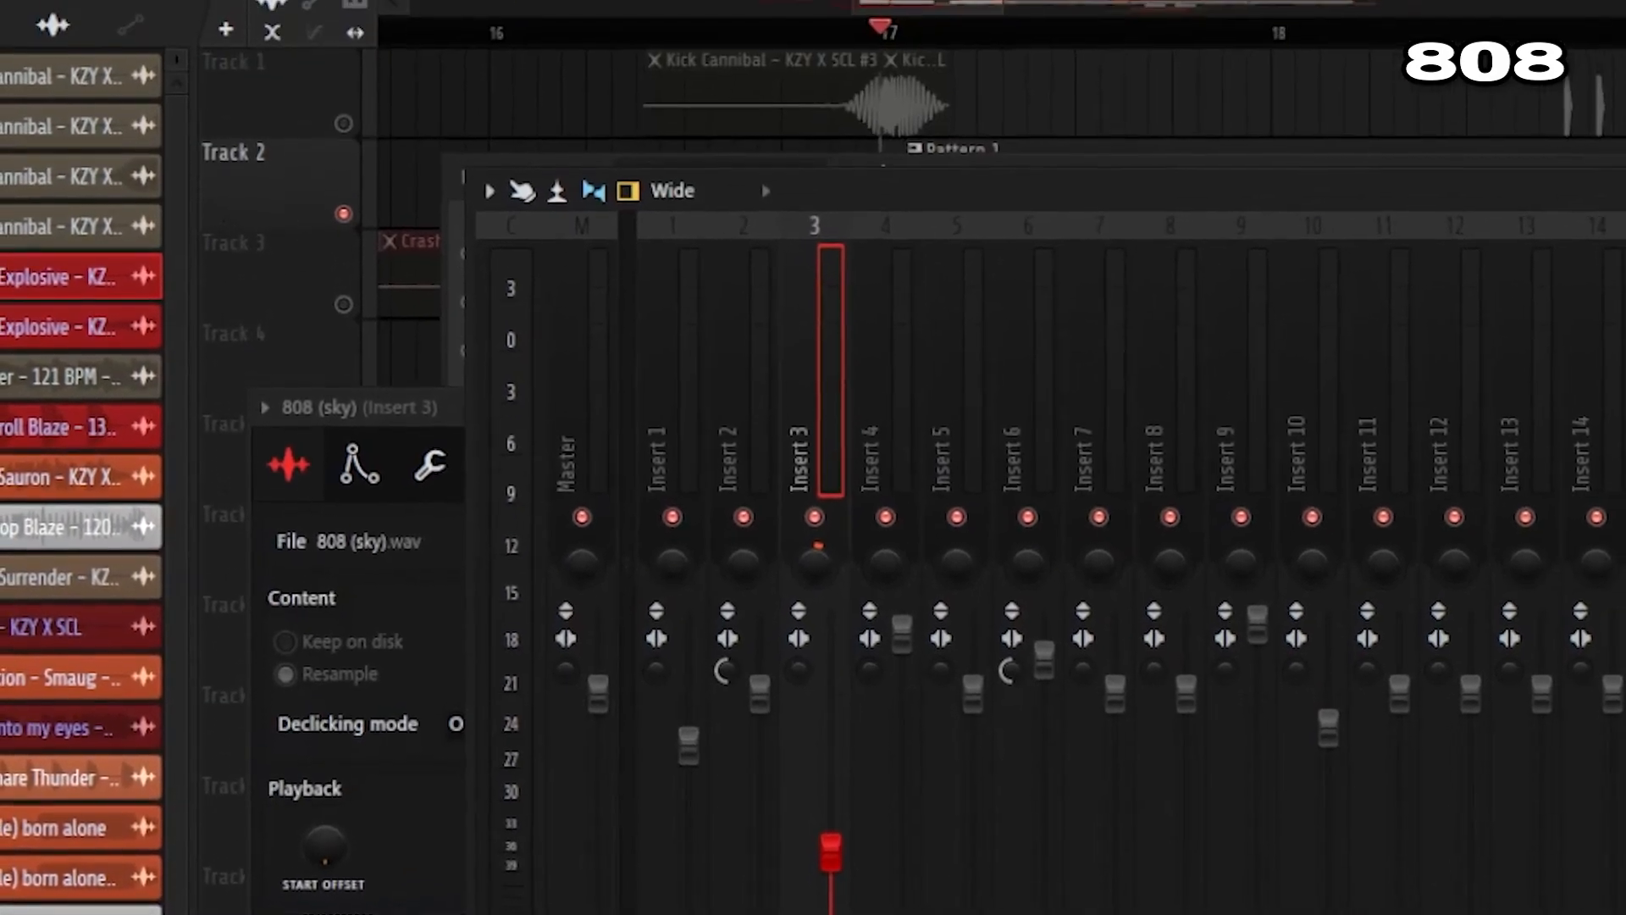
Examine the pedal setup and preset of both Hardcore plugins on Insert 3, closing each one
click(1625, 474)
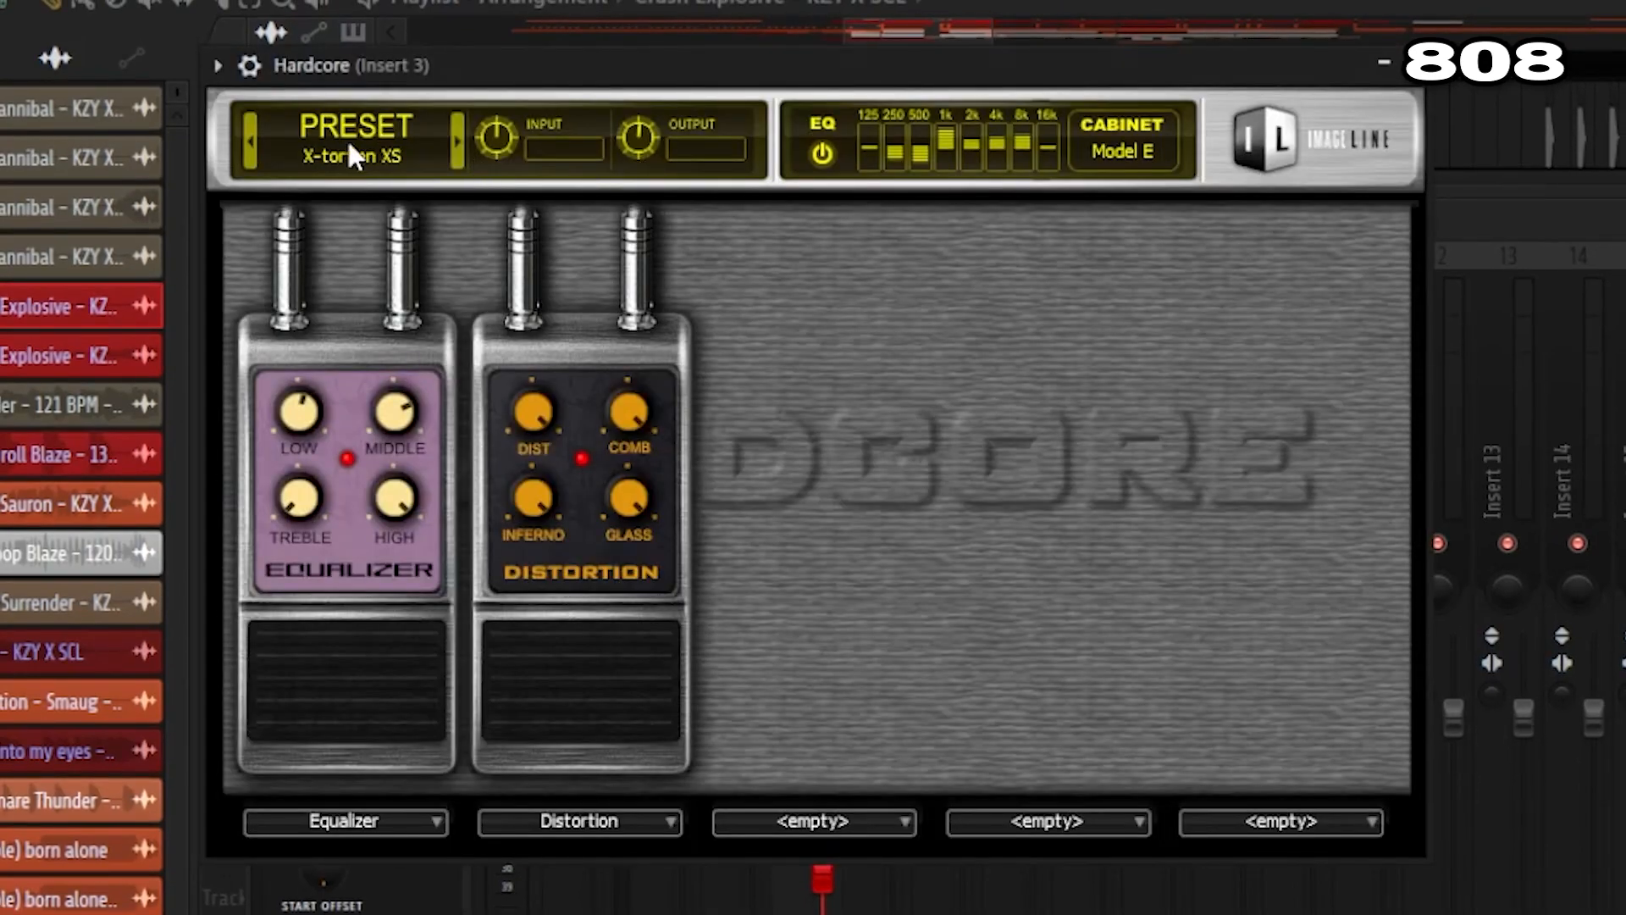
click(384, 156)
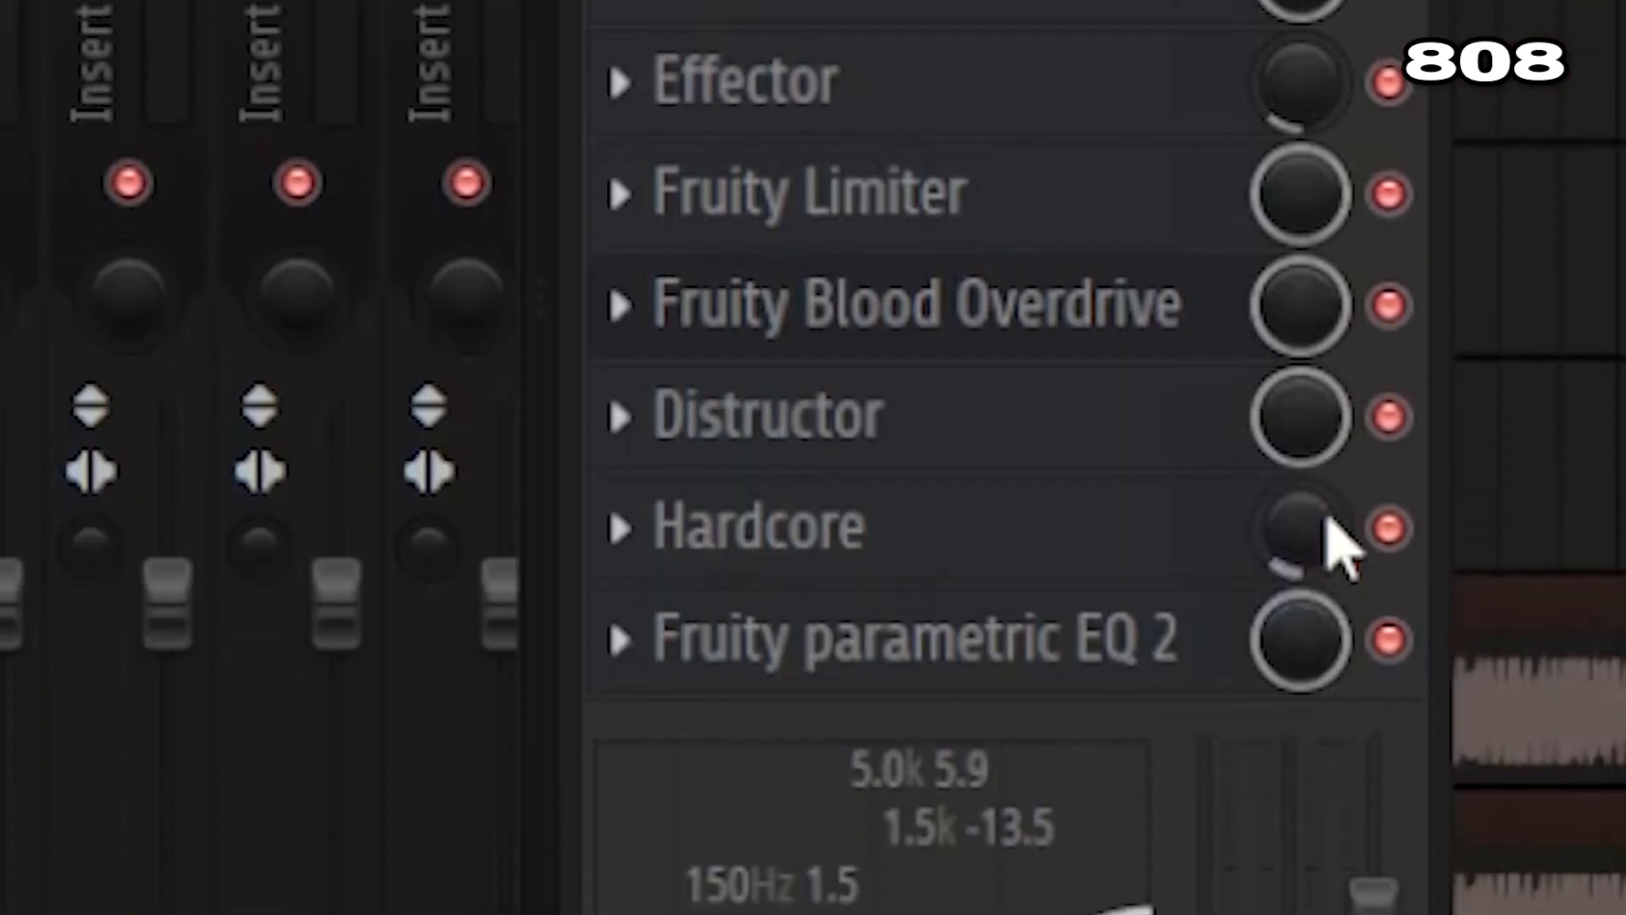
click(1071, 461)
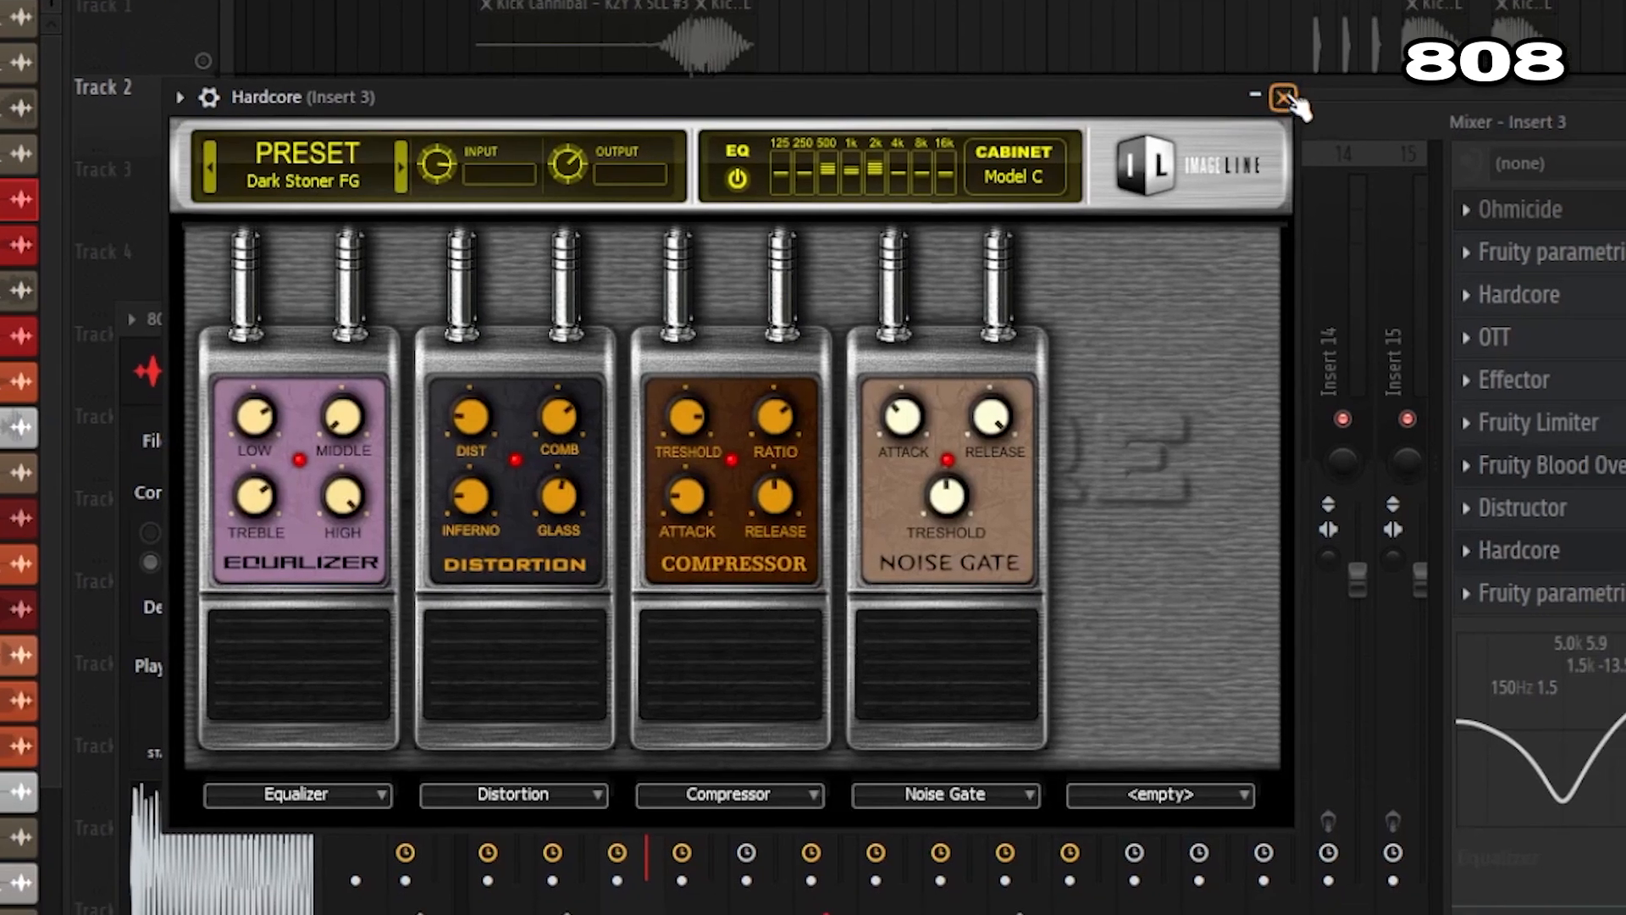
click(1334, 115)
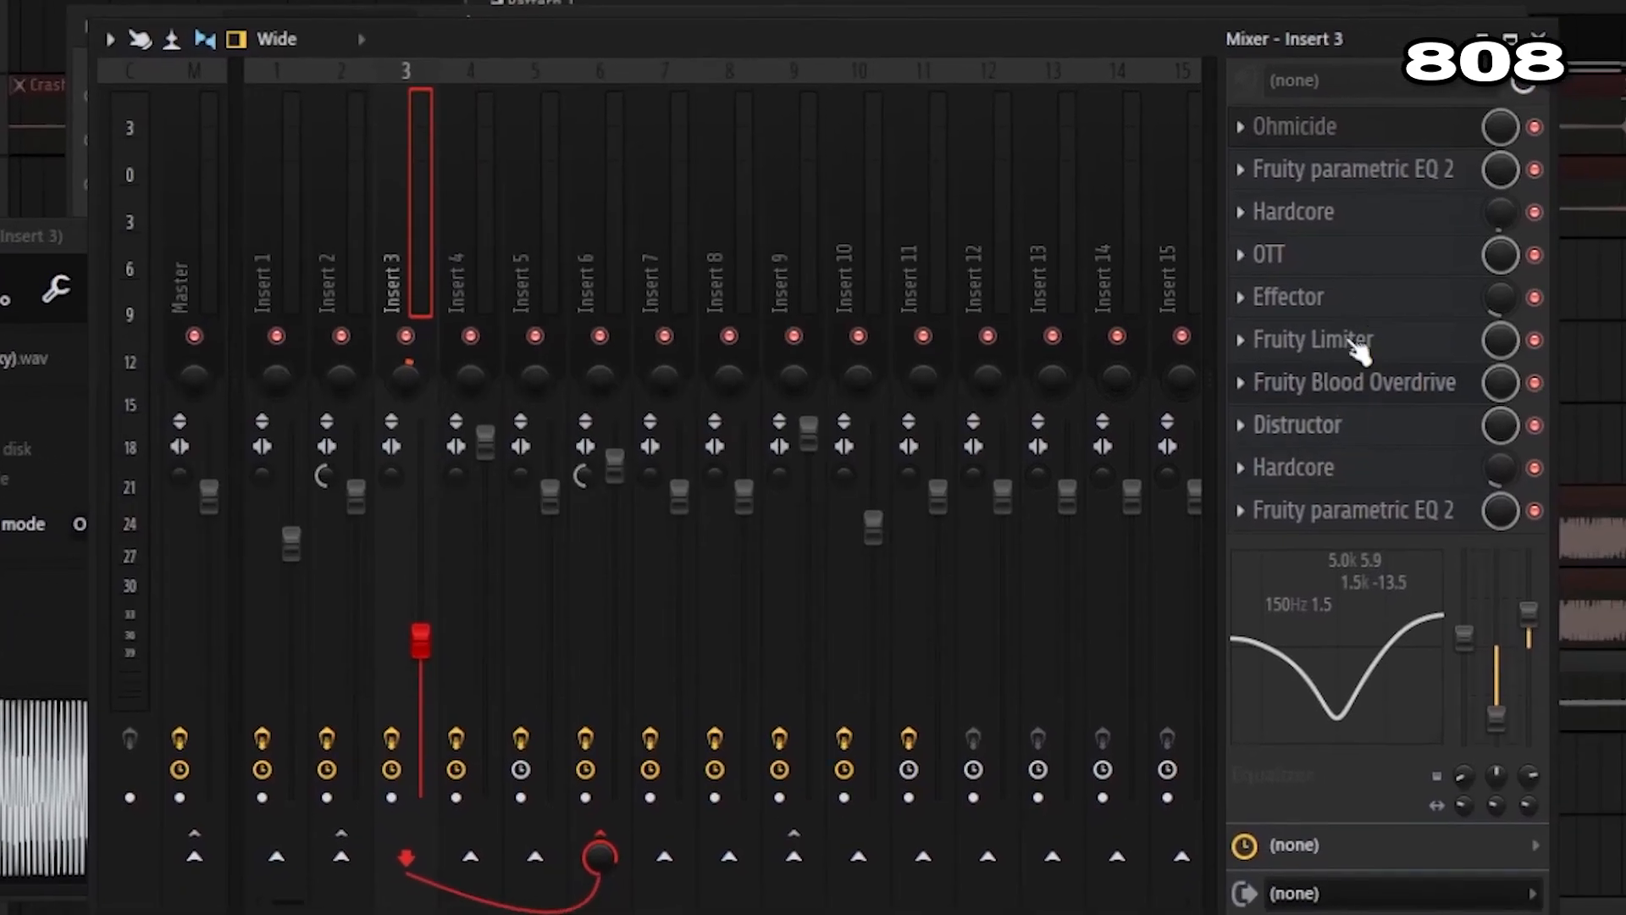
Examine the OTT and Effector plugin settings on Insert 3
click(1338, 245)
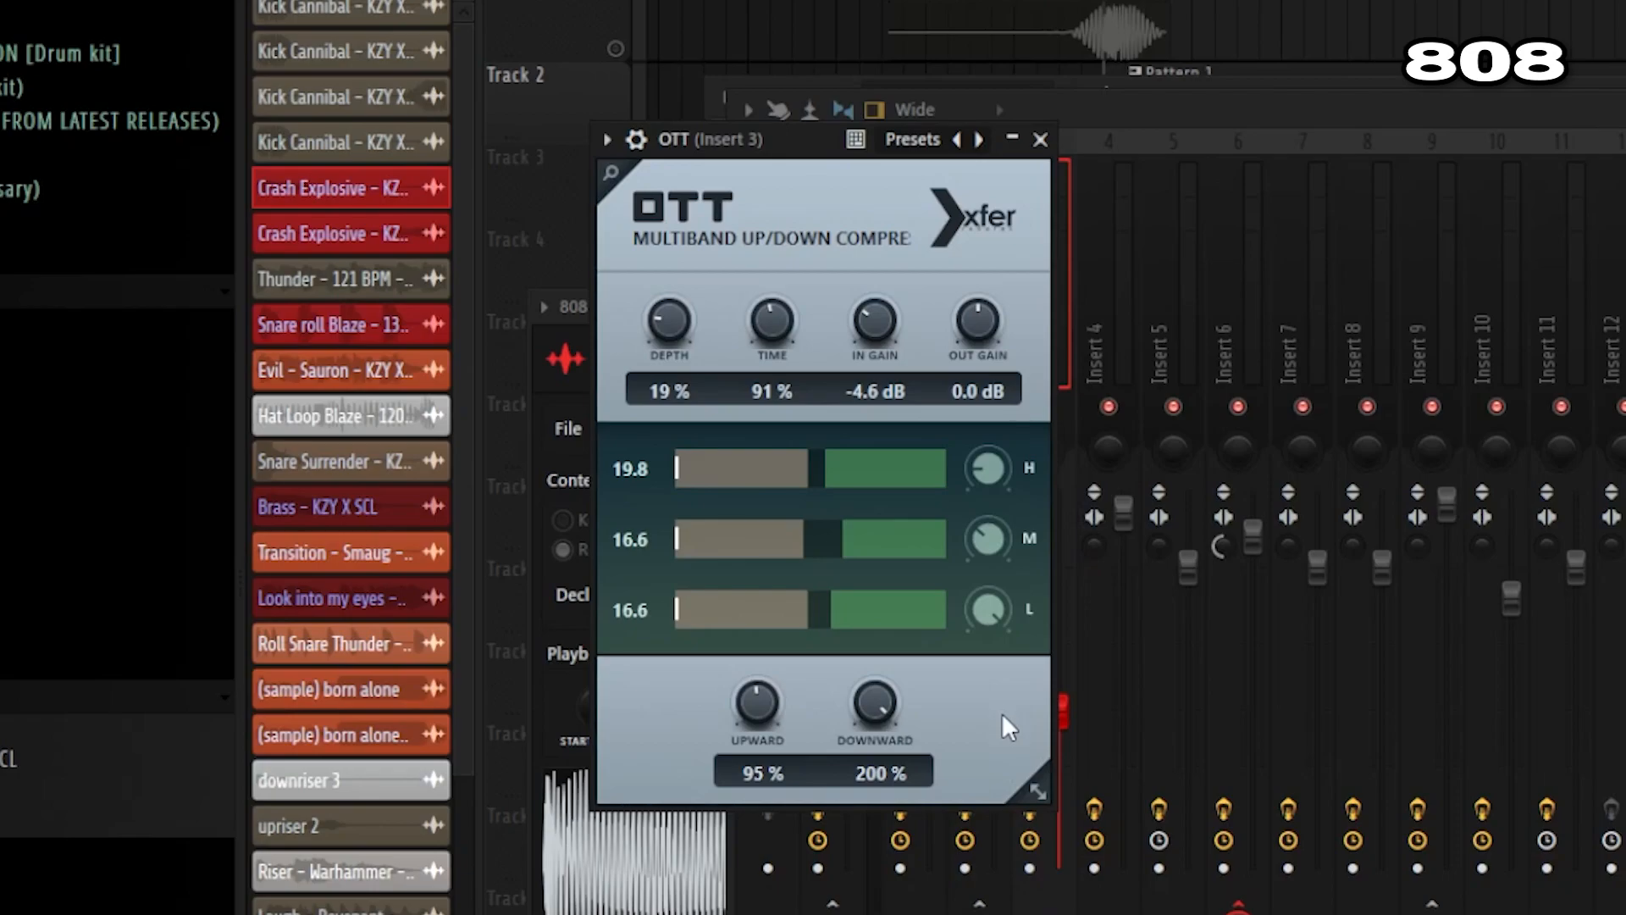
click(1296, 333)
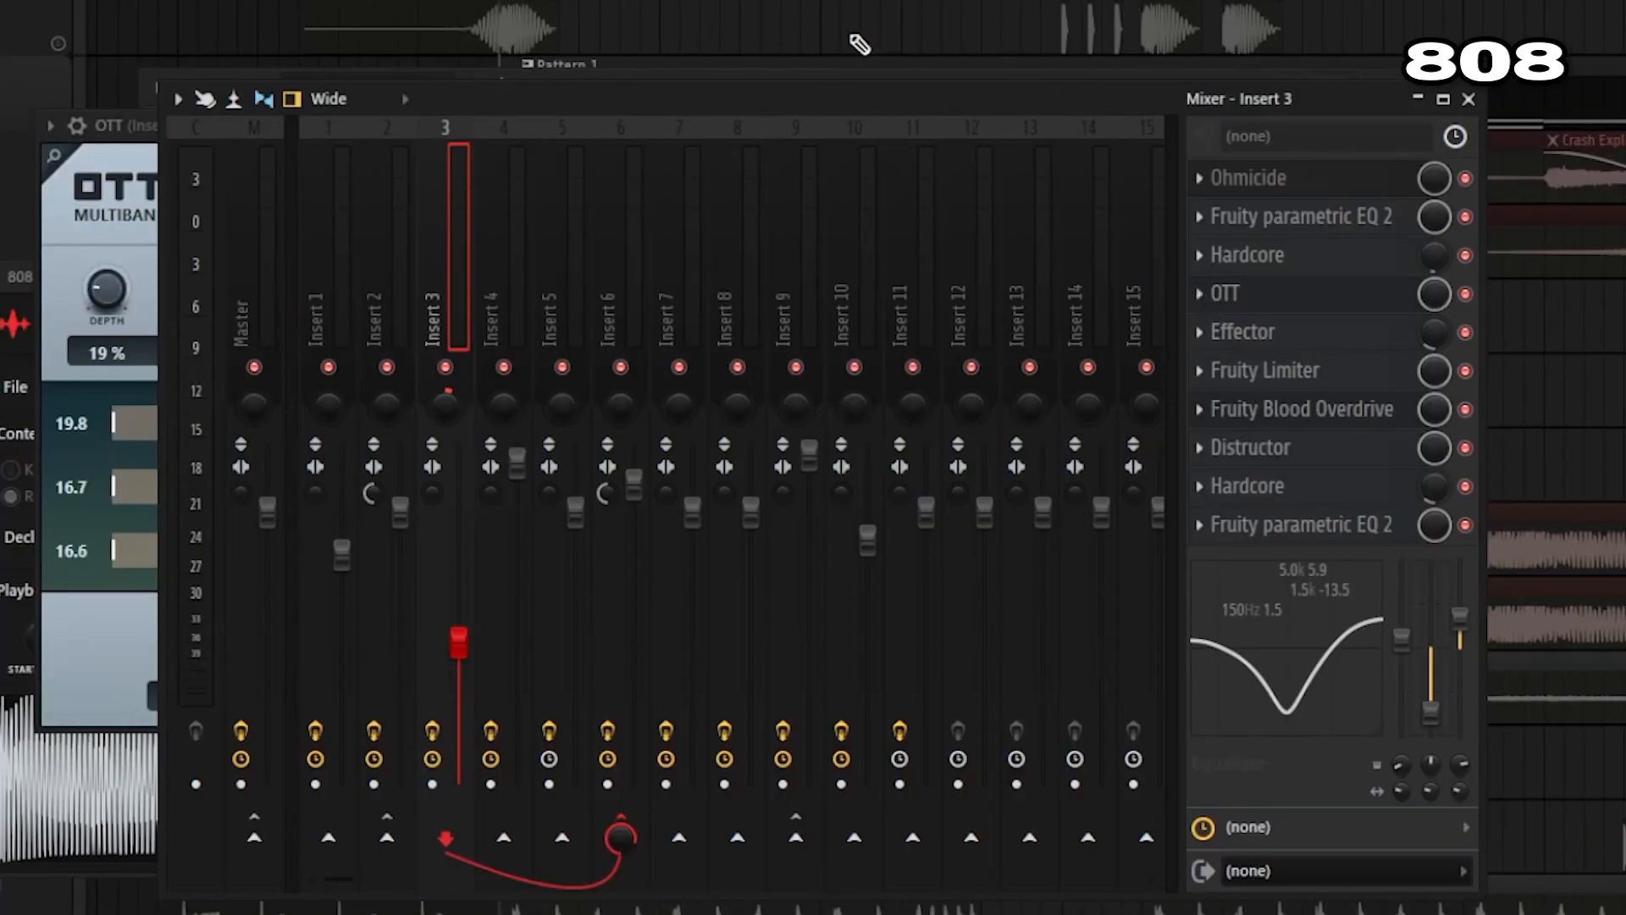
click(1274, 329)
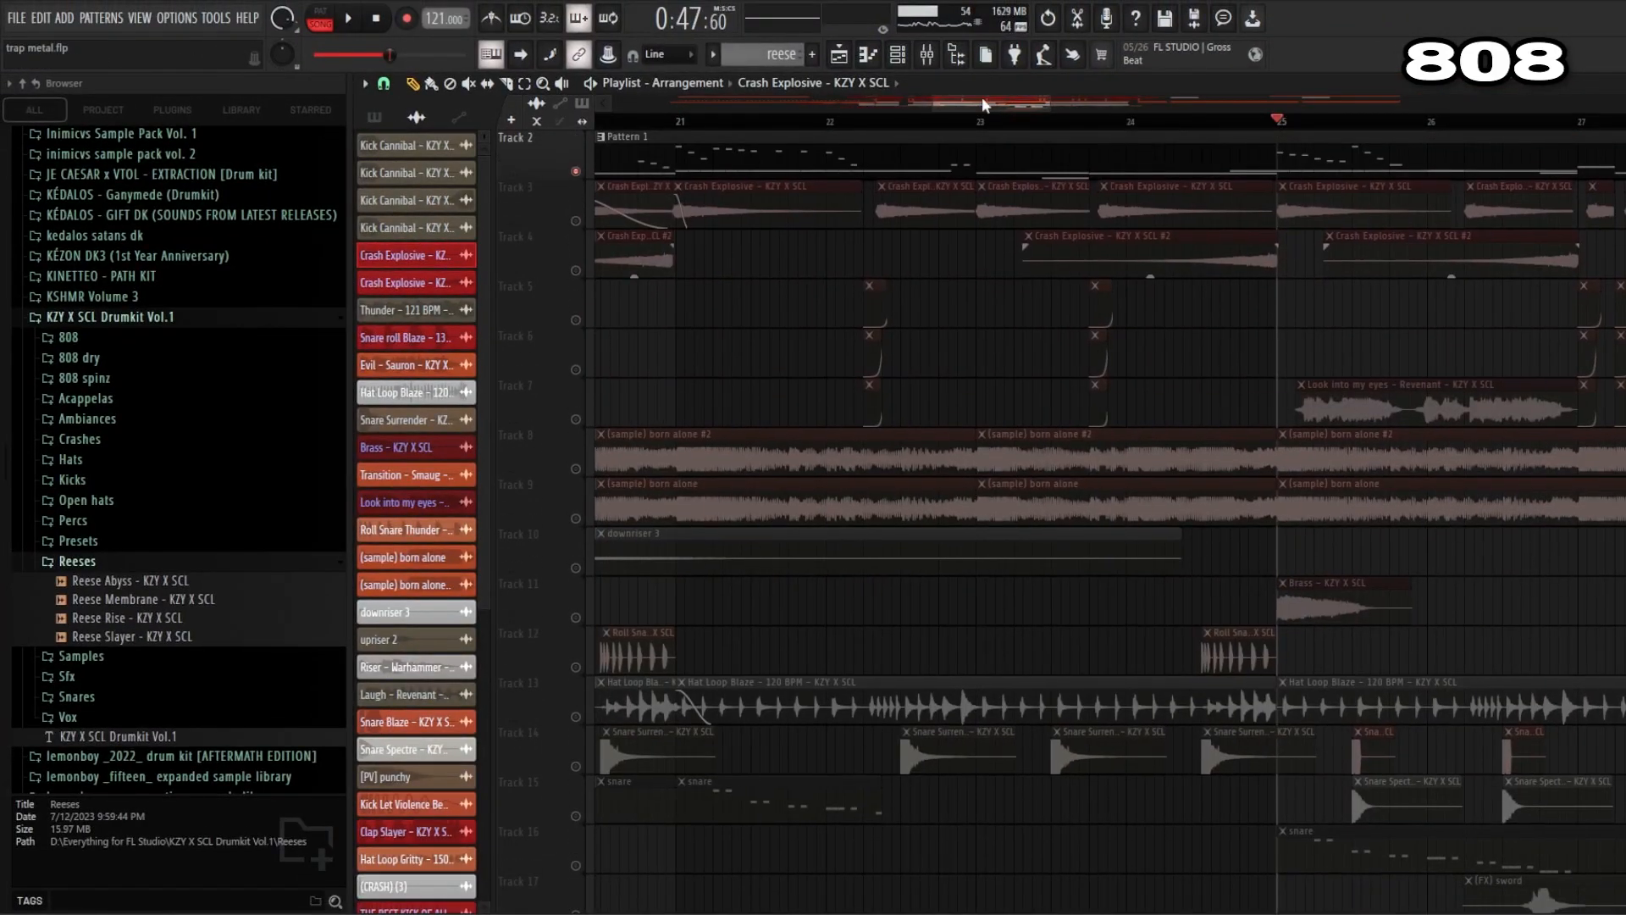
Play the arrangement around bar 25 and examine the Effector Param X, Param Y and Mix level automation clips on Tracks 18 to 20
scroll(1060, 366, up, 1)
mouse_move(983, 100)
mouse_down()
mouse_move(1019, 104)
mouse_move(1004, 104)
mouse_up()
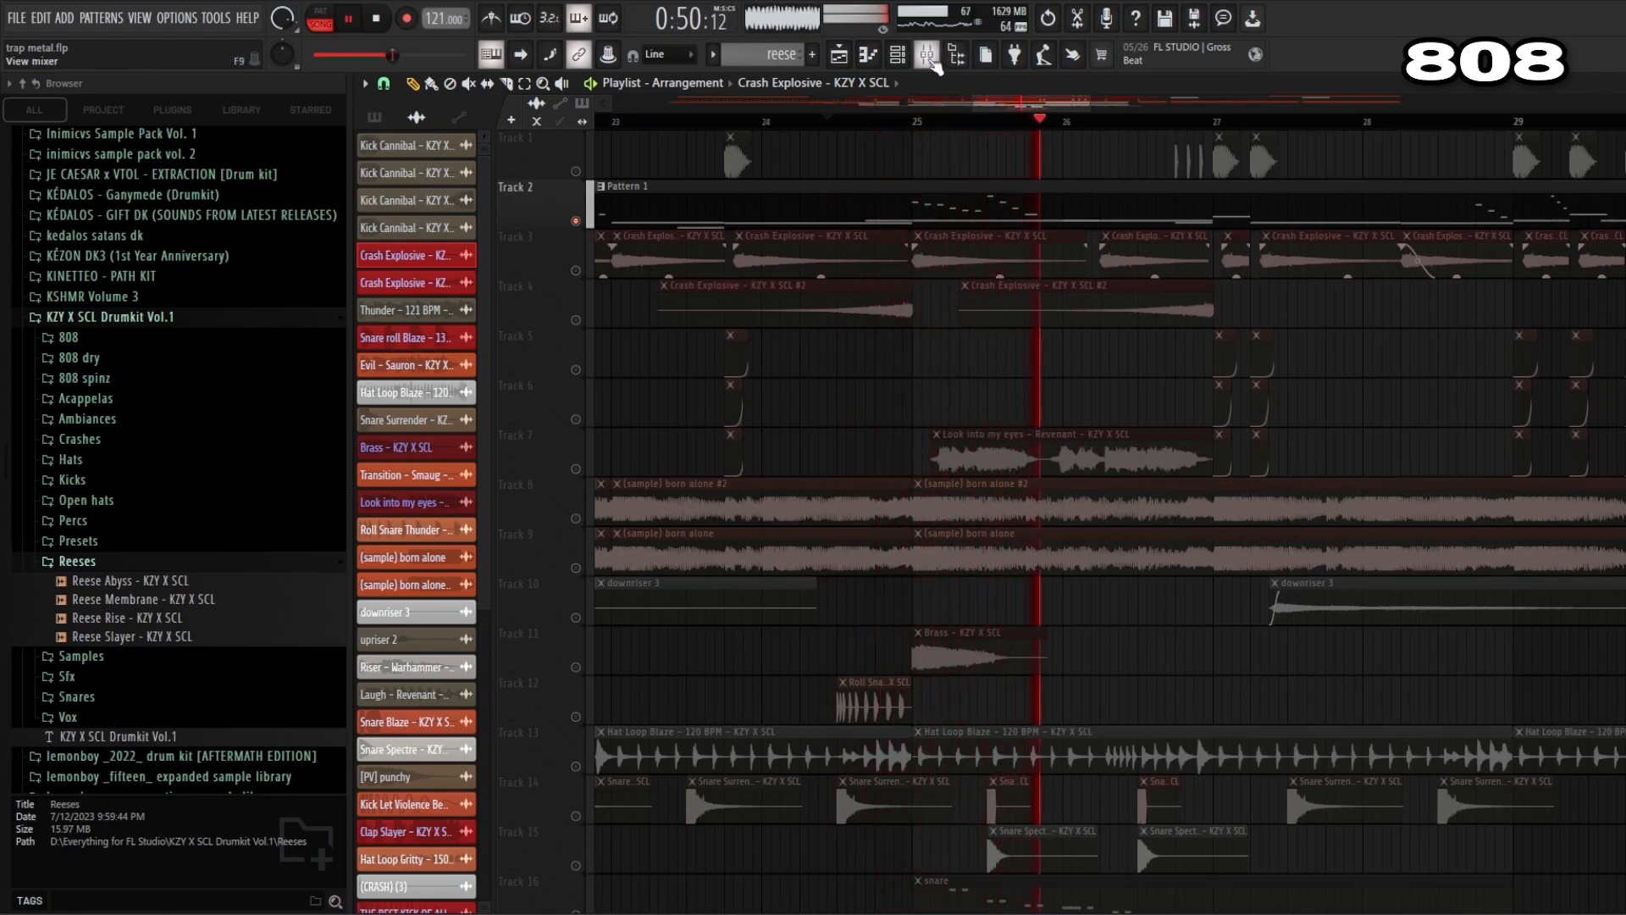
scroll(1103, 362, down, 9)
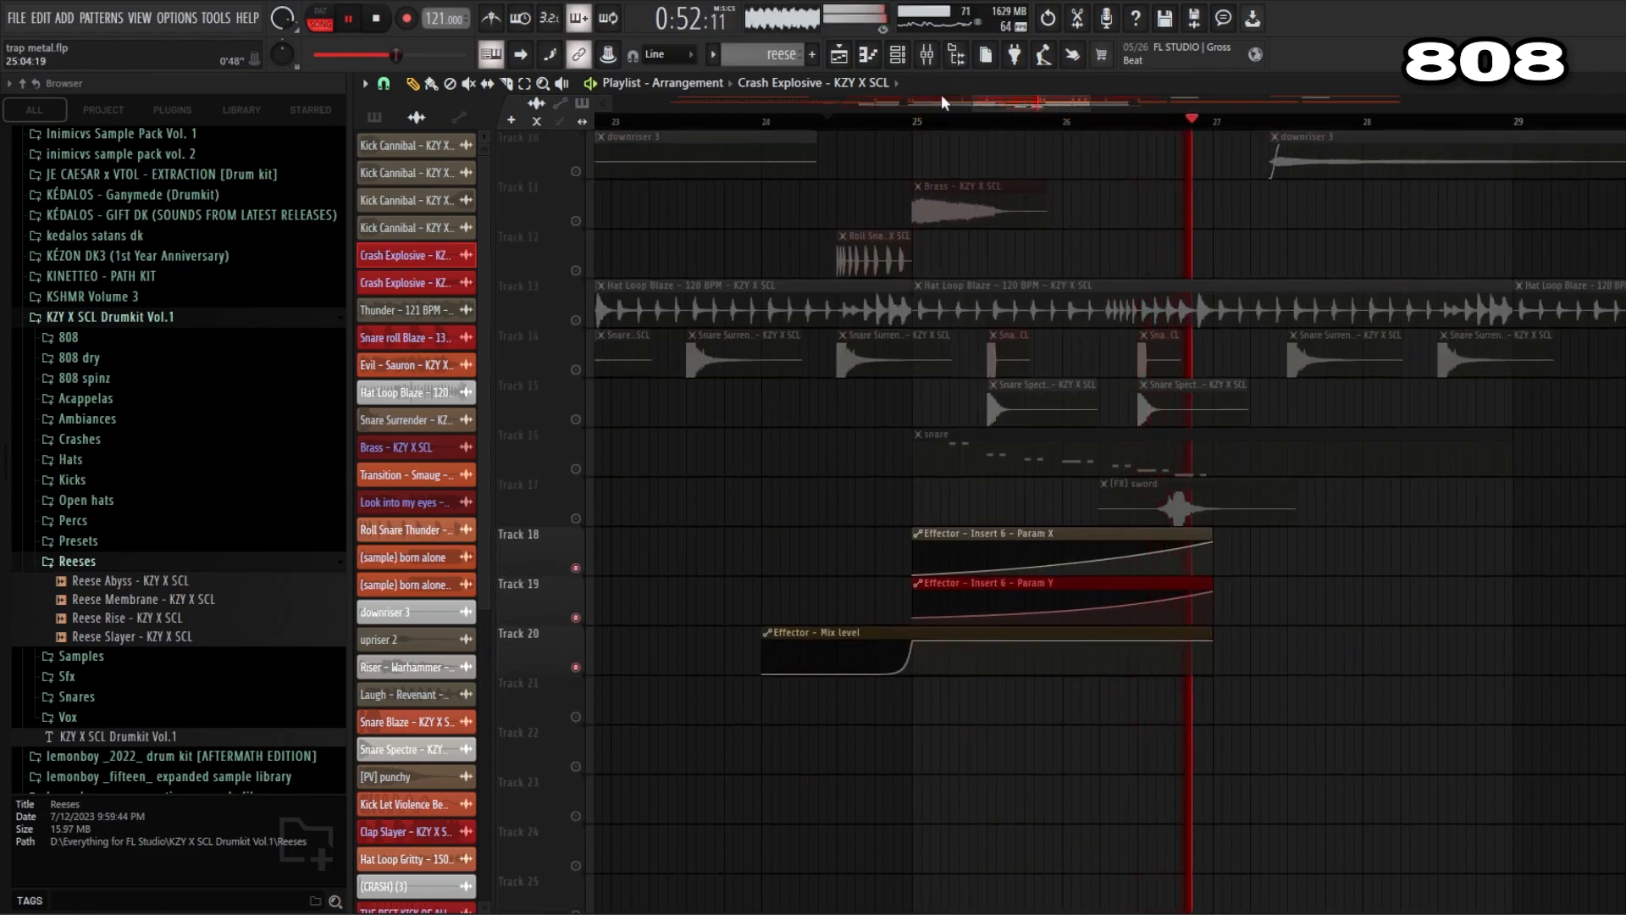
drag(968, 103, 1016, 104)
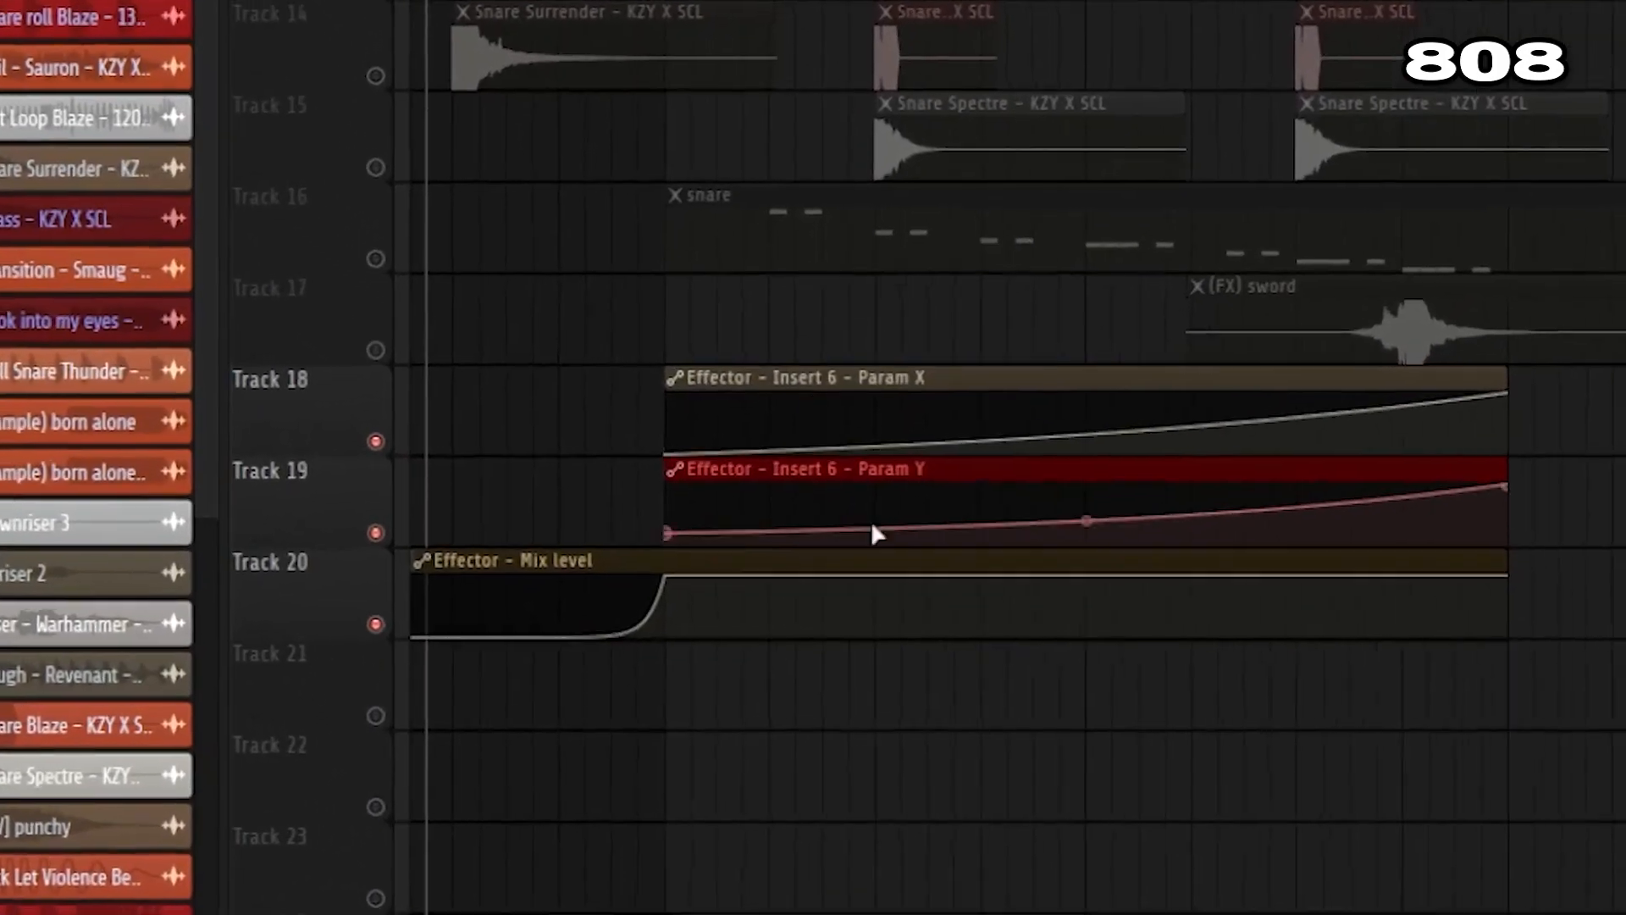
Select Insert 6 in the mixer and examine its Fruity parametric EQ 2 plugins
key(F9)
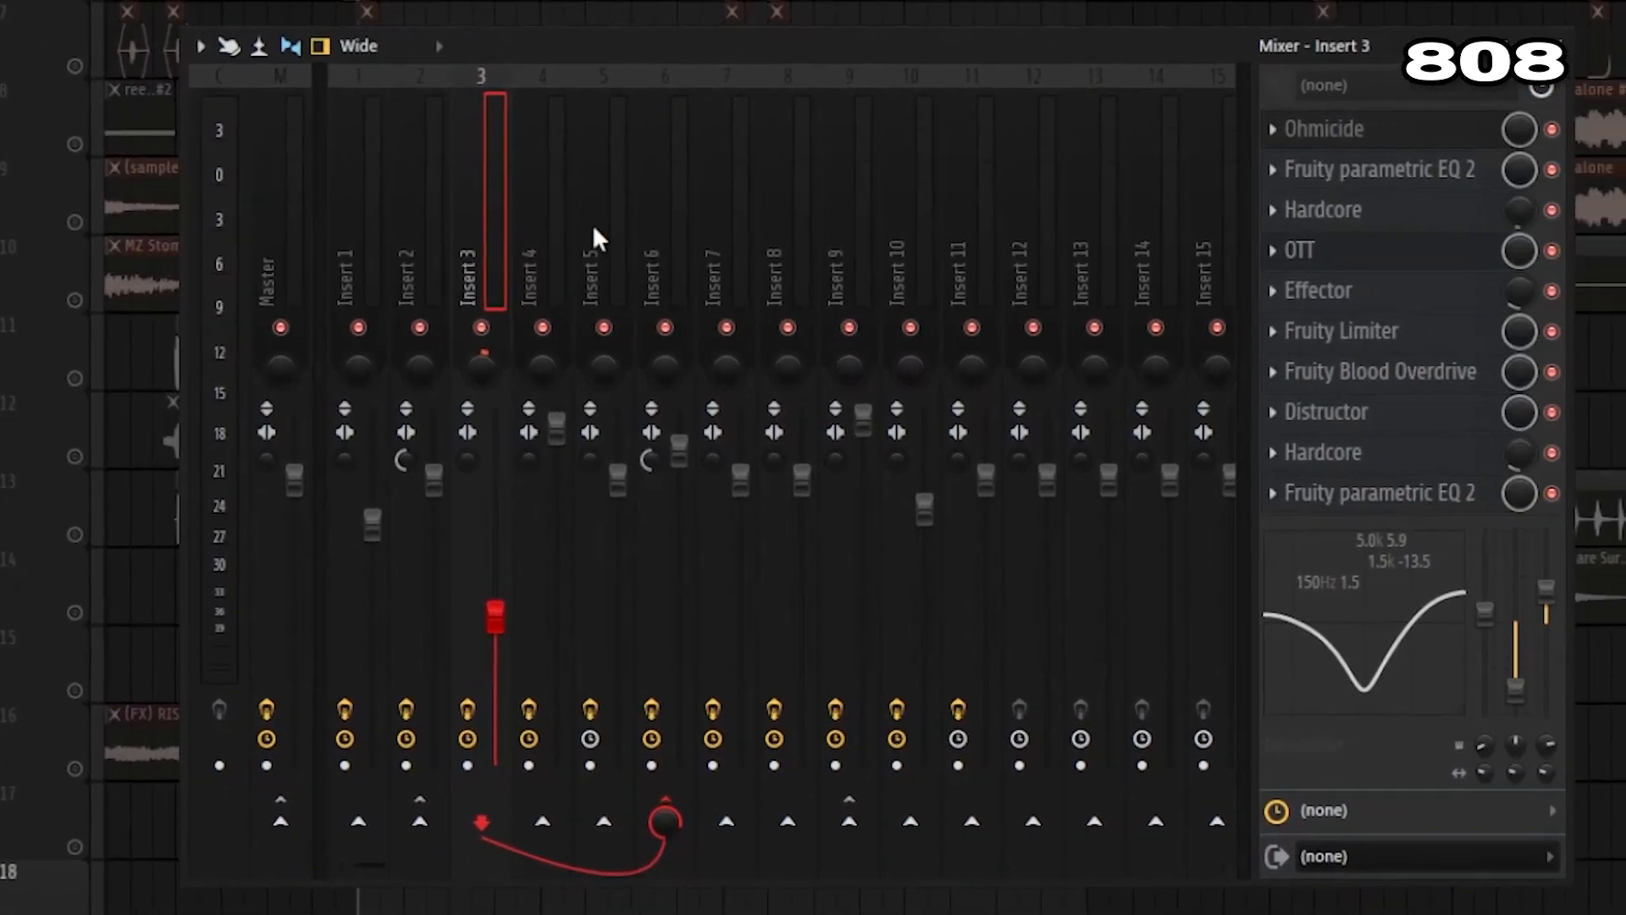
click(673, 222)
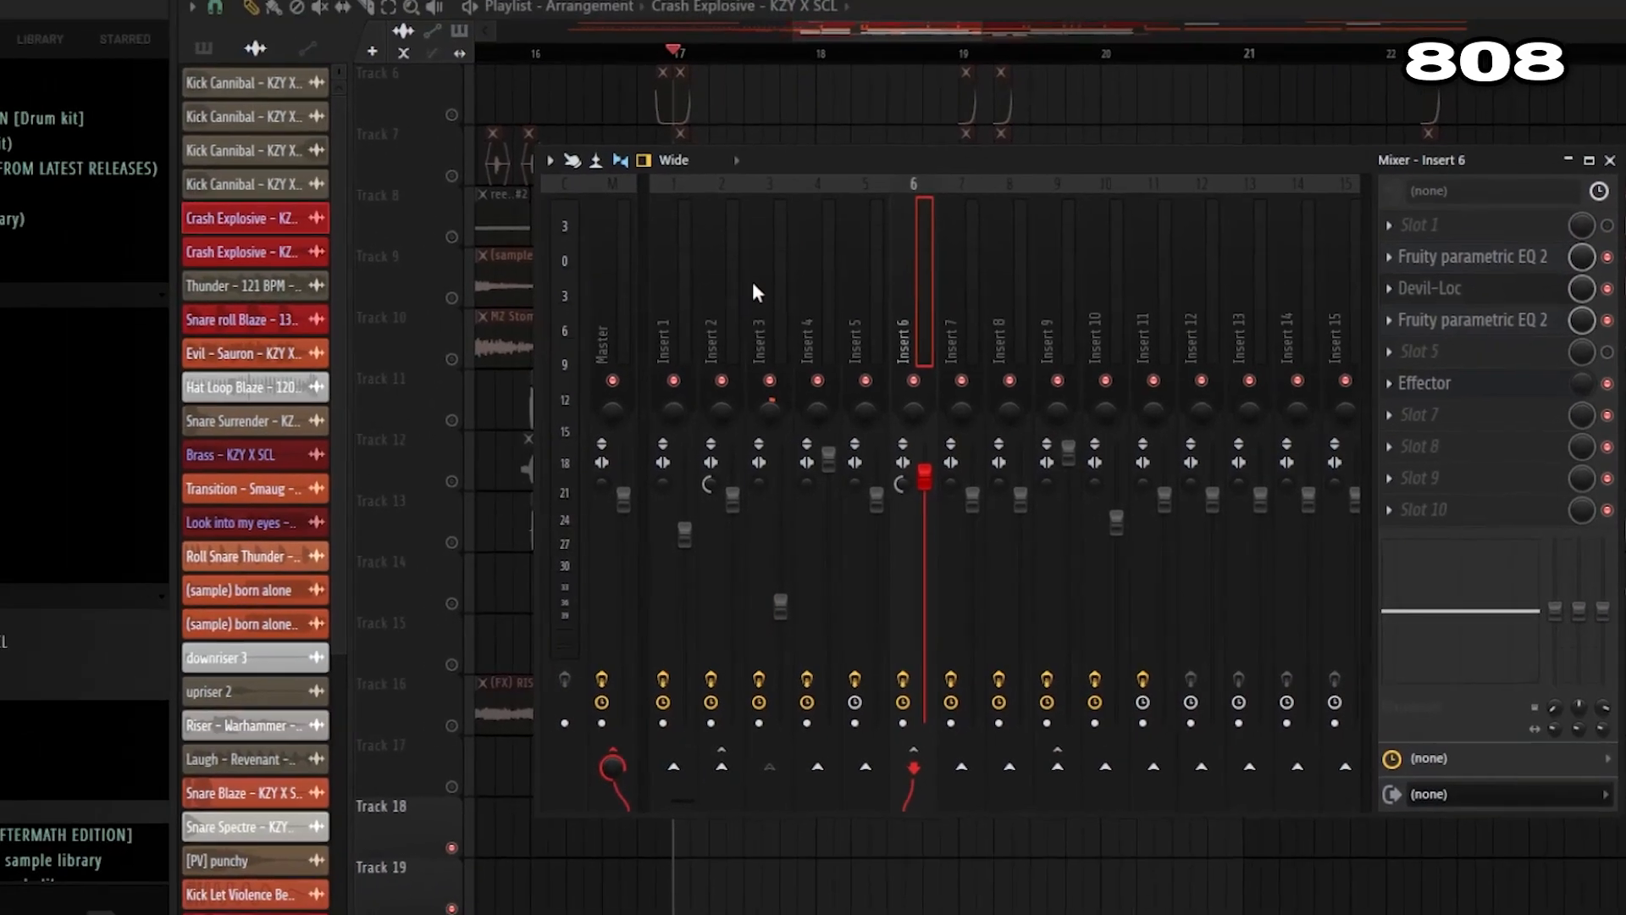
click(1365, 175)
click(1365, 174)
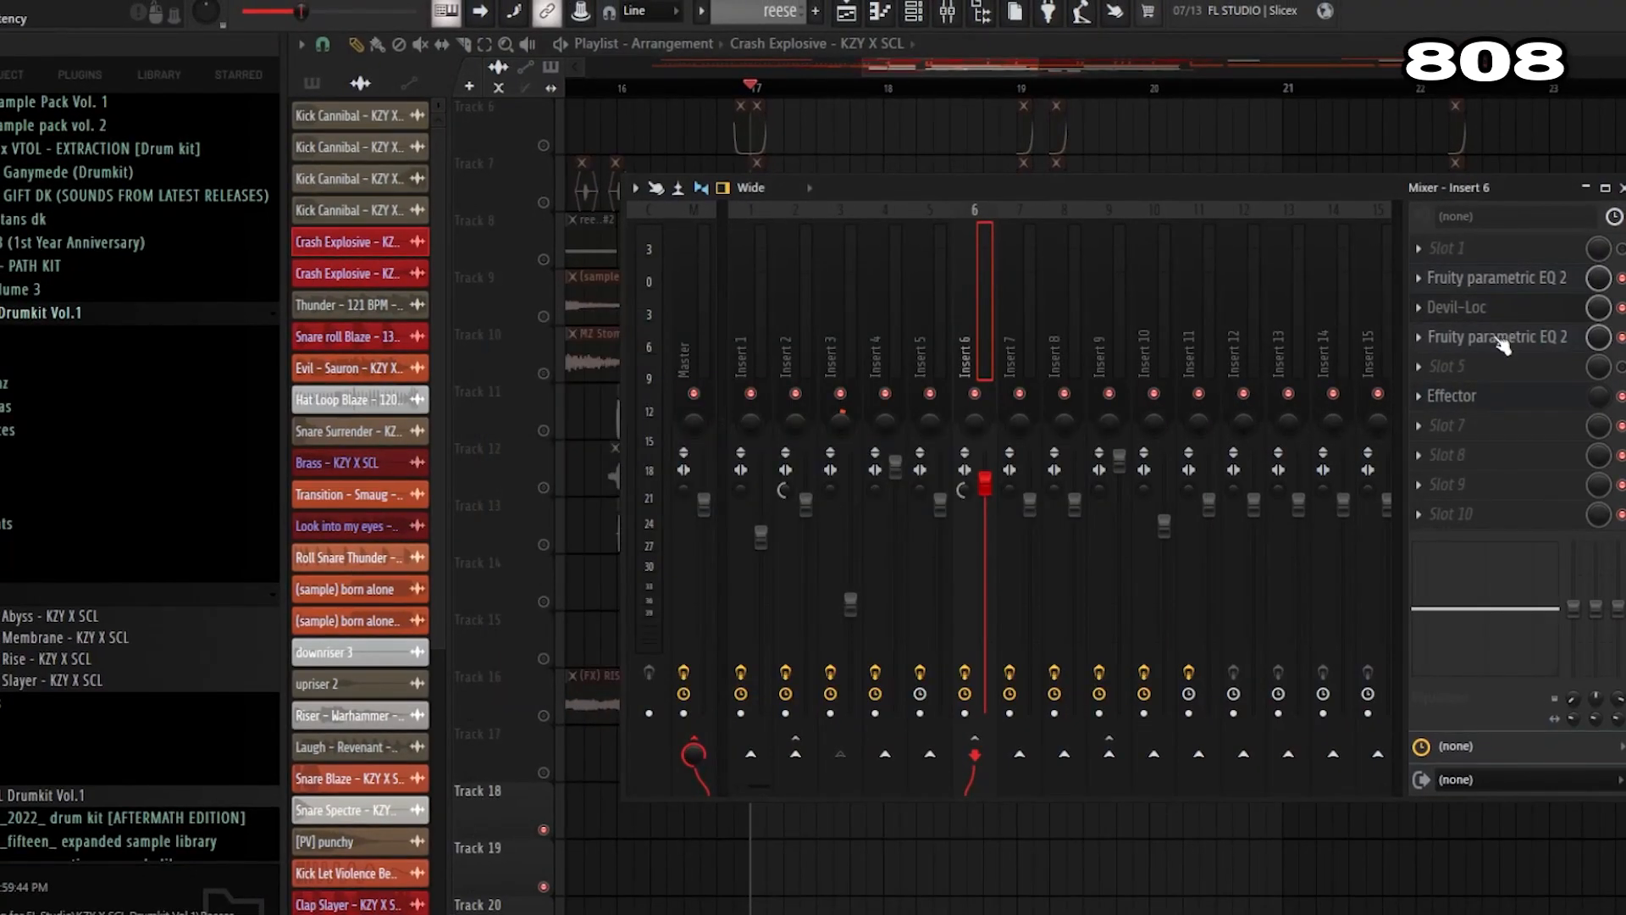
click(1377, 254)
click(1504, 339)
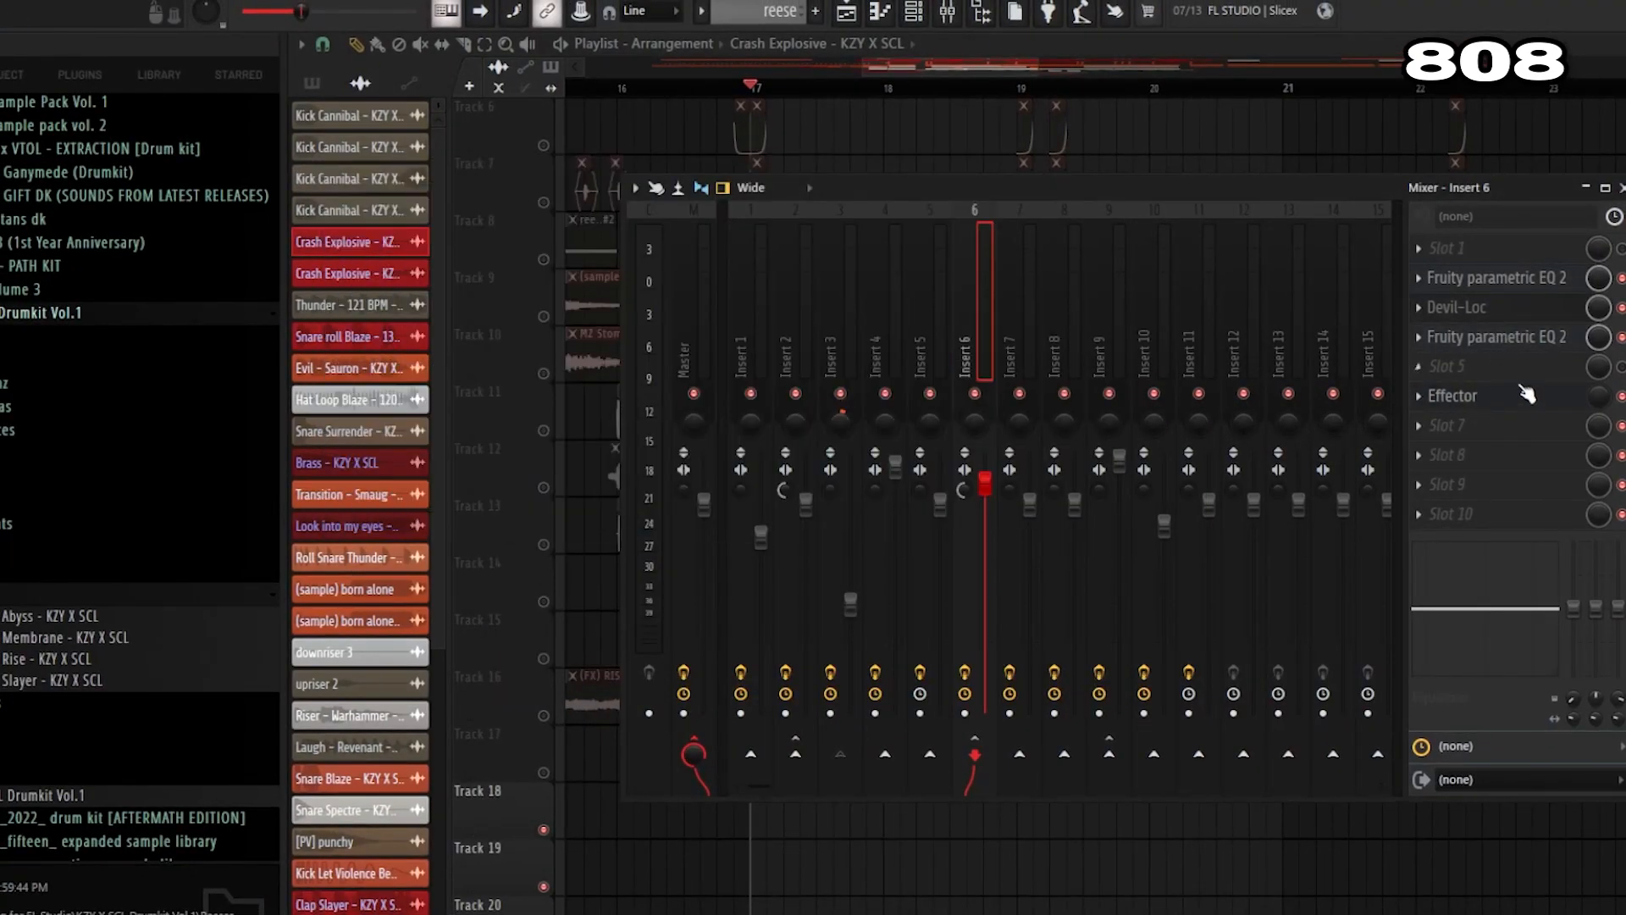
Open Devil-Loc on Insert 6, check its preset list for SoulSucker, and close the plugin
click(1508, 310)
drag(463, 129, 956, 217)
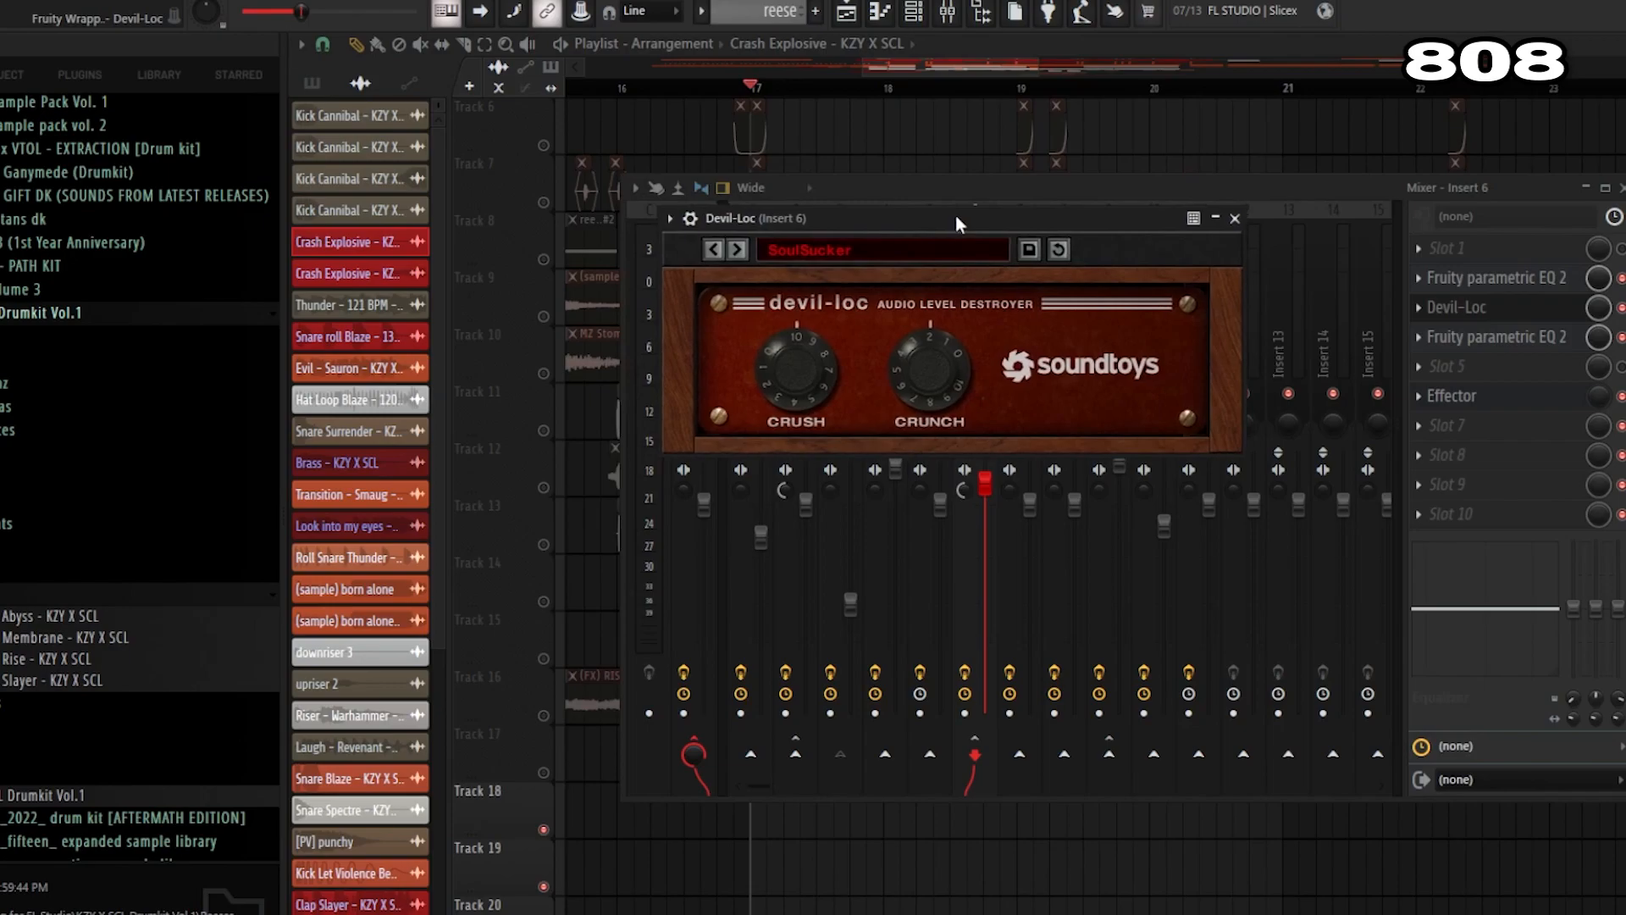
click(859, 246)
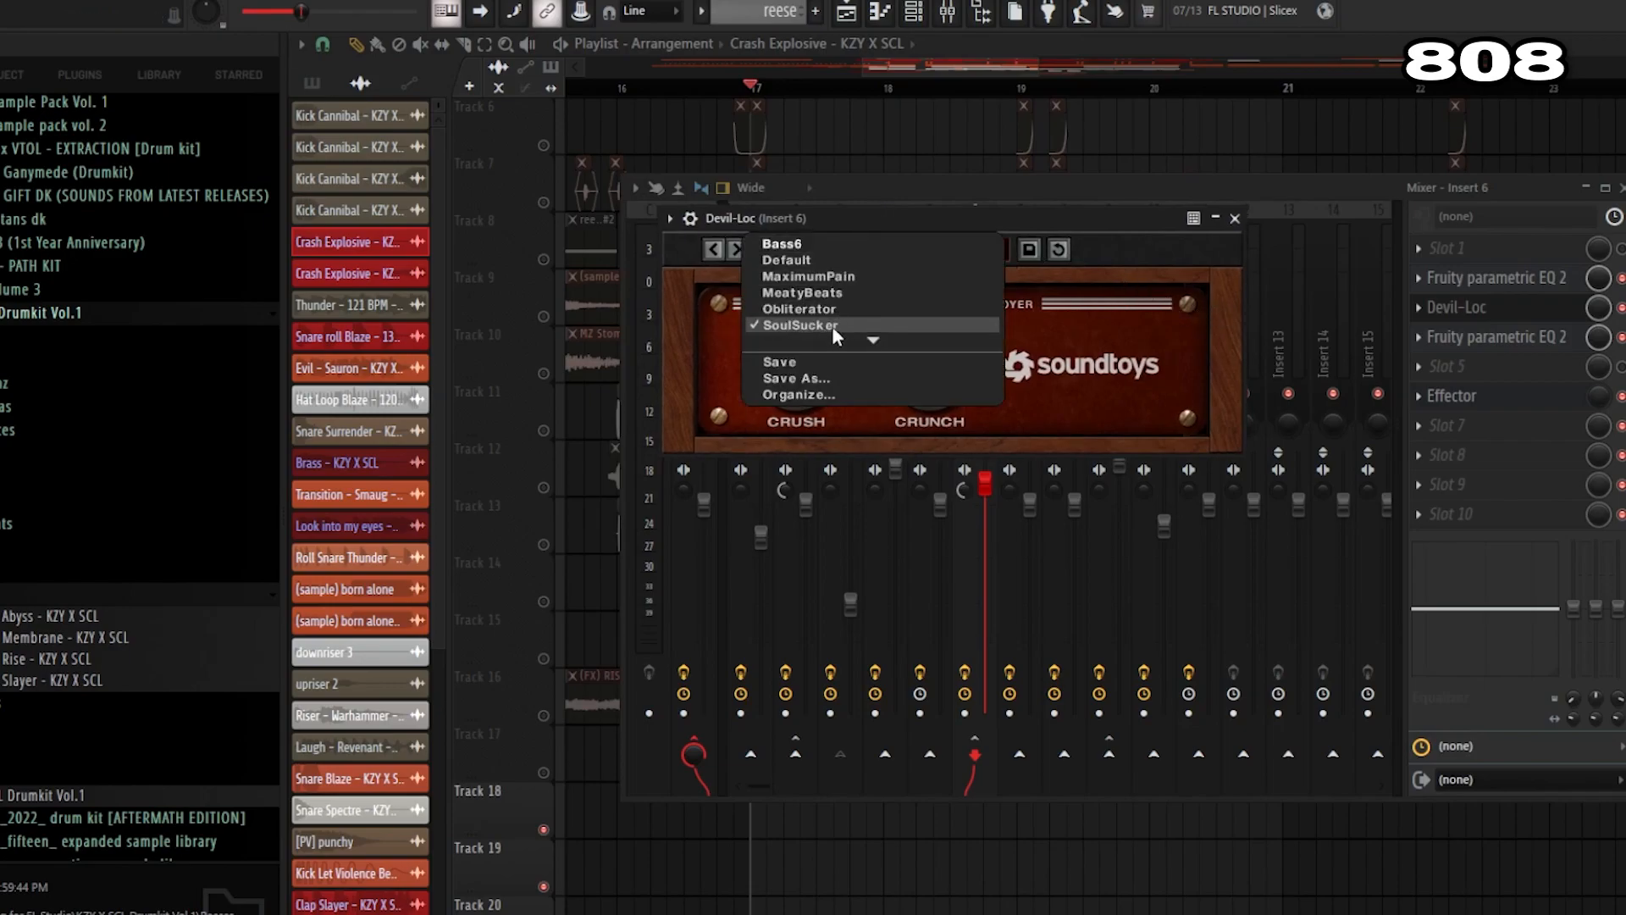
click(1235, 218)
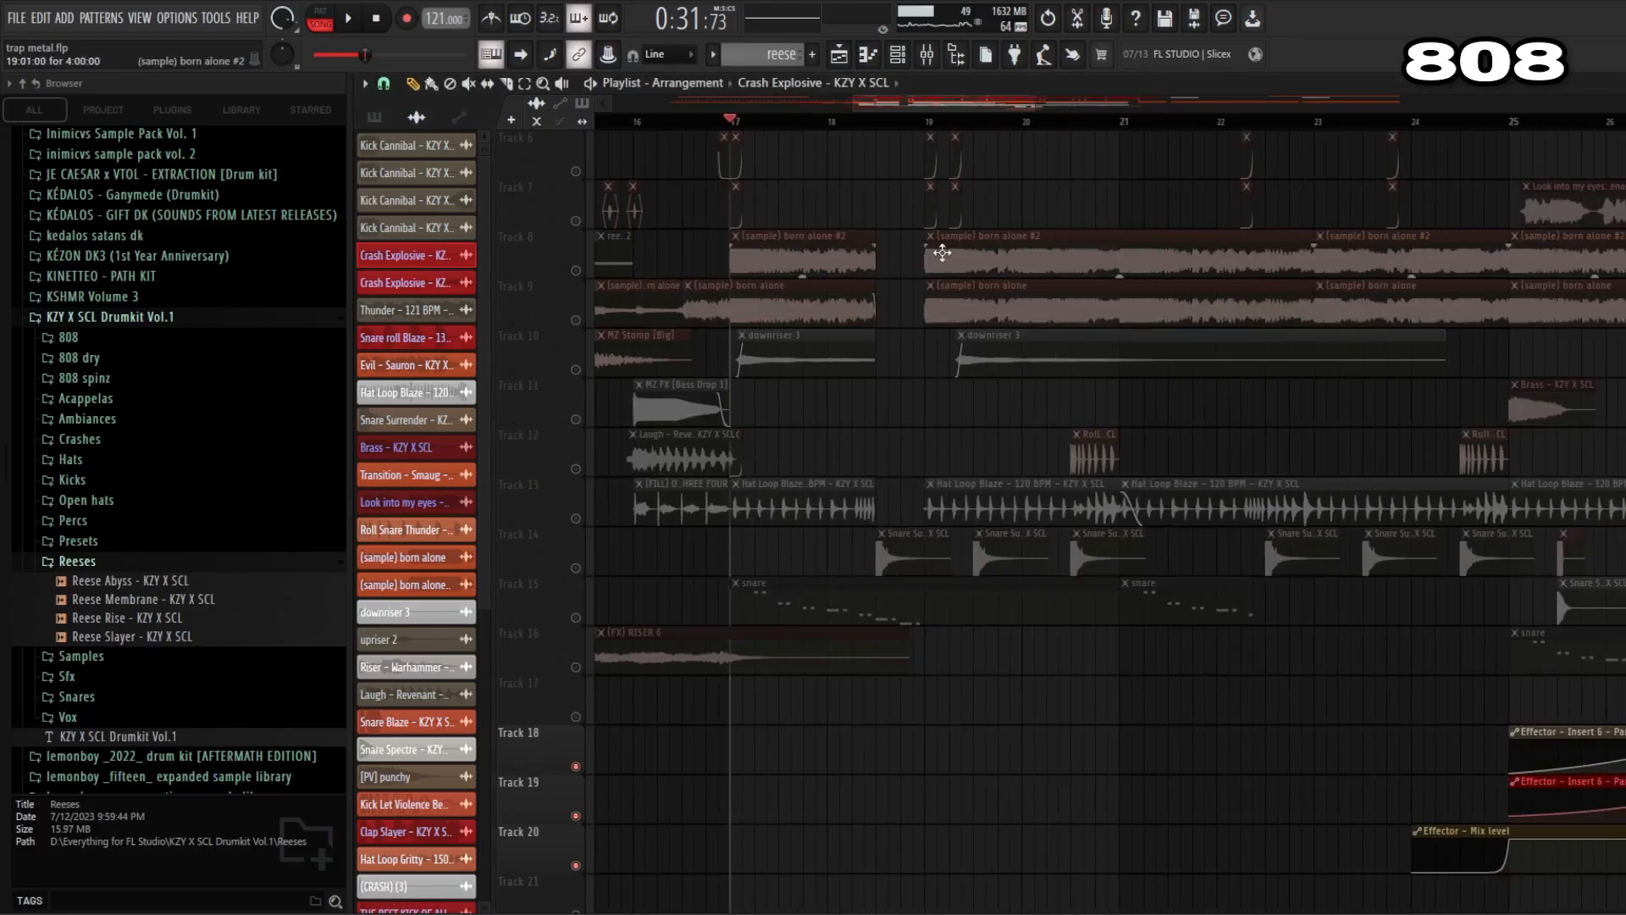
Show Pattern 1's 808 (sky) notes in a maximized piano roll
scroll(805, 407, up, 5)
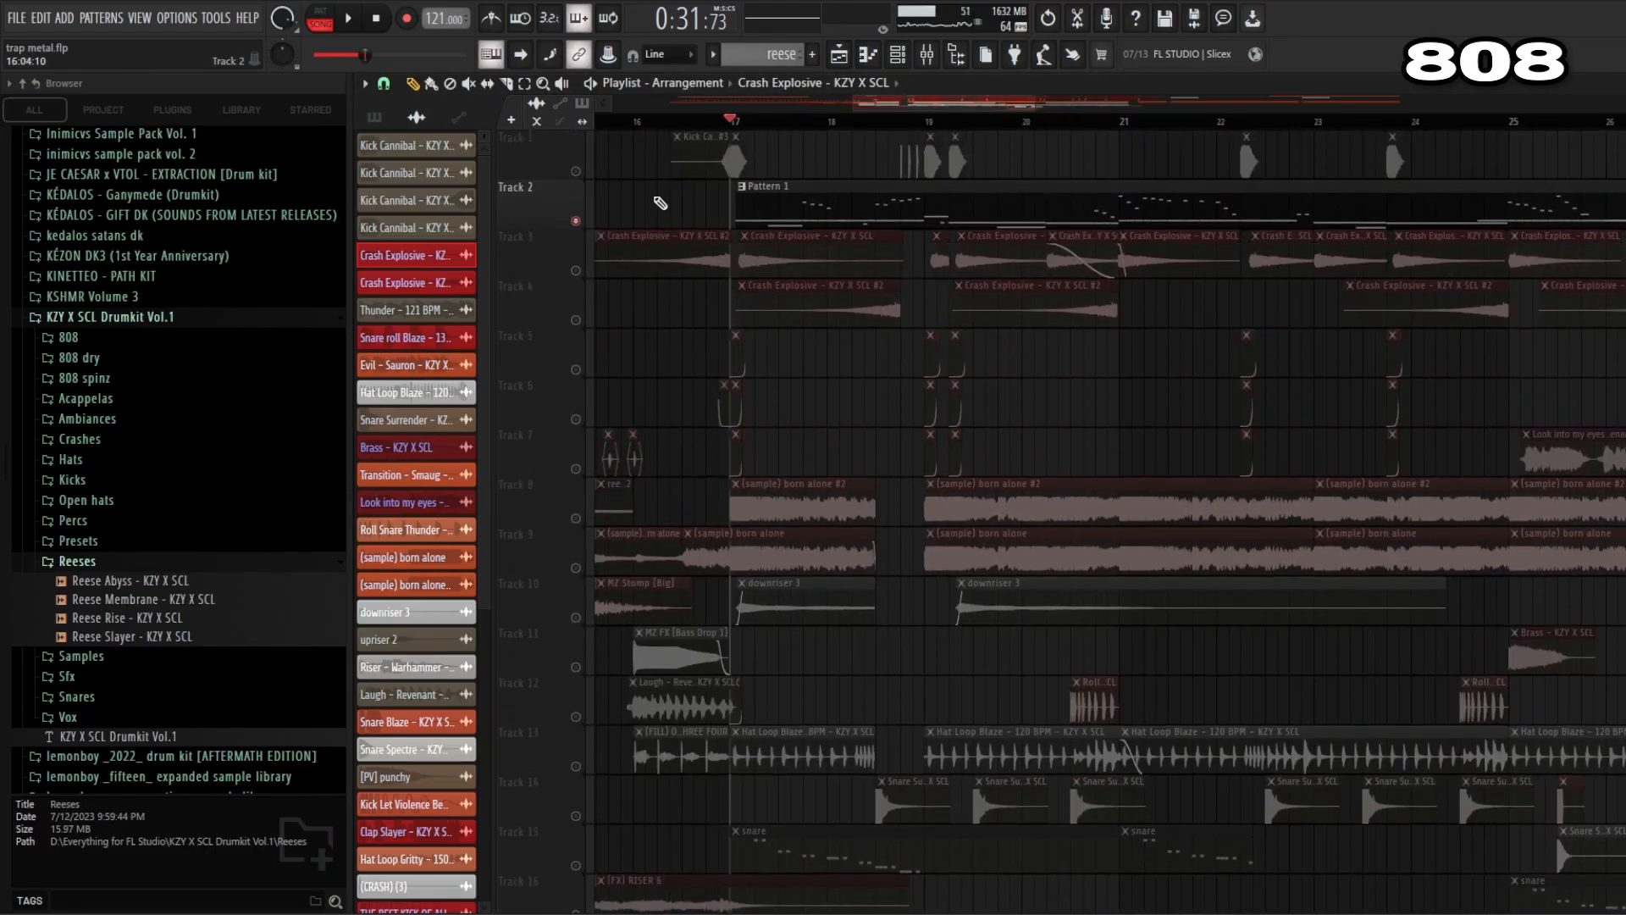
click(927, 54)
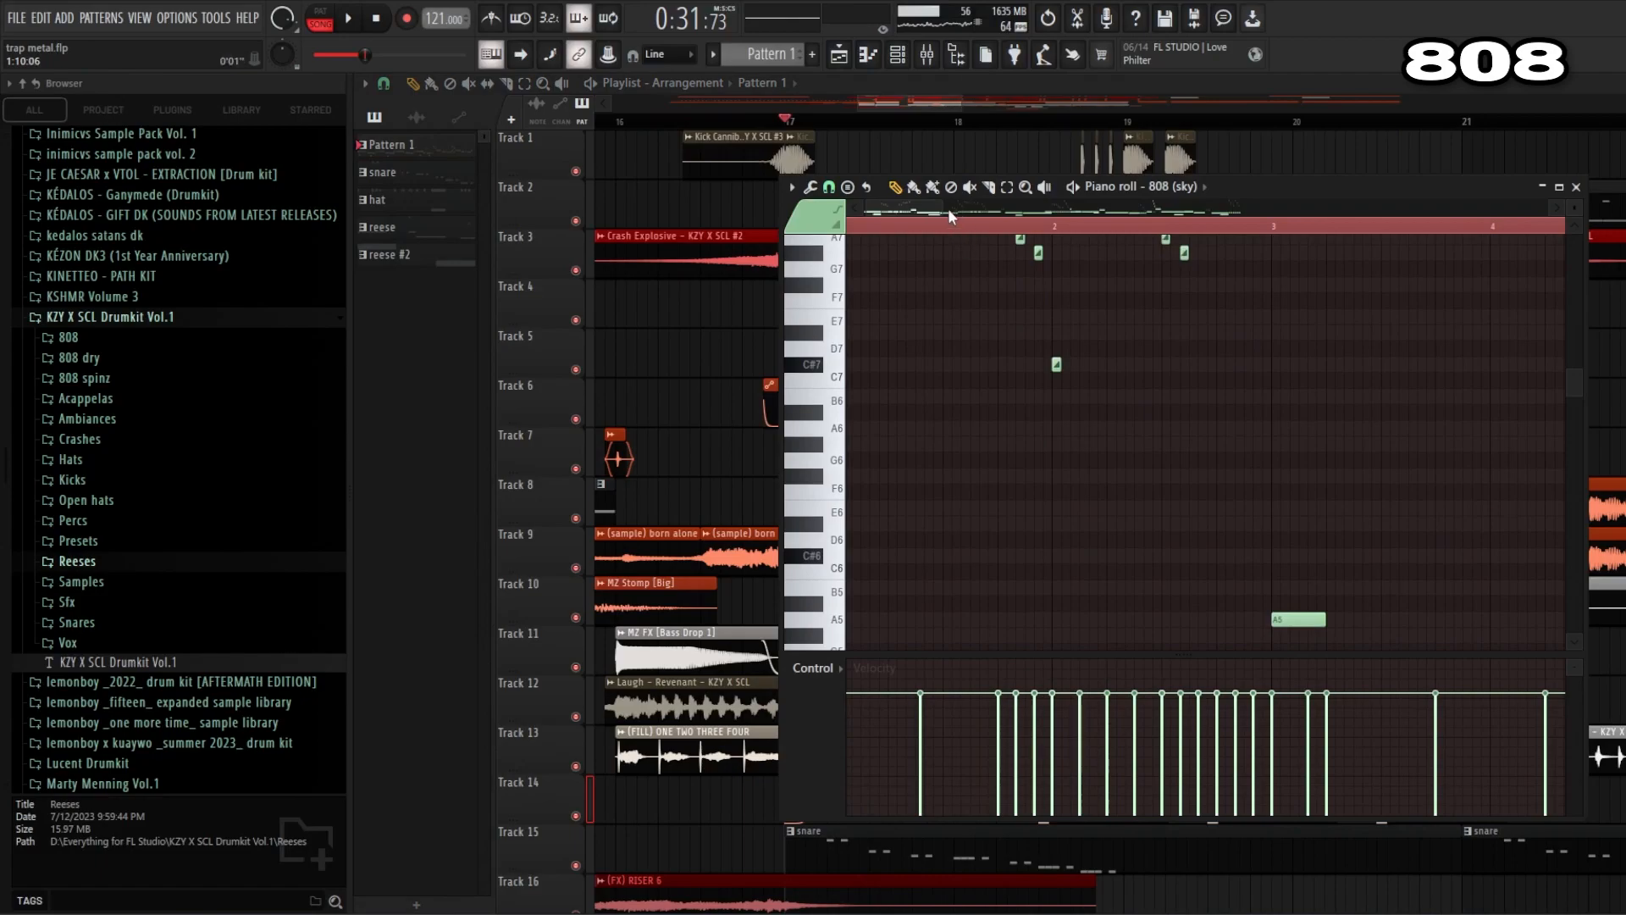
click(1559, 186)
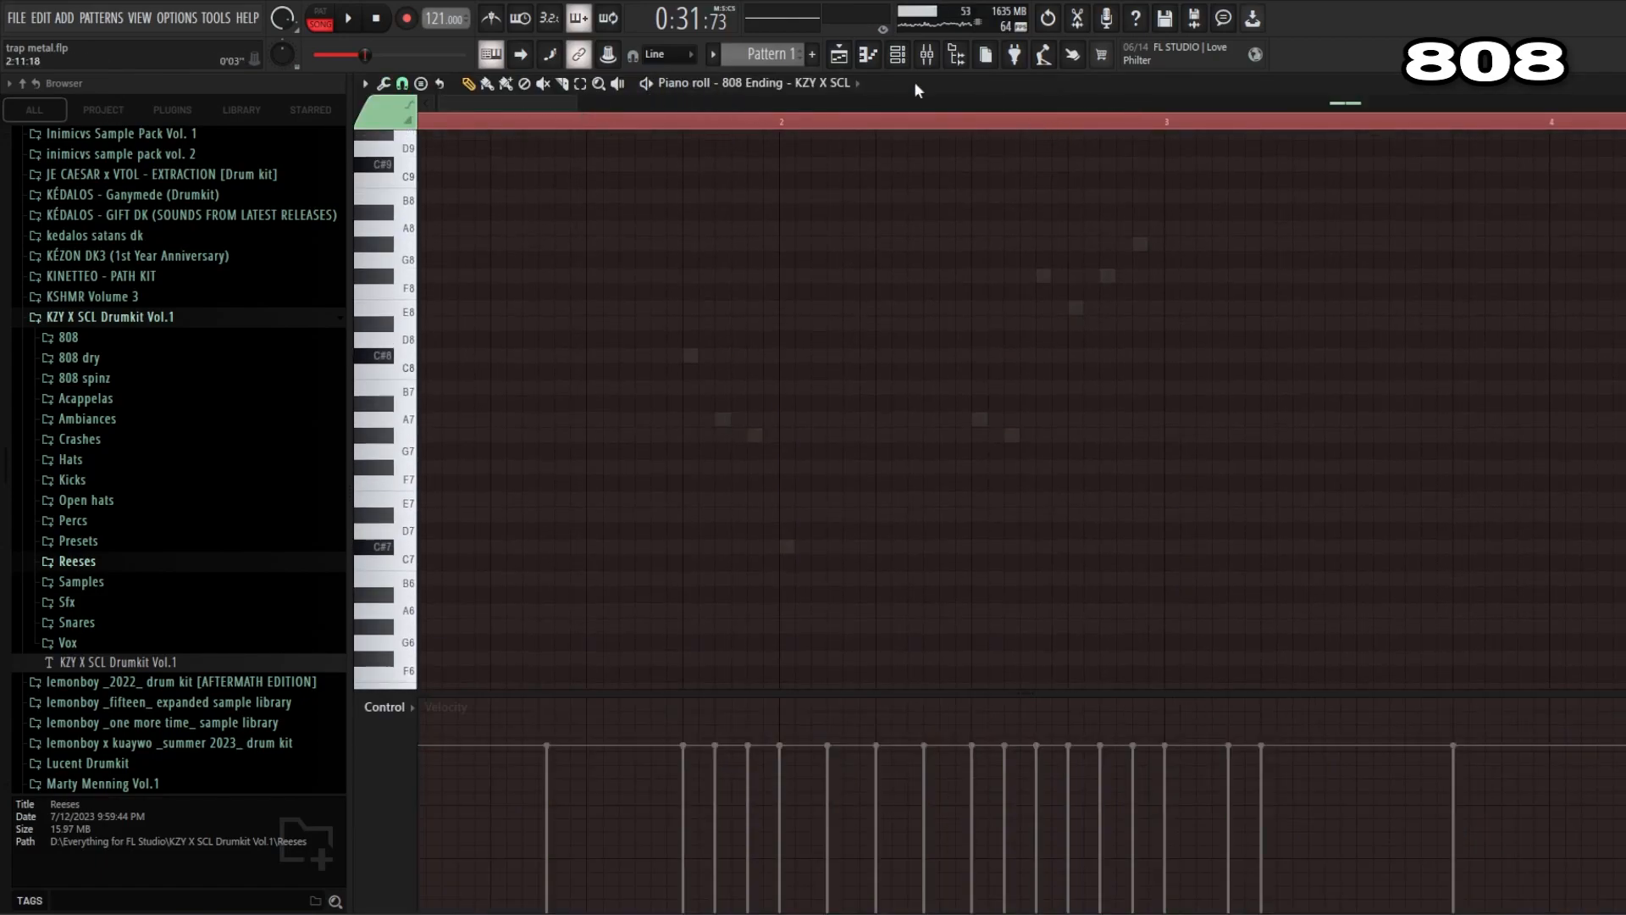
scroll(819, 82, up, 1)
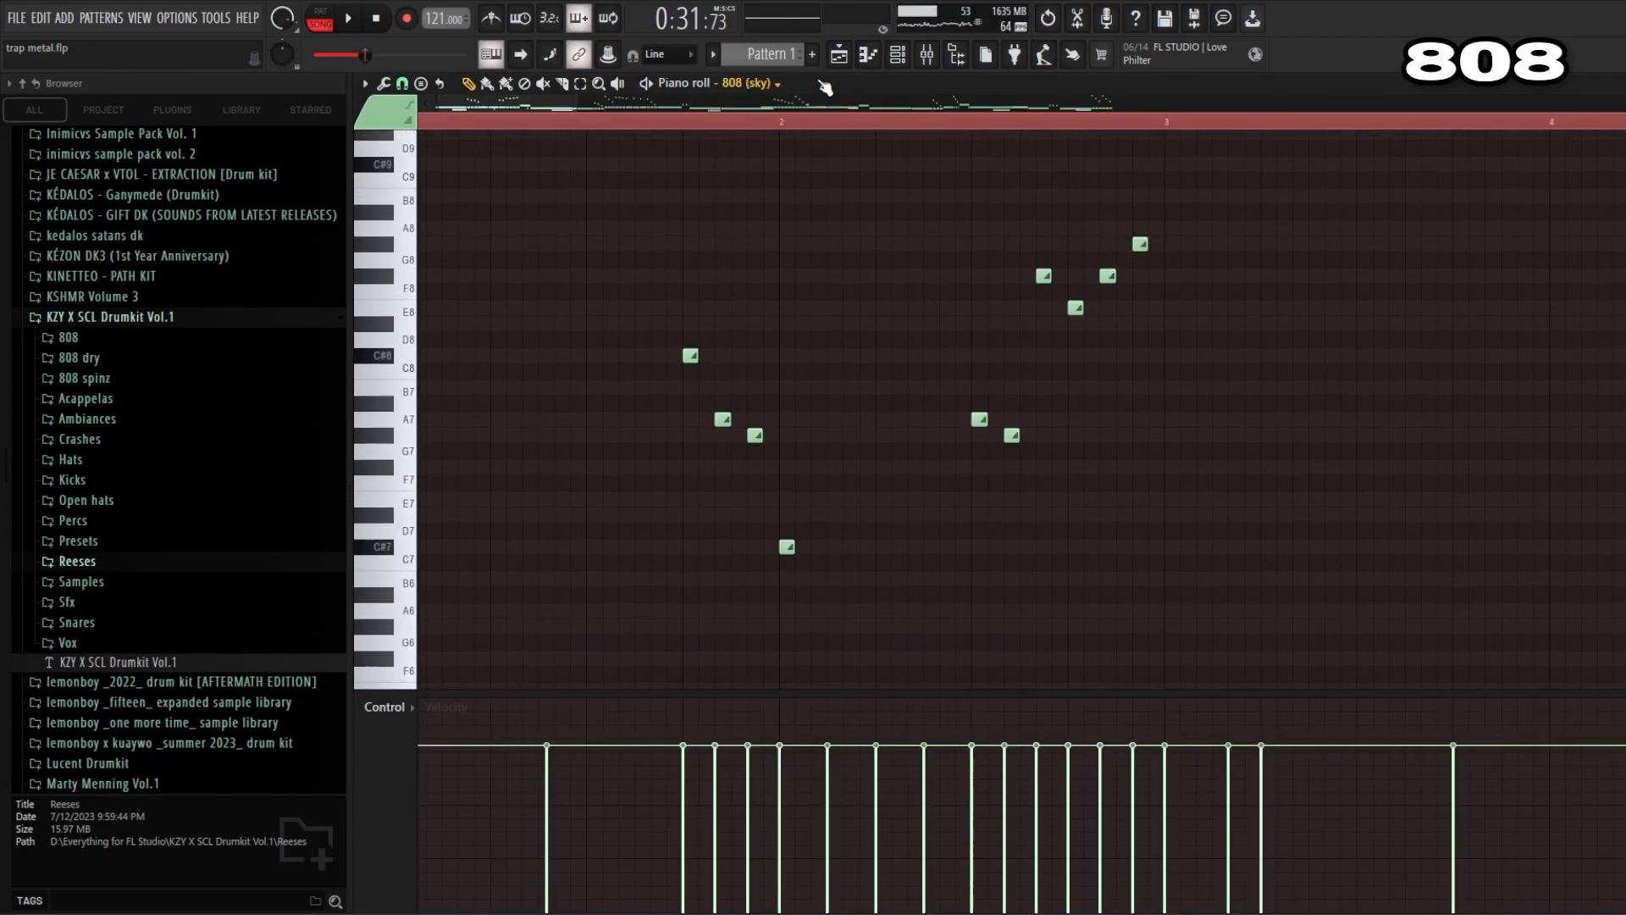
drag(584, 109, 1616, 114)
Examine the low 808 (sky) bass notes and the short high slide notes in the opening bars of Pattern 1
scroll(853, 250, down, 7)
scroll(1112, 229, up, 3)
scroll(900, 366, up, 10)
scroll(897, 369, down, 10)
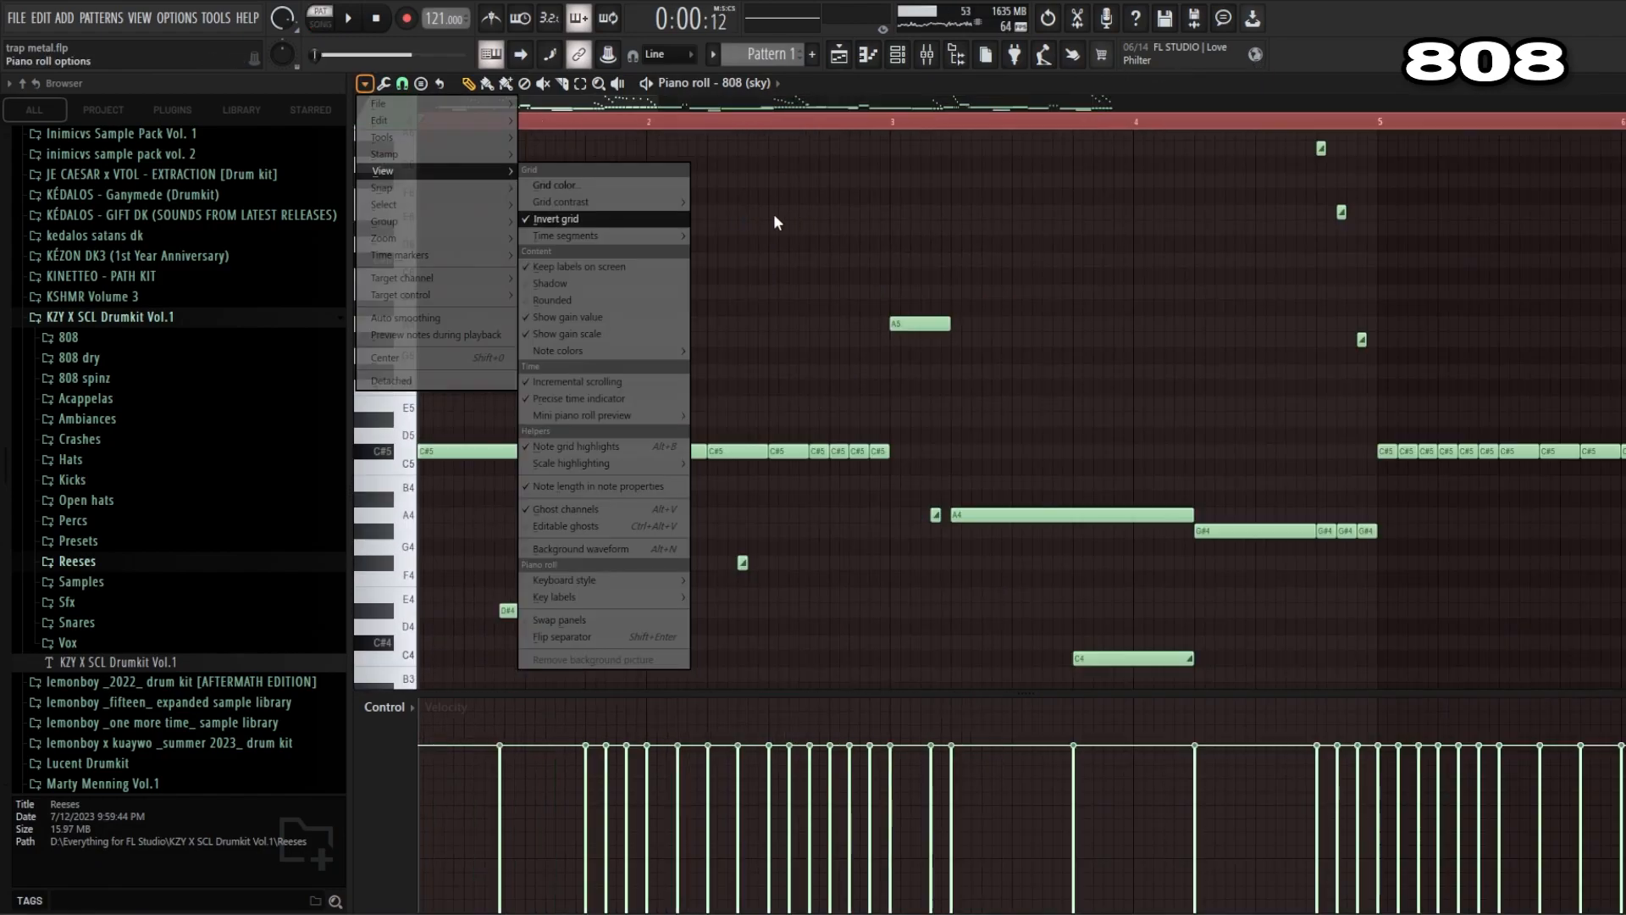
click(603, 104)
drag(658, 103, 569, 103)
scroll(708, 320, down, 3)
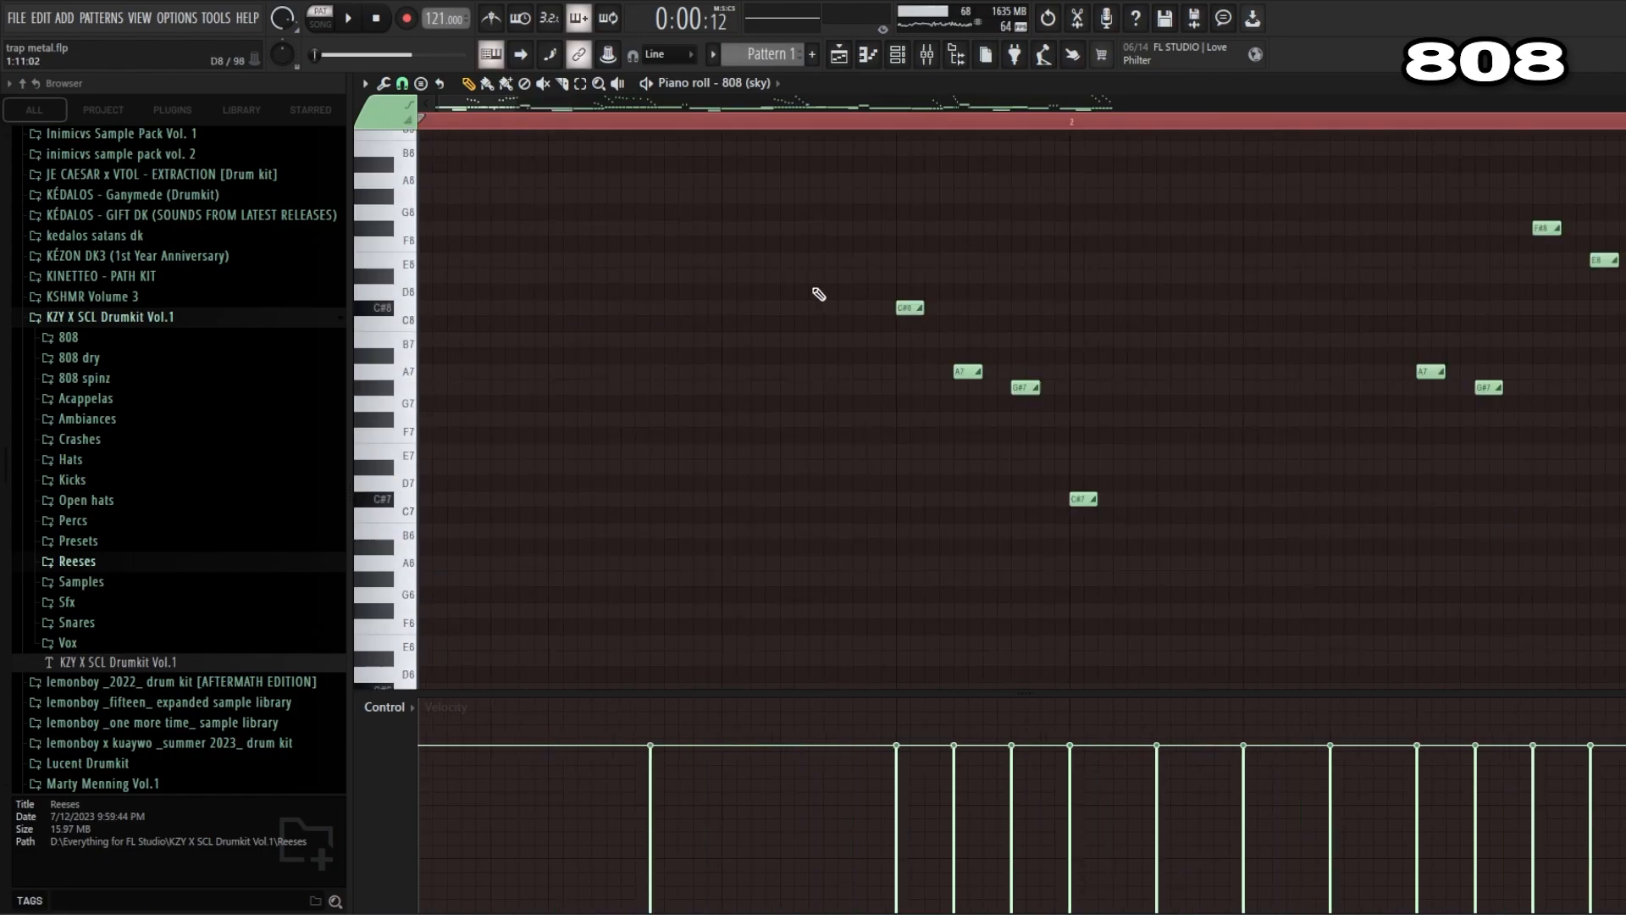
drag(439, 103, 491, 110)
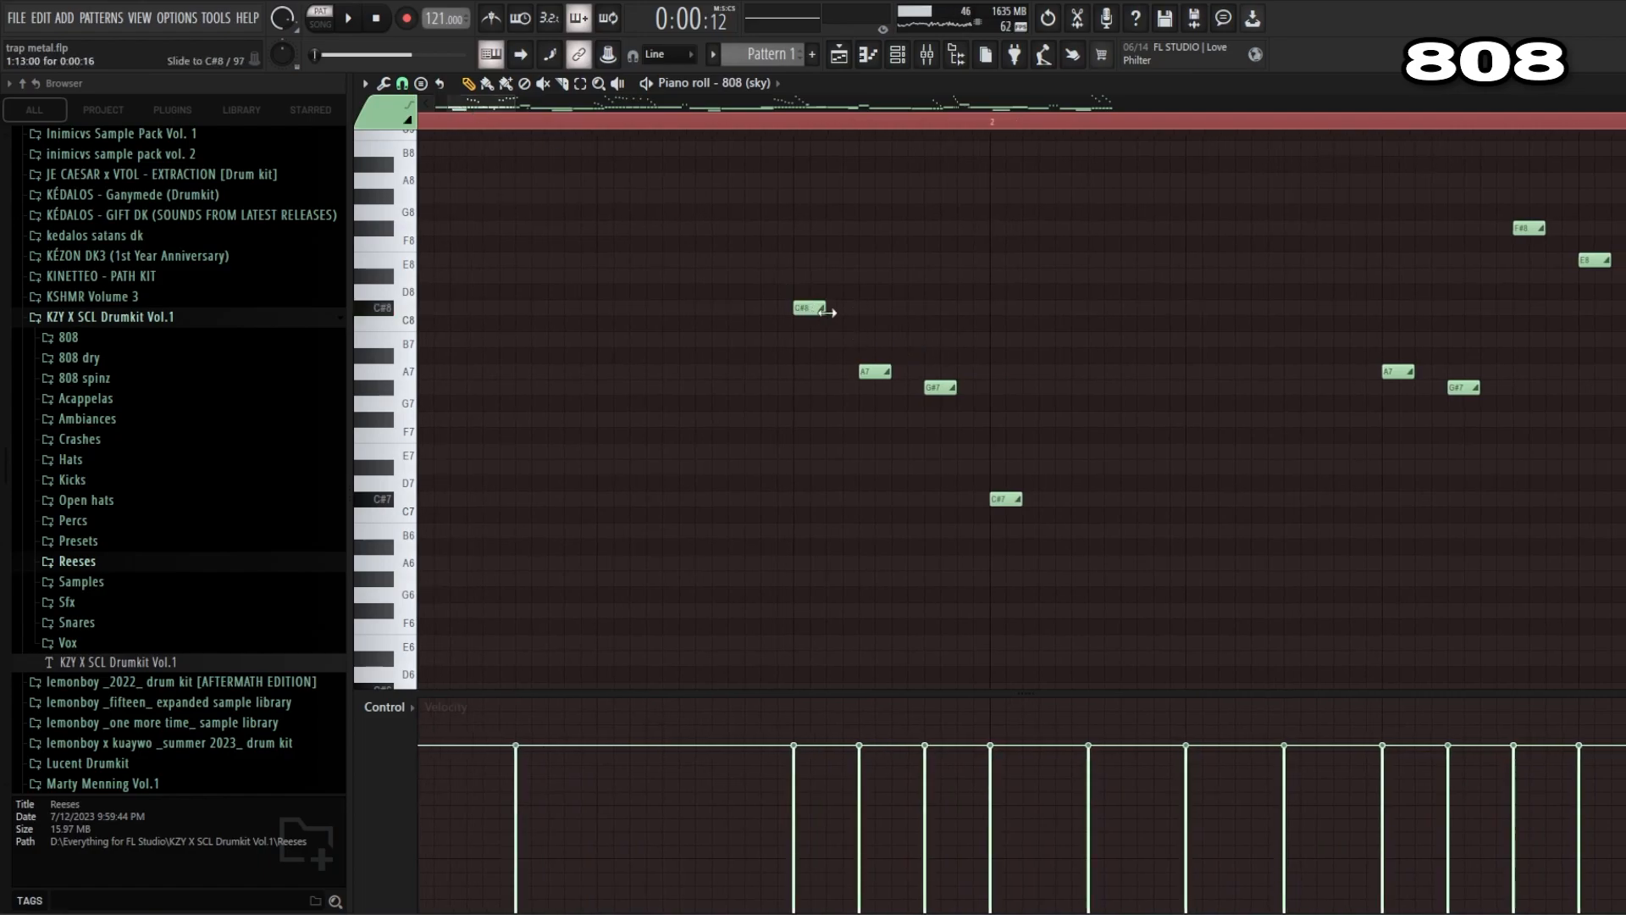
click(402, 84)
click(426, 216)
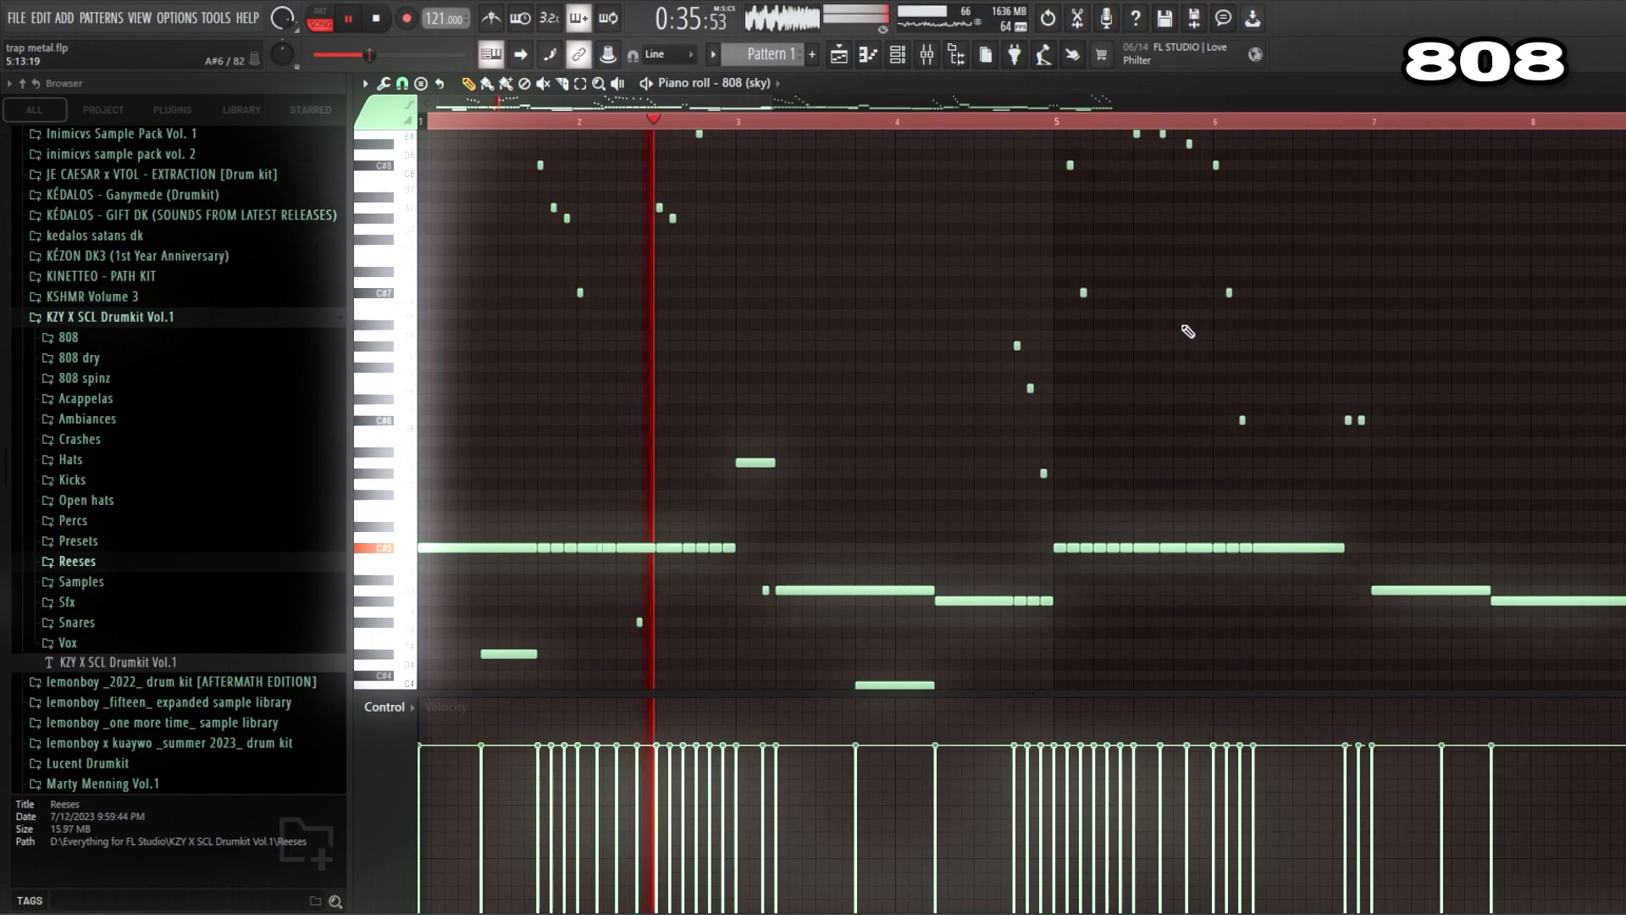
Follow the 808 (sky) notes and slides in the piano roll during playback, through to the end of Pattern 1
scroll(1188, 332, up, 3)
scroll(1189, 331, down, 5)
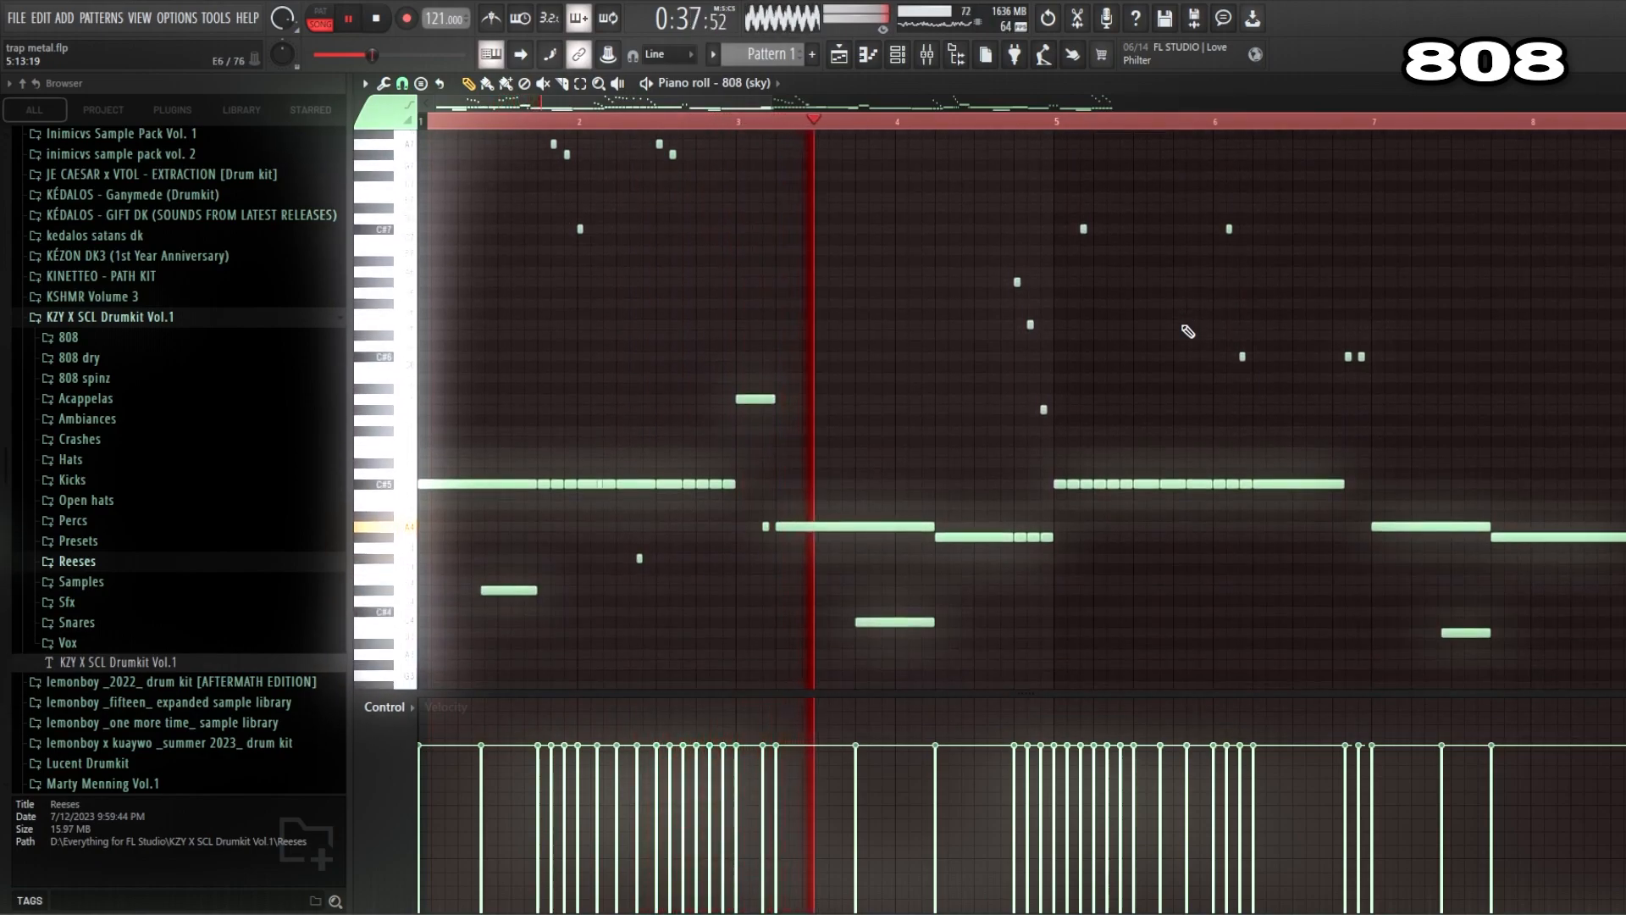
drag(662, 102, 752, 110)
scroll(835, 191, up, 7)
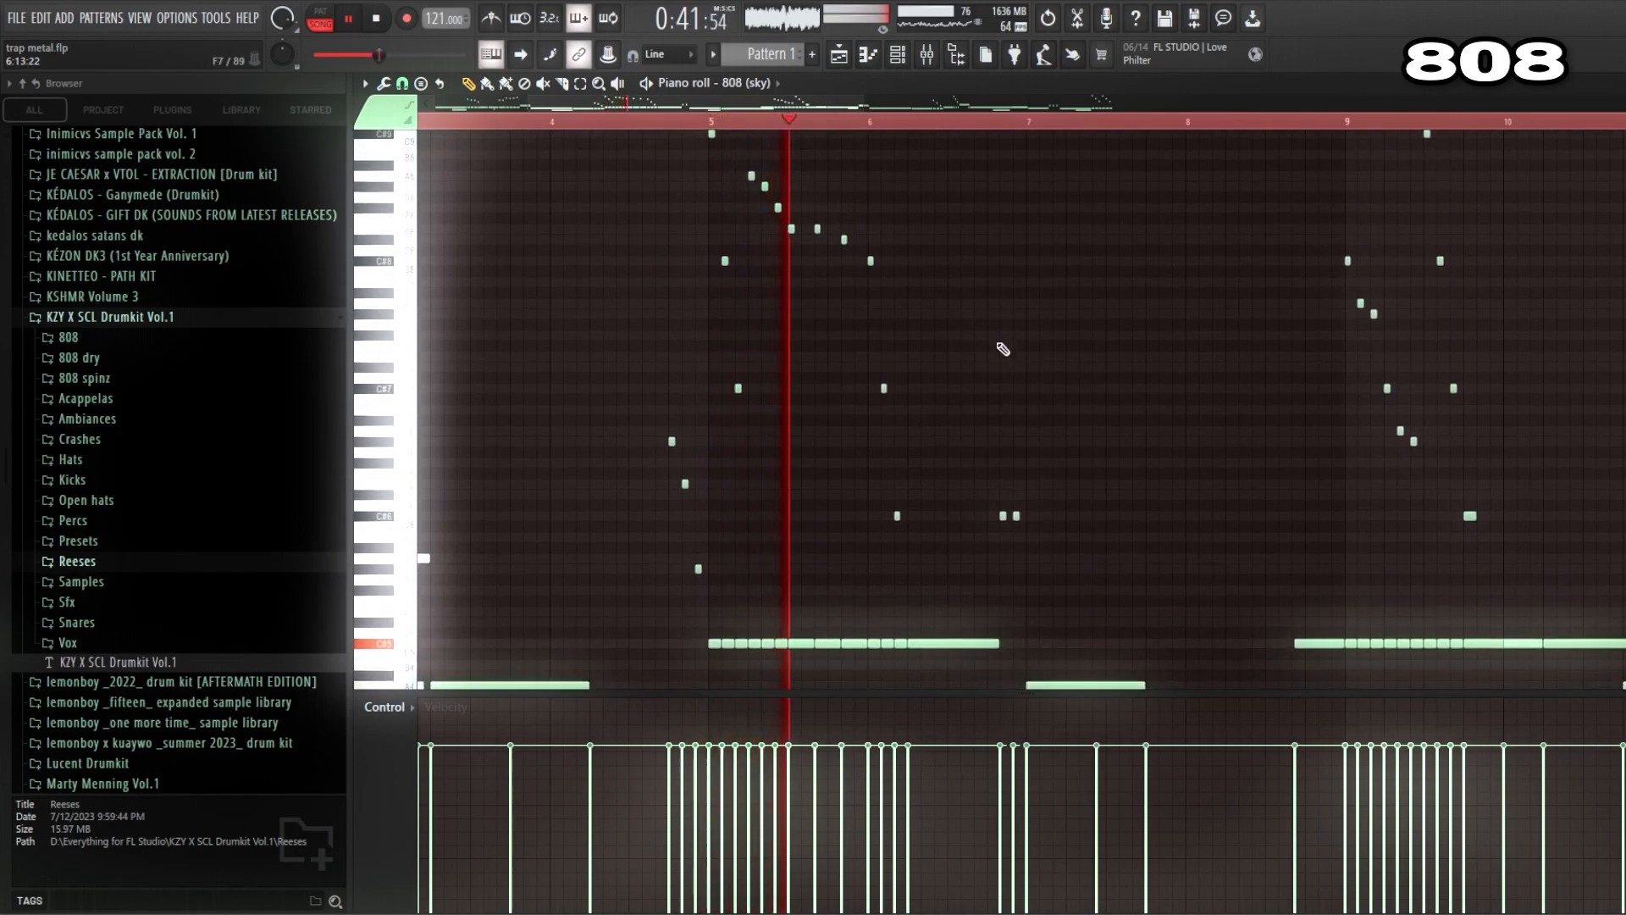
drag(806, 102, 853, 104)
scroll(981, 338, down, 4)
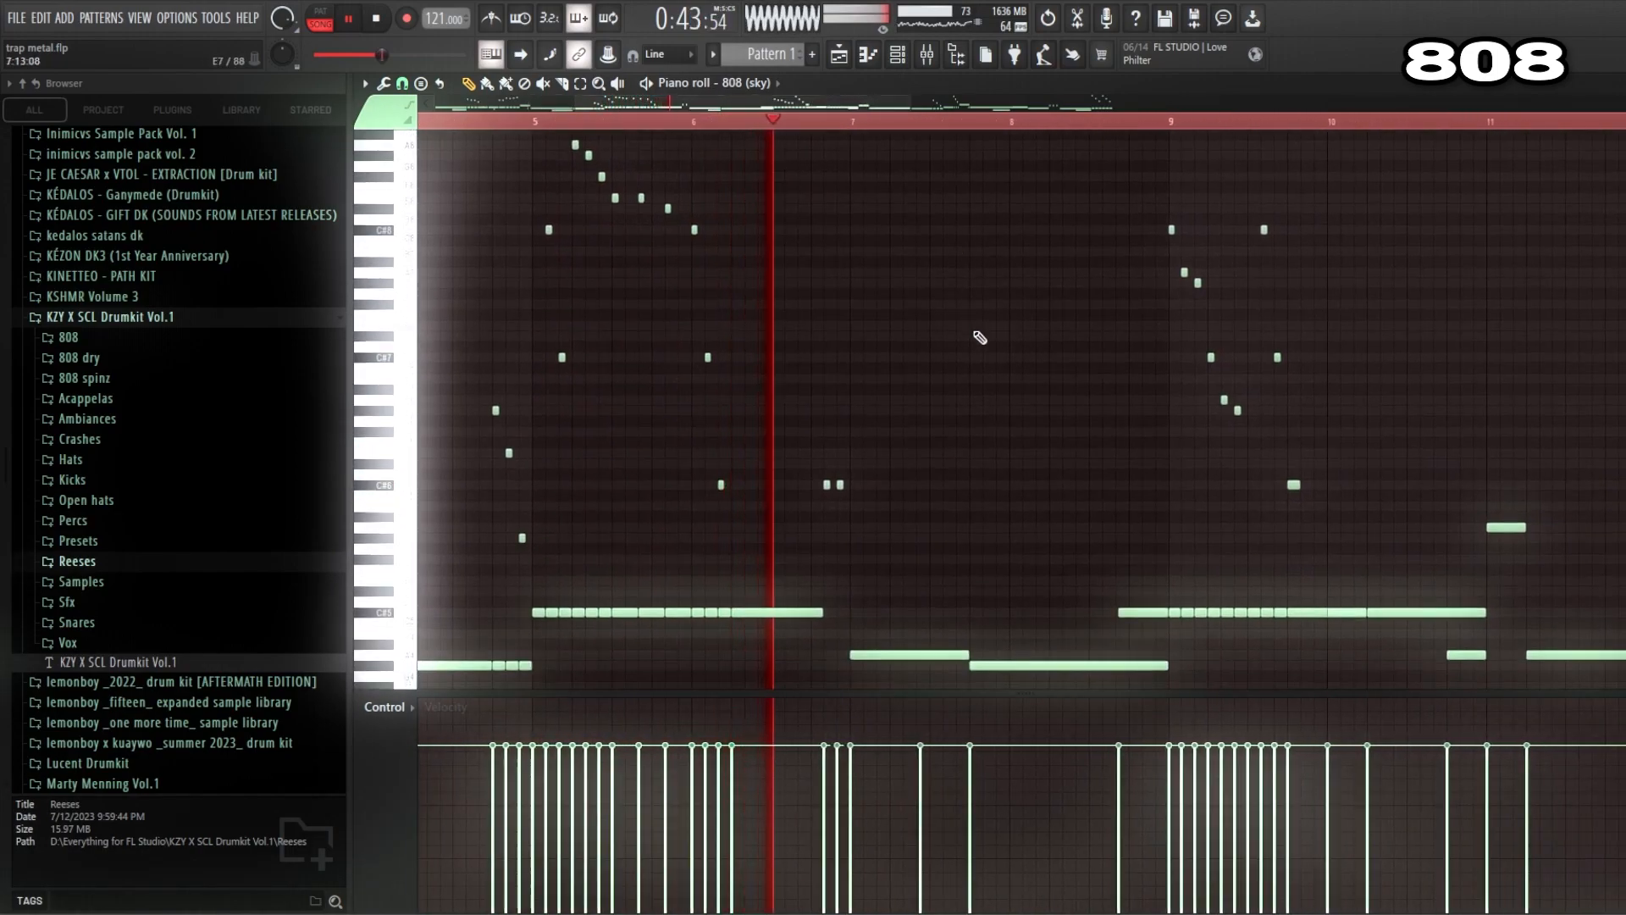
drag(874, 121, 994, 117)
scroll(1154, 441, up, 7)
scroll(1171, 452, down, 1)
scroll(1054, 231, down, 2)
scroll(1061, 238, down, 1)
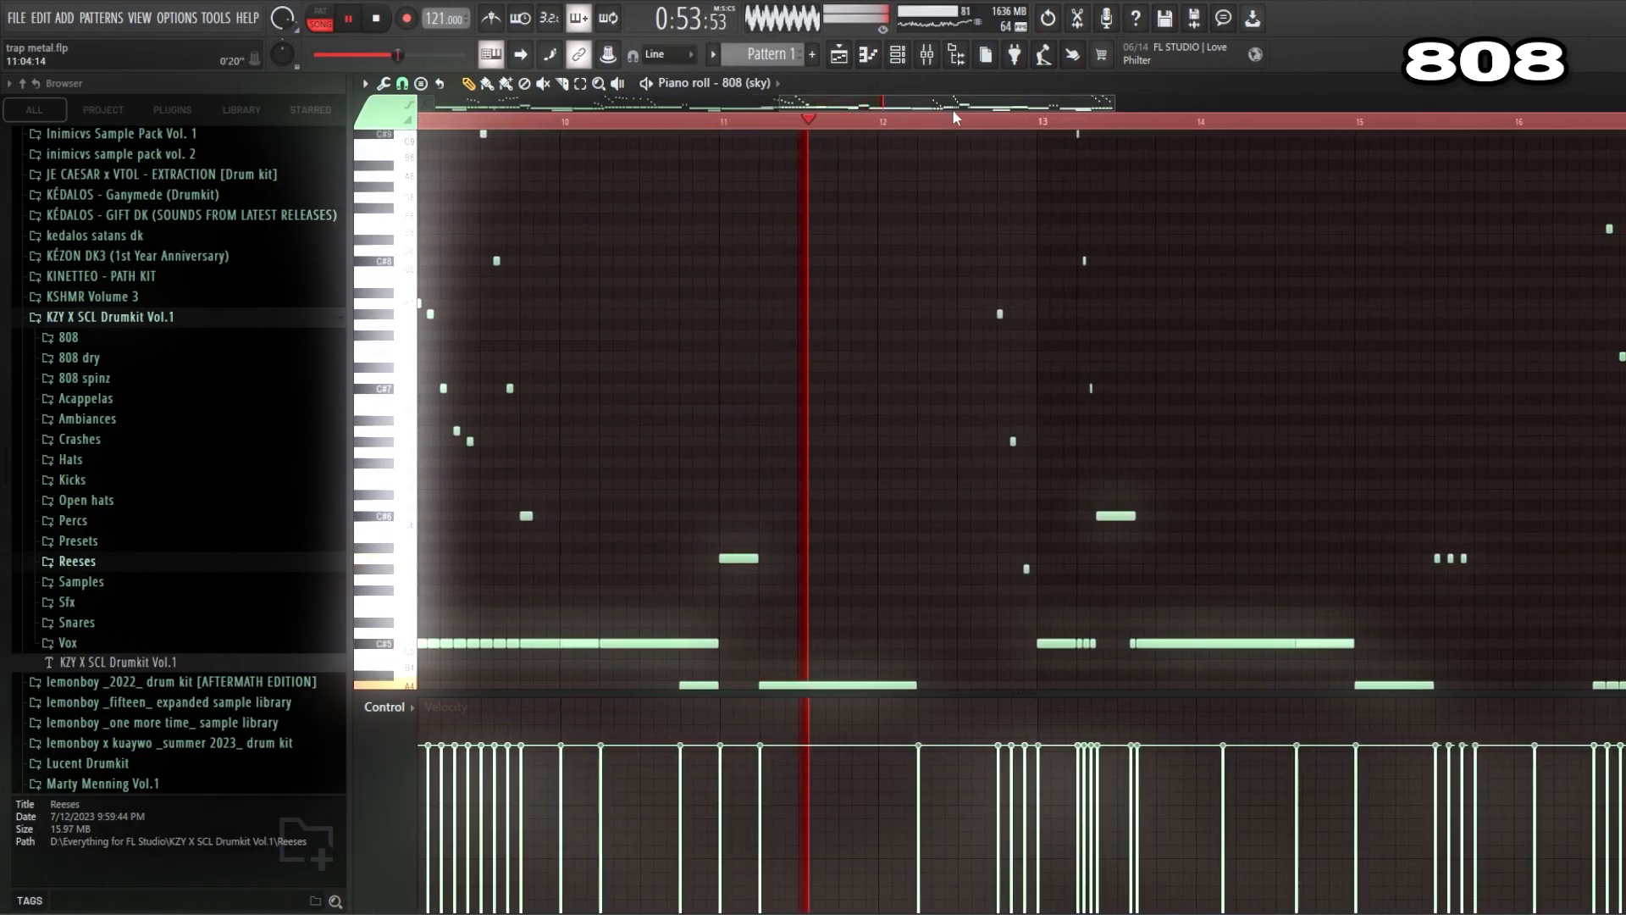
scroll(982, 174, up, 2)
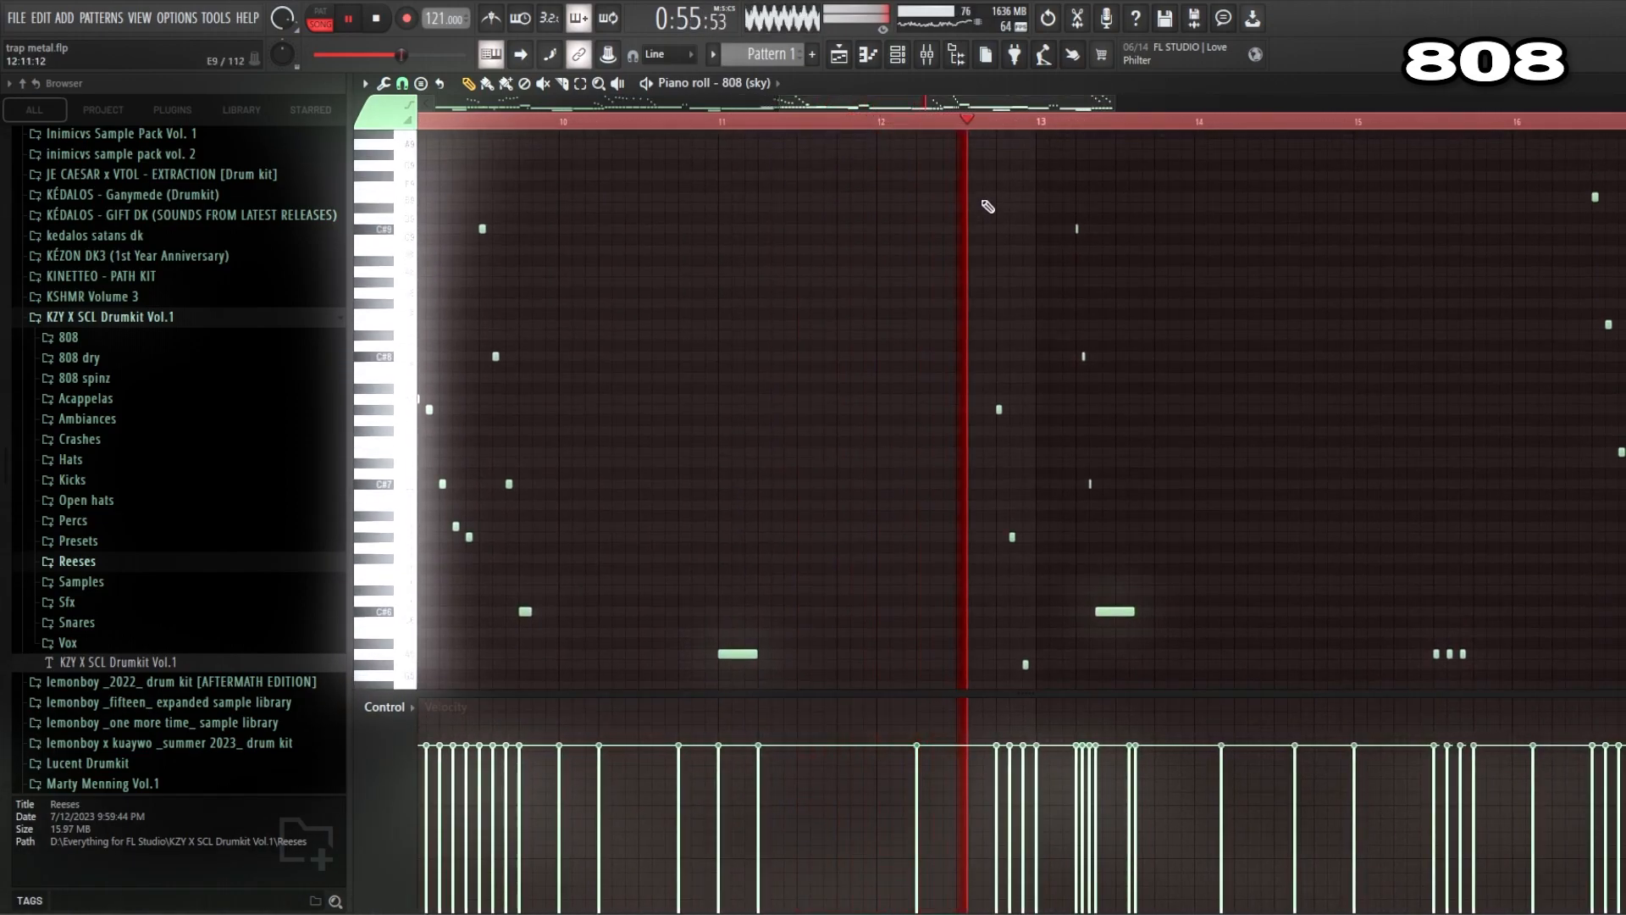
scroll(982, 144, down, 5)
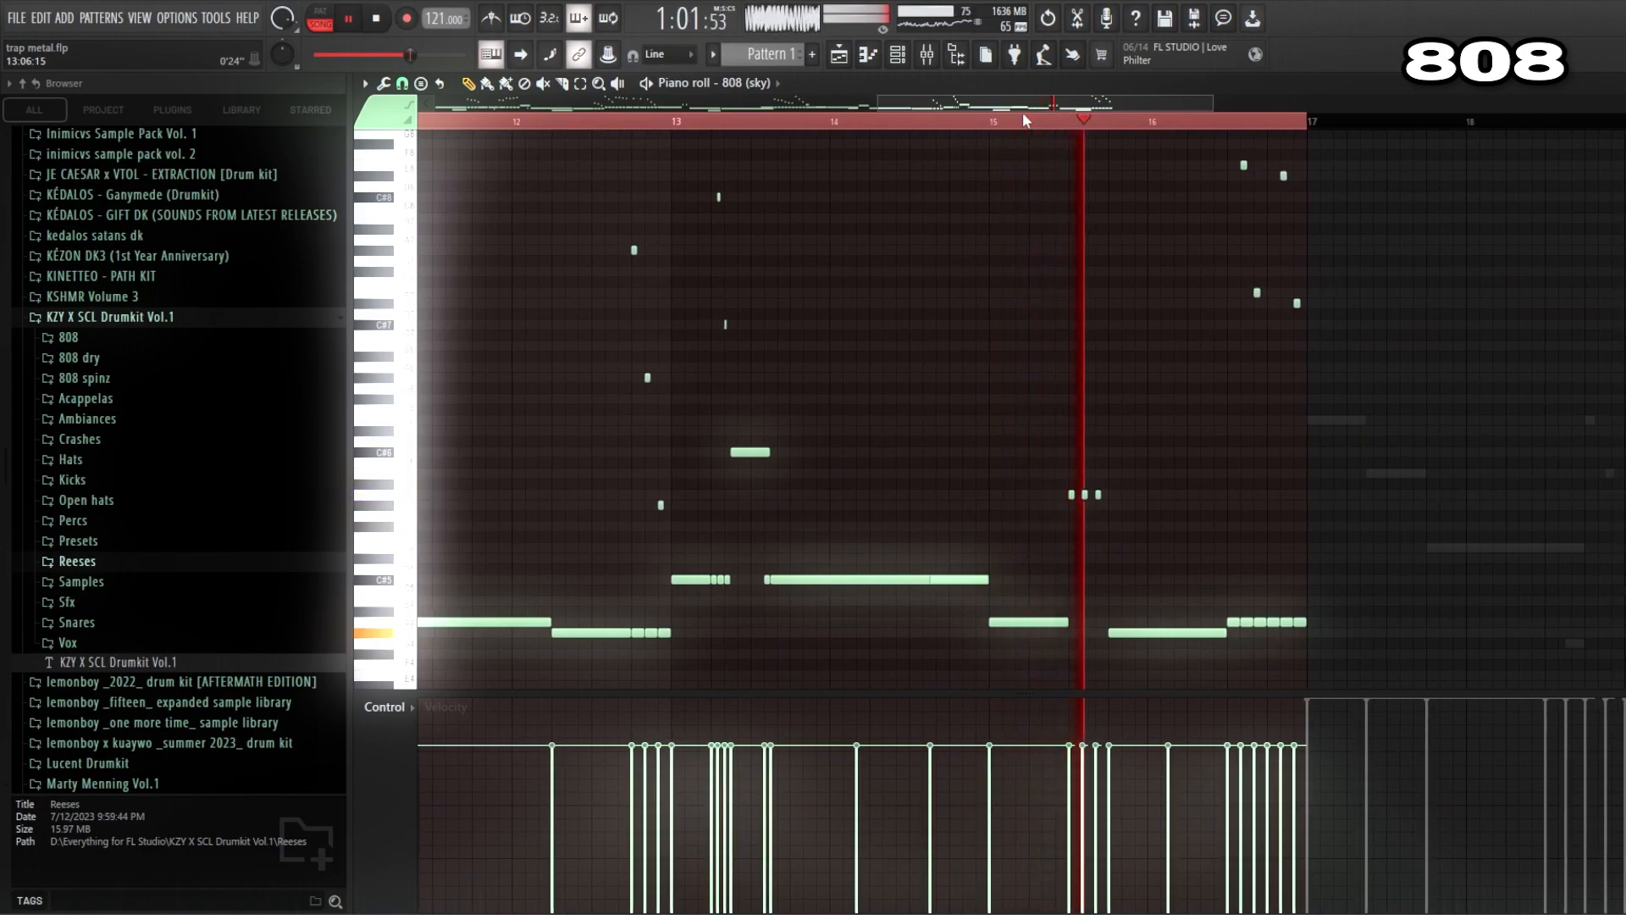
scroll(1126, 170, up, 4)
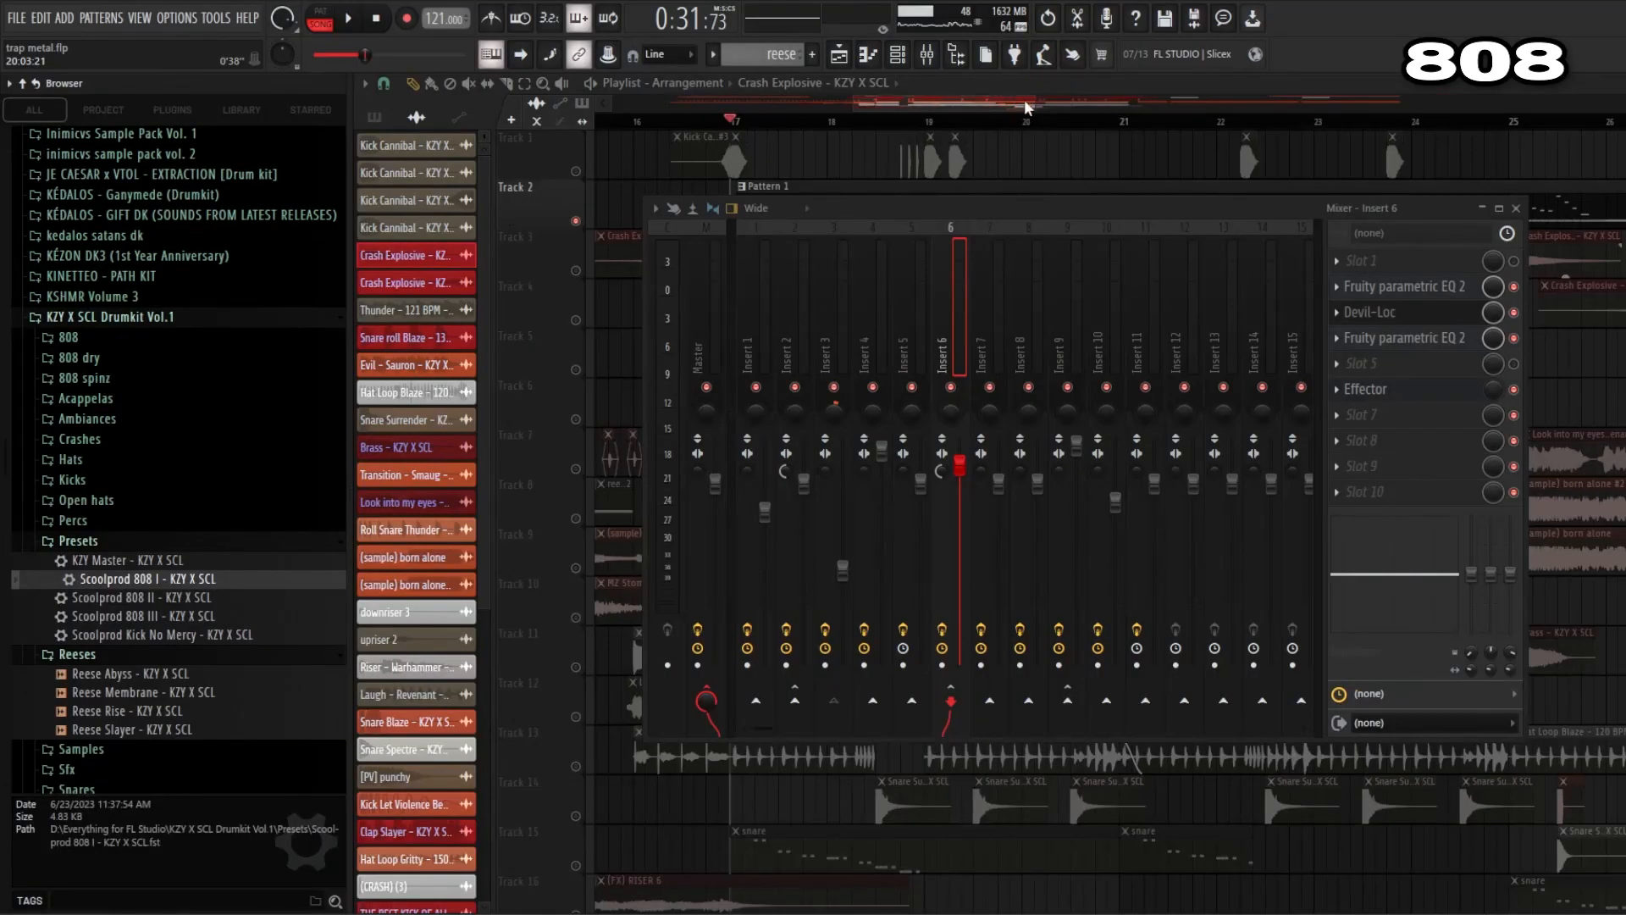
Close the mixer, unmute Track 9 alongside Track 8, and open the (sample) born alone #2 channel settings
key(F9)
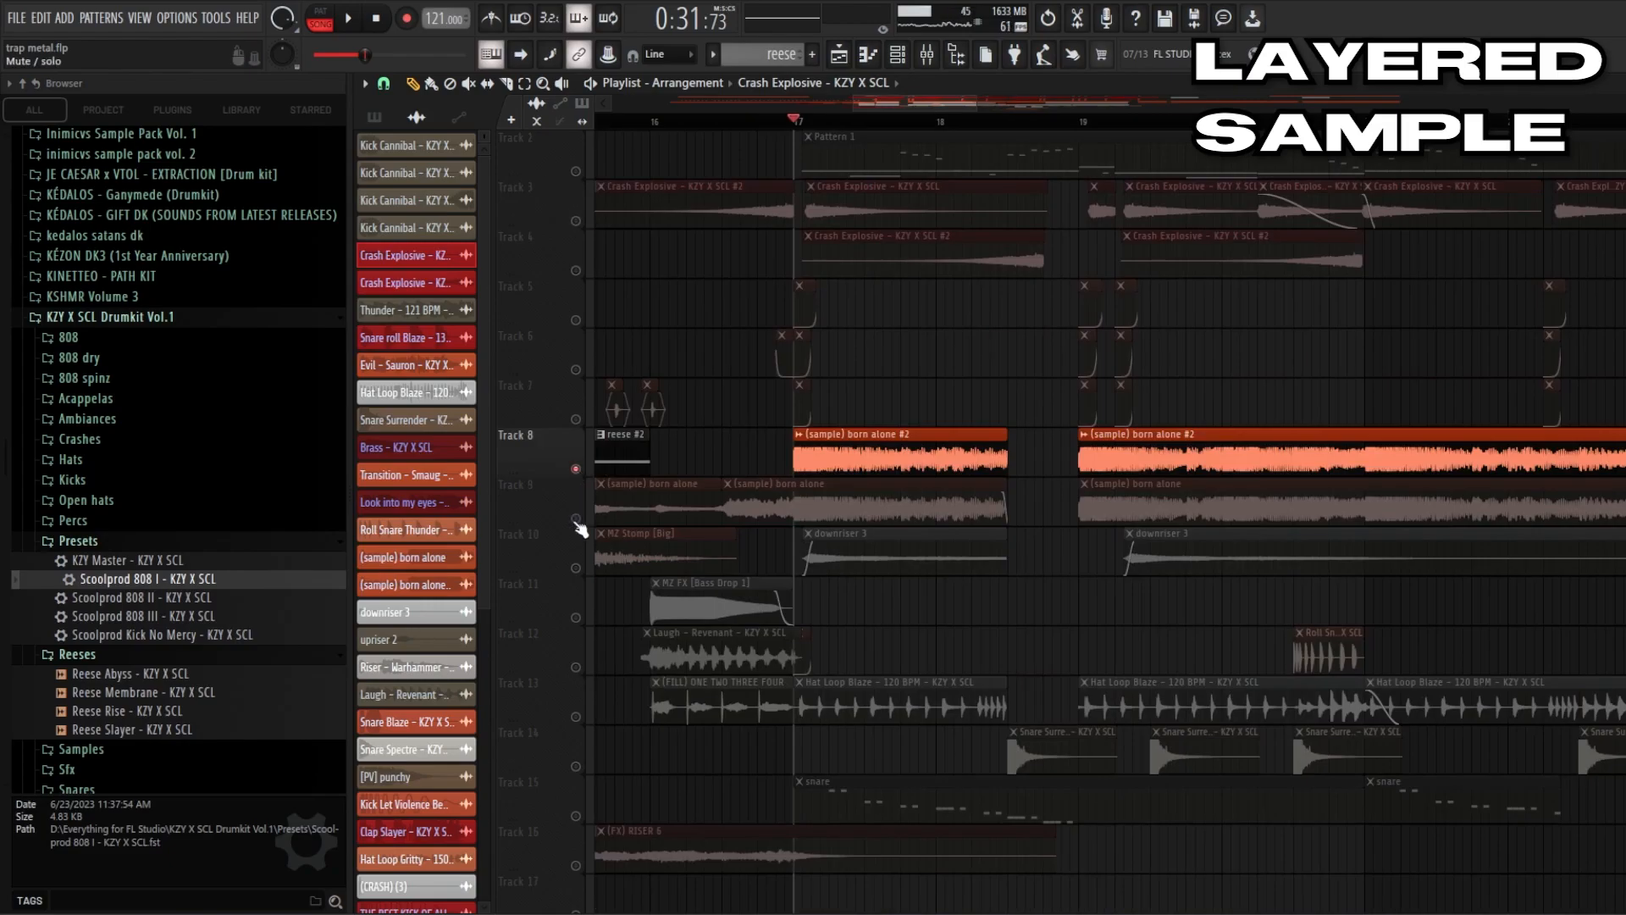
click(576, 519)
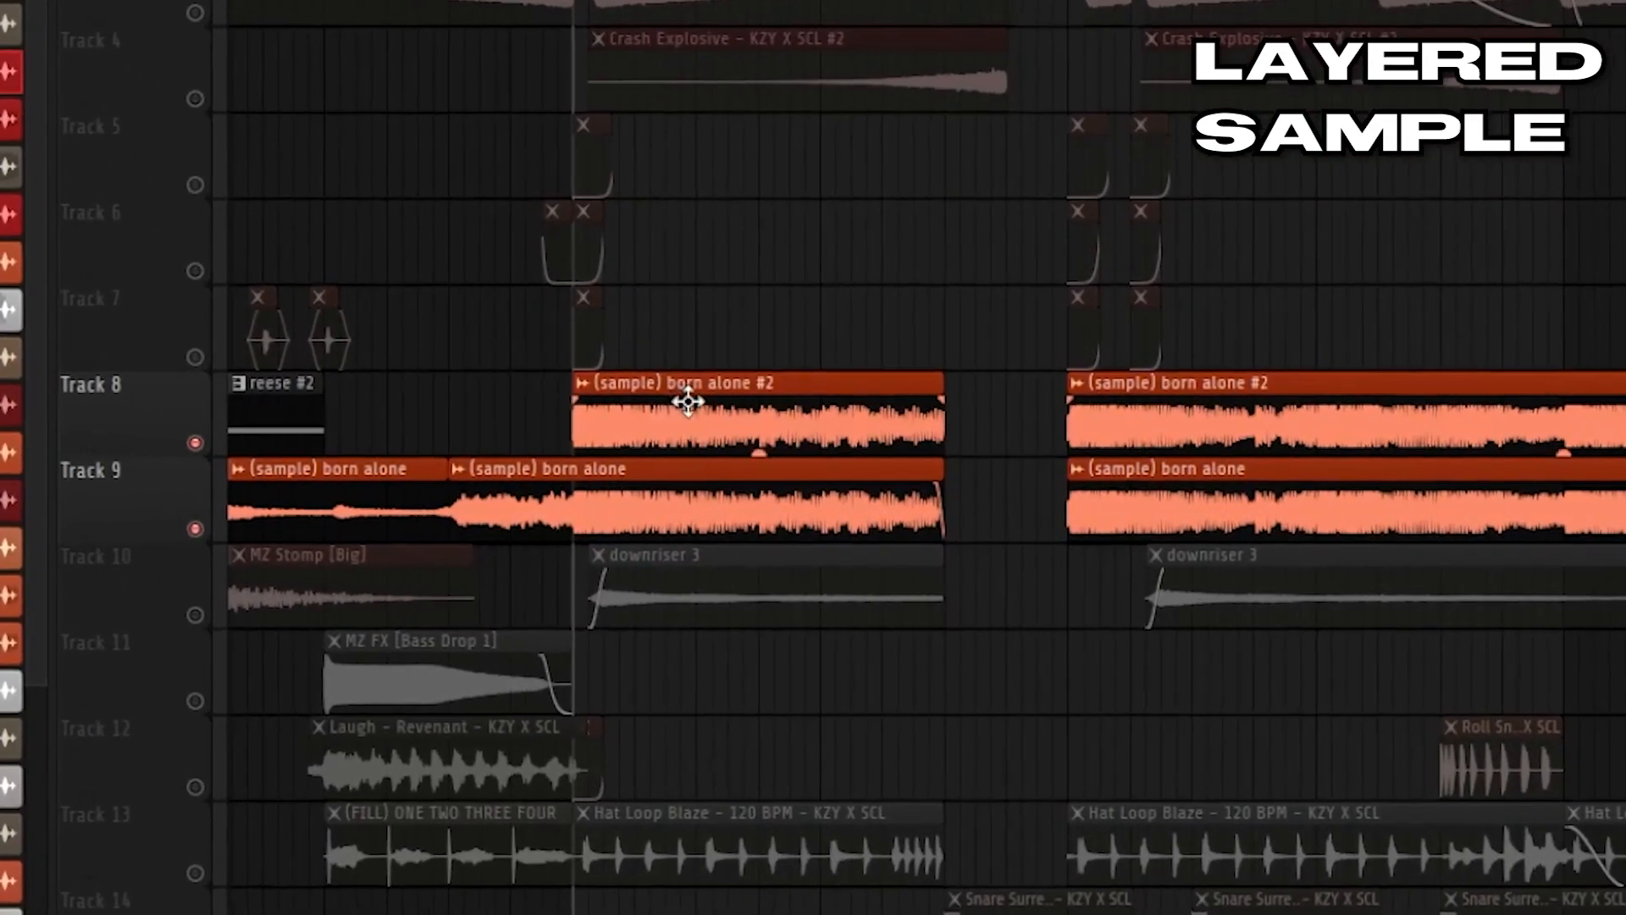
double_click(869, 444)
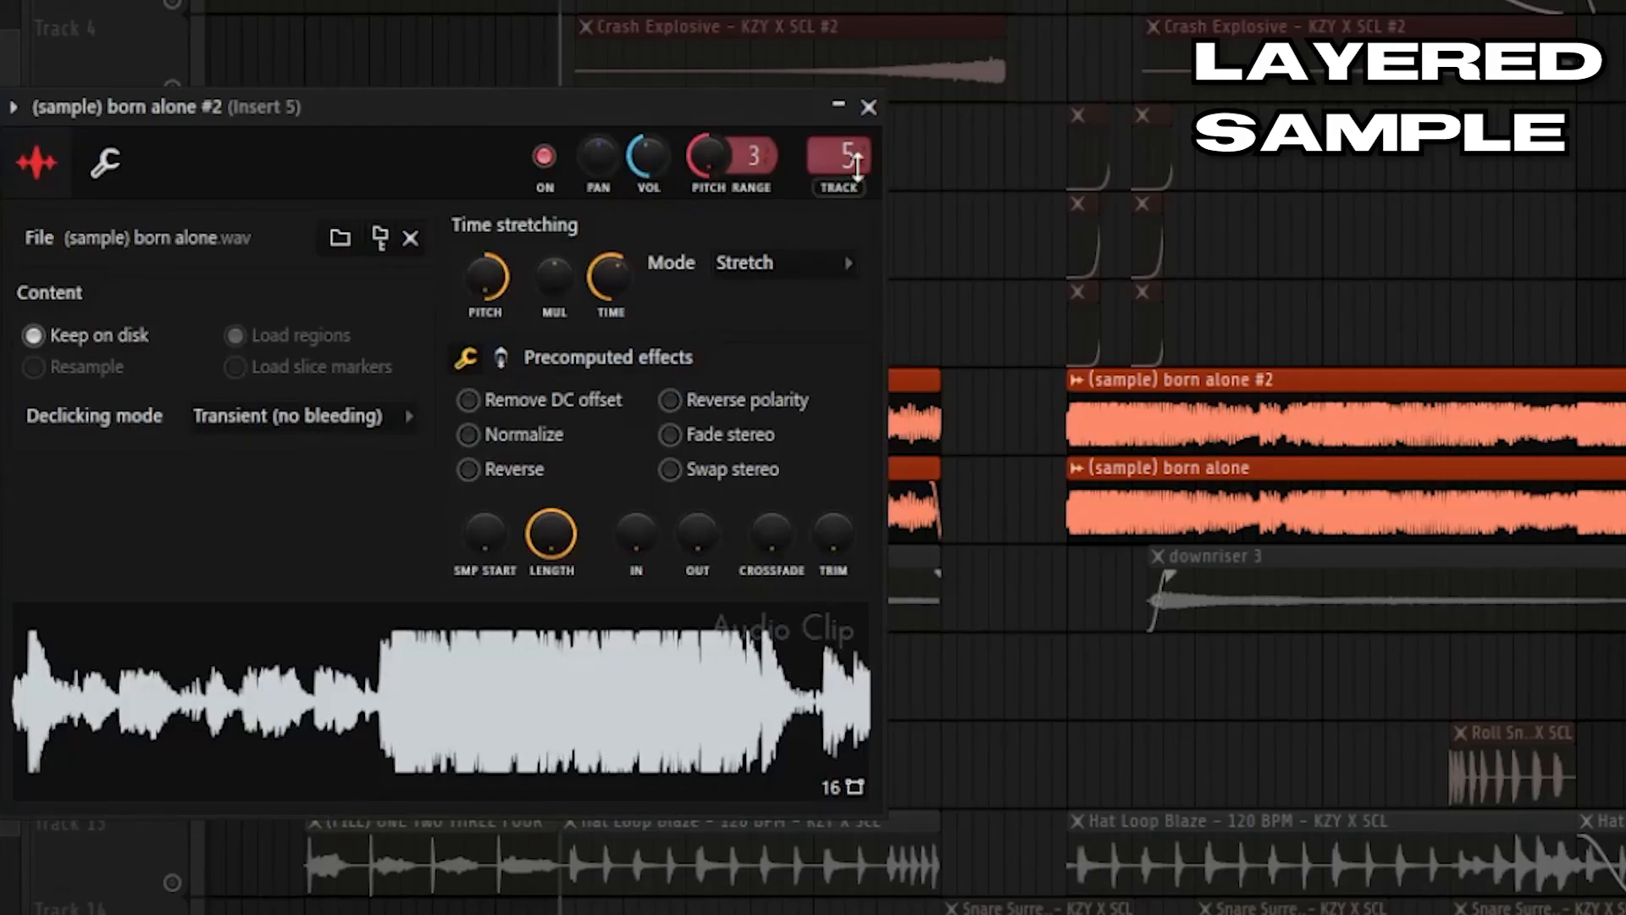
Close the (sample) born alone #2 channel settings and solo Track 8 to audition the layered sample
click(869, 108)
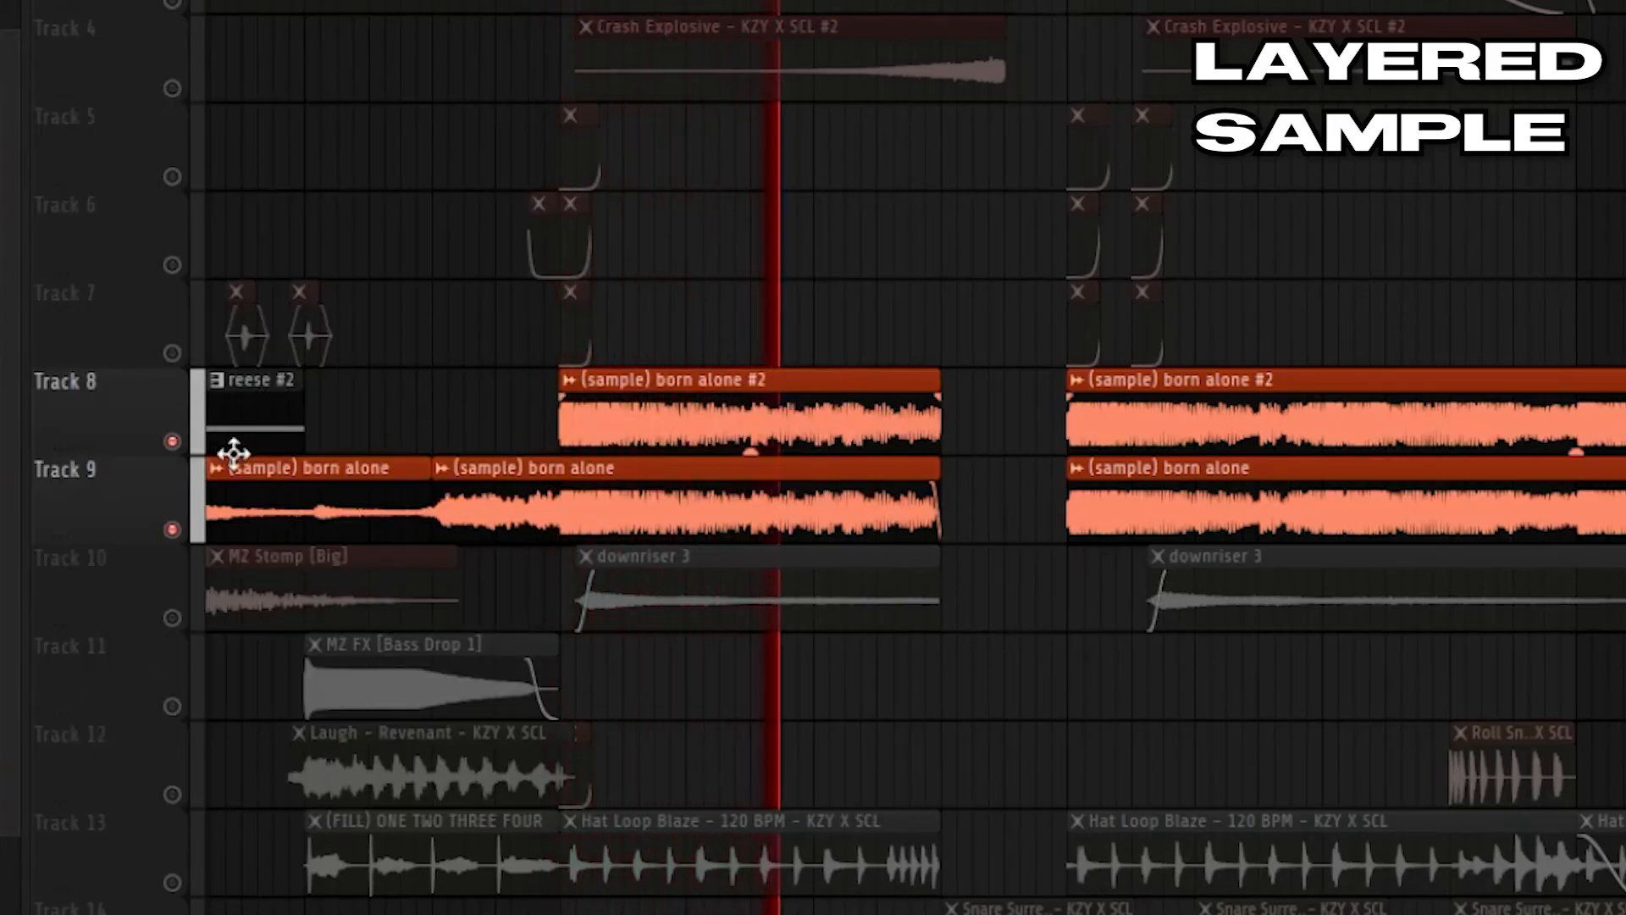
right_click(172, 441)
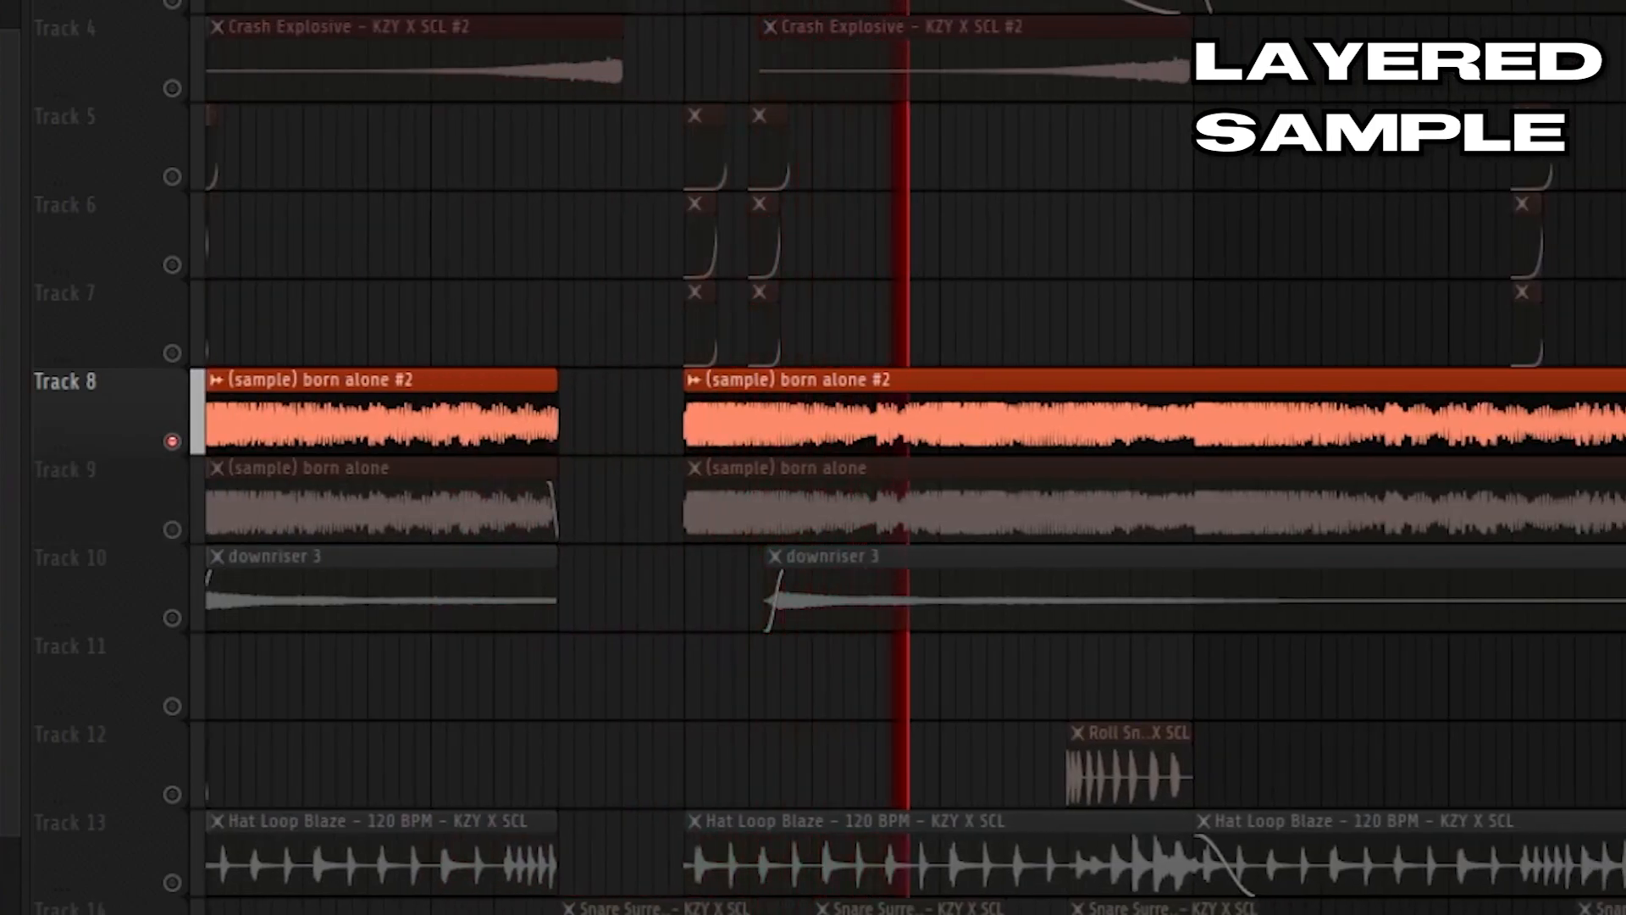
Stop playback in the mixer and review Kickstart 2 and Fruity PanOMatic on the layered sample's Insert 5
key(F9)
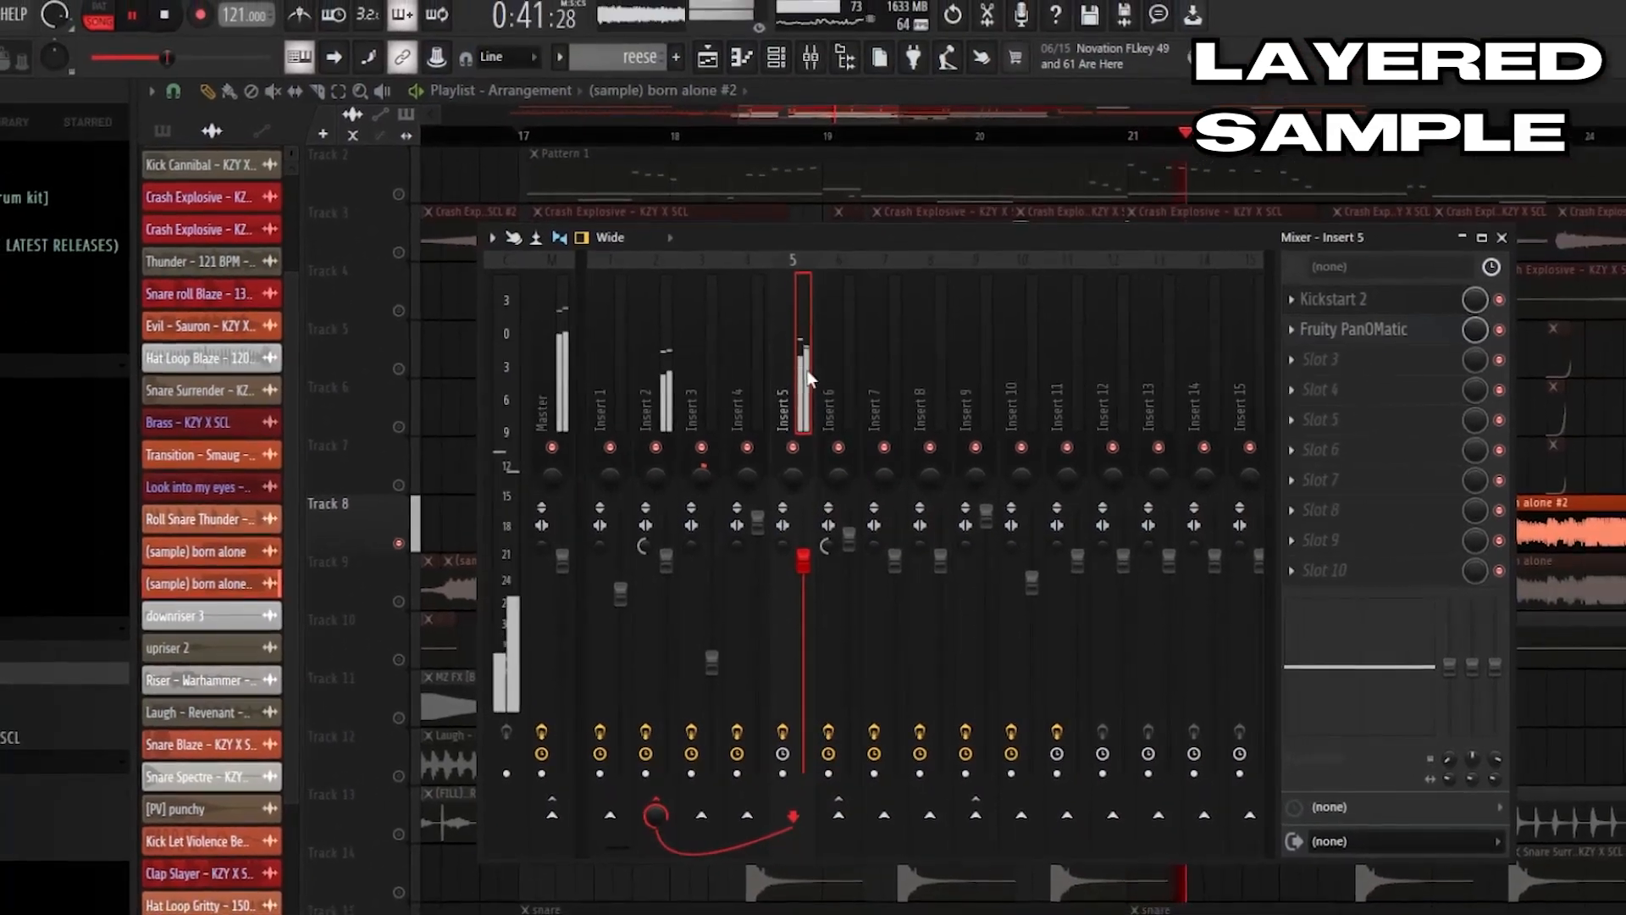
key(space)
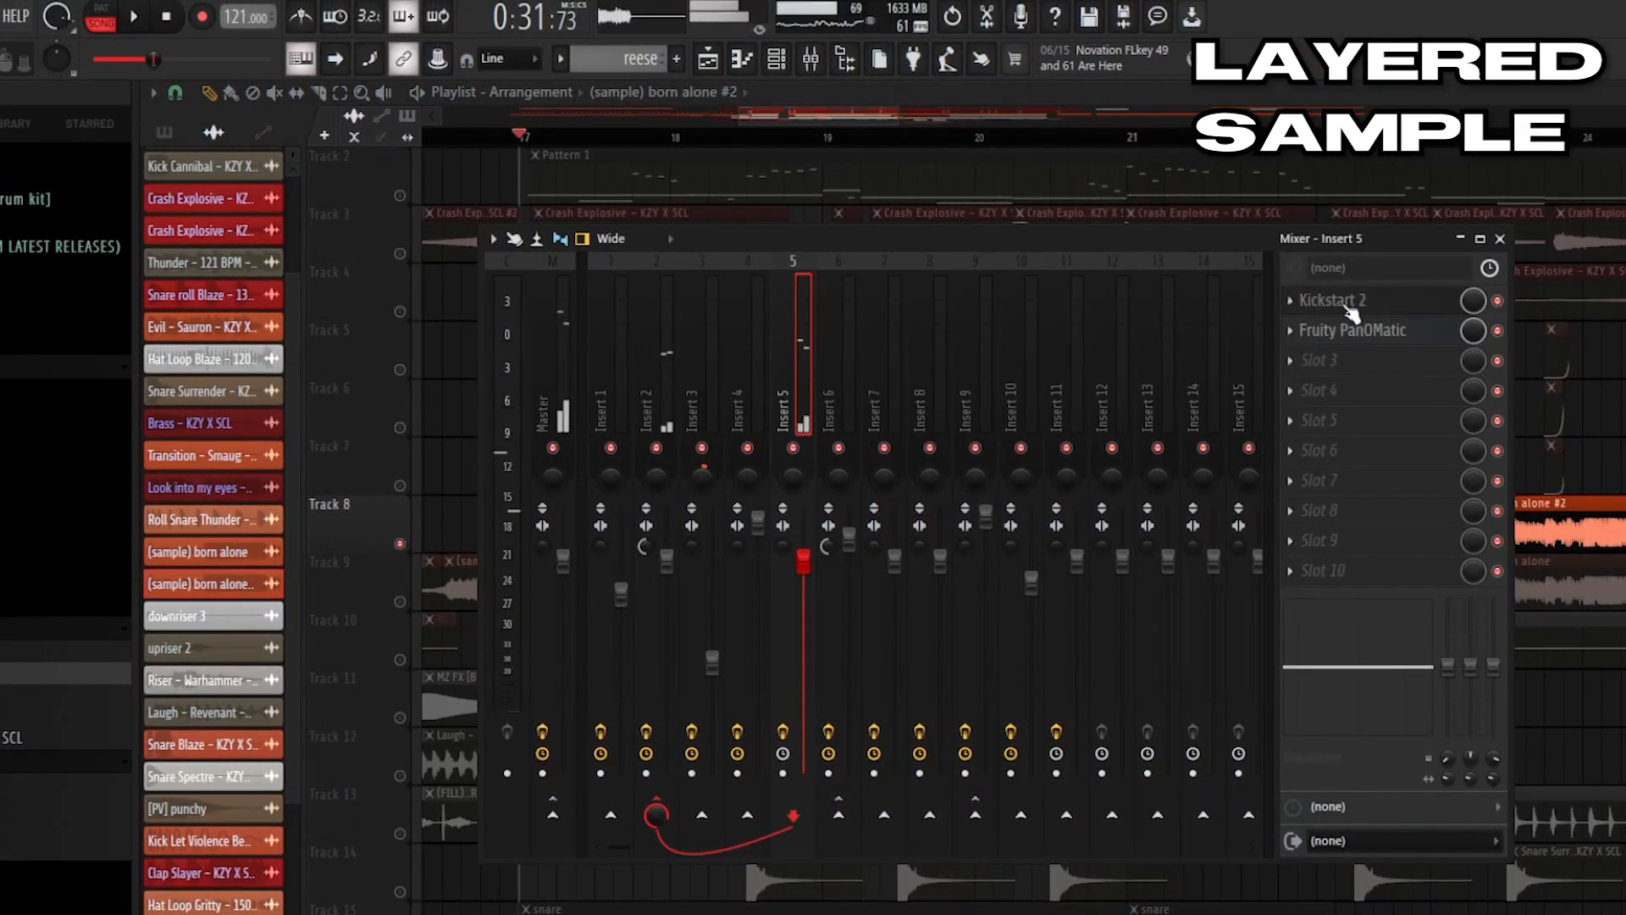
click(1348, 311)
click(1345, 310)
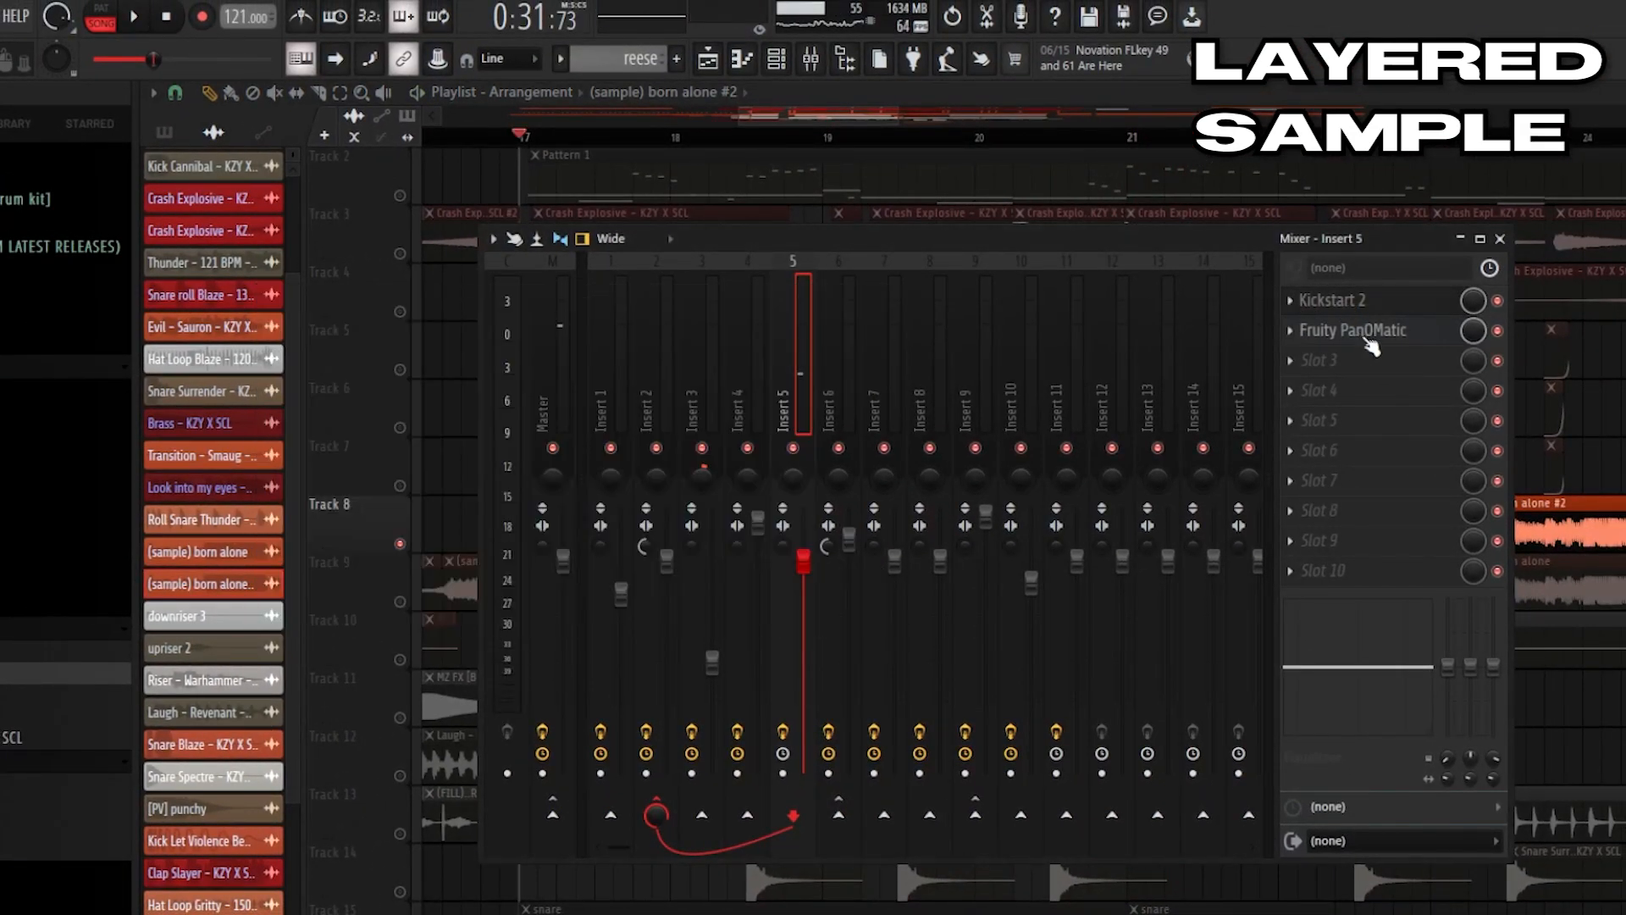
click(1364, 332)
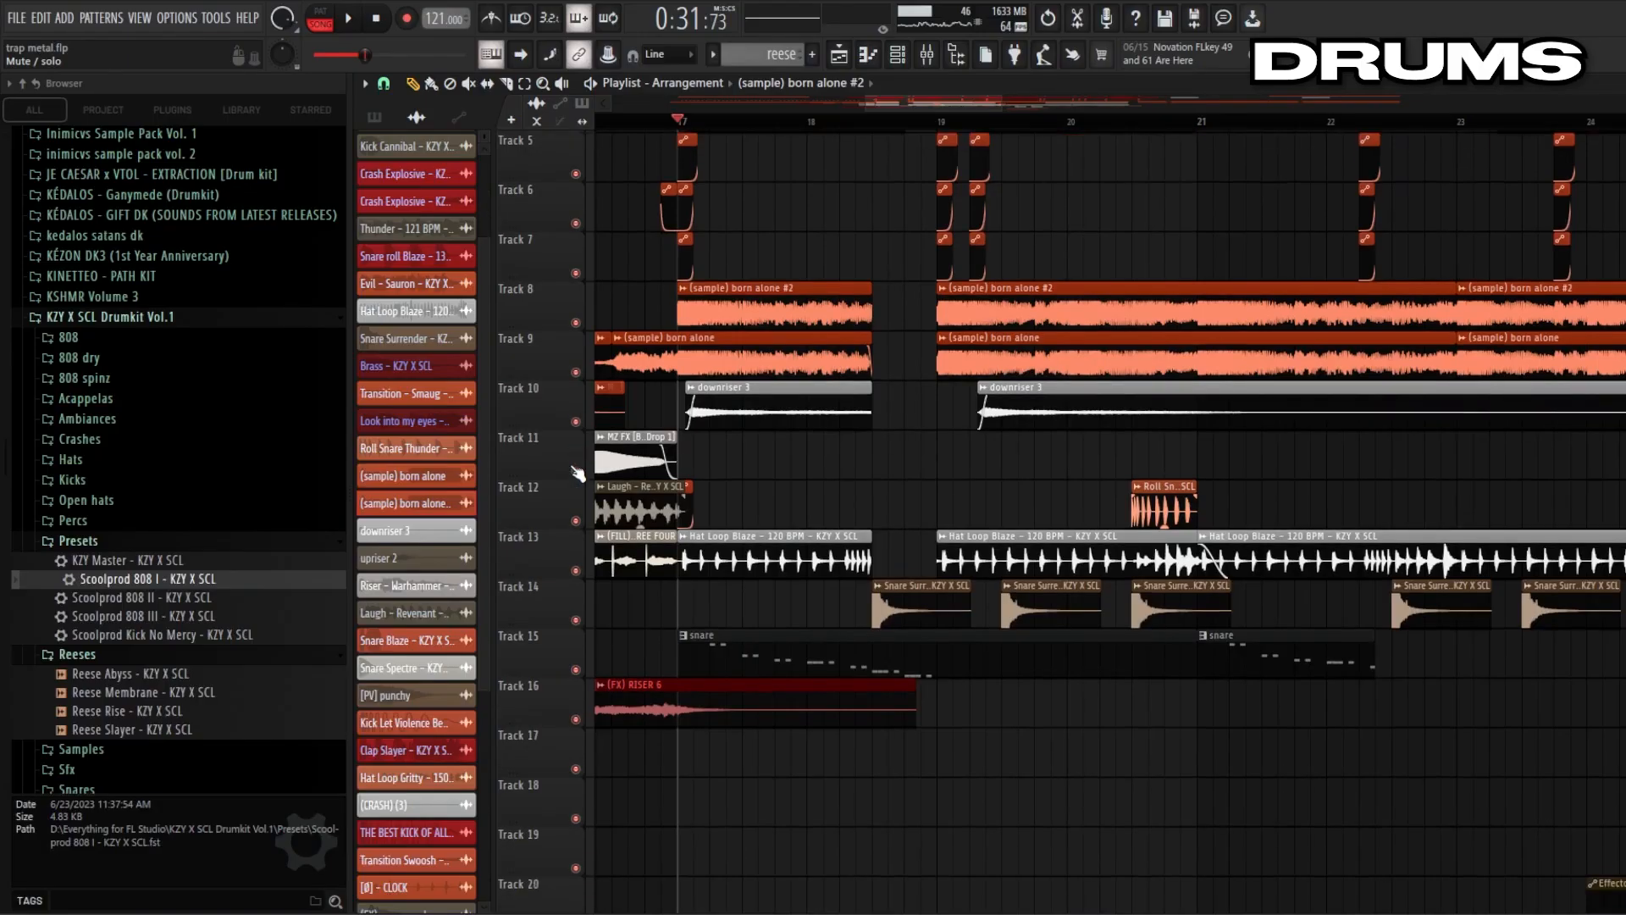
Solo Track 10 and unmute Tracks 11 to 15 to isolate the drum and effect parts
scroll(577, 473, down, 2)
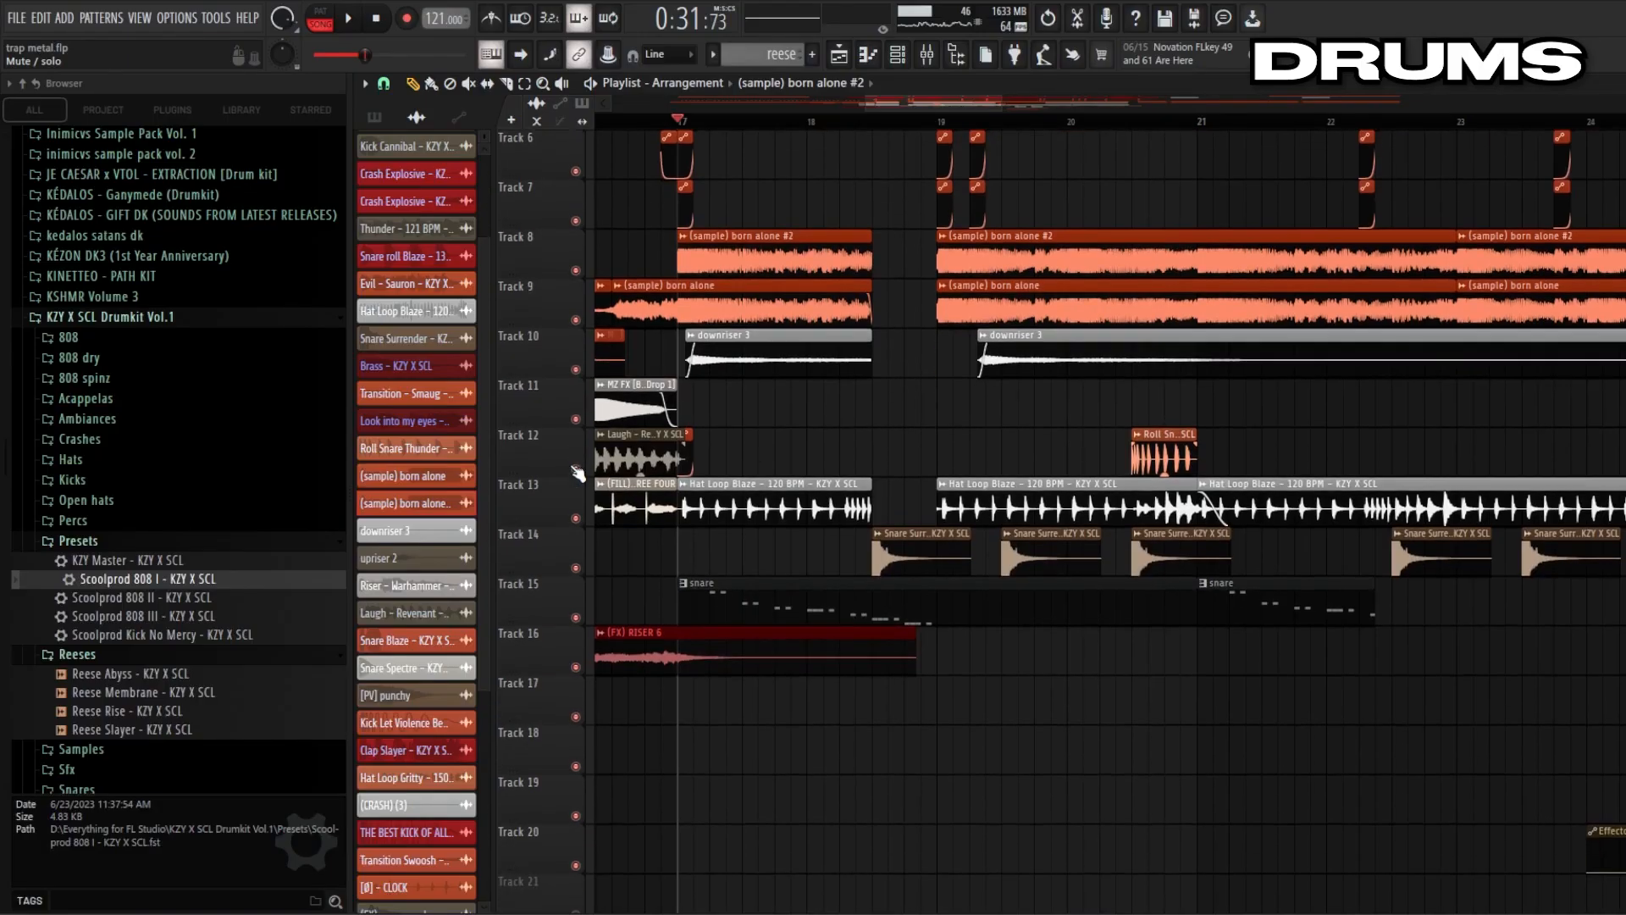
ctrl+click(576, 370)
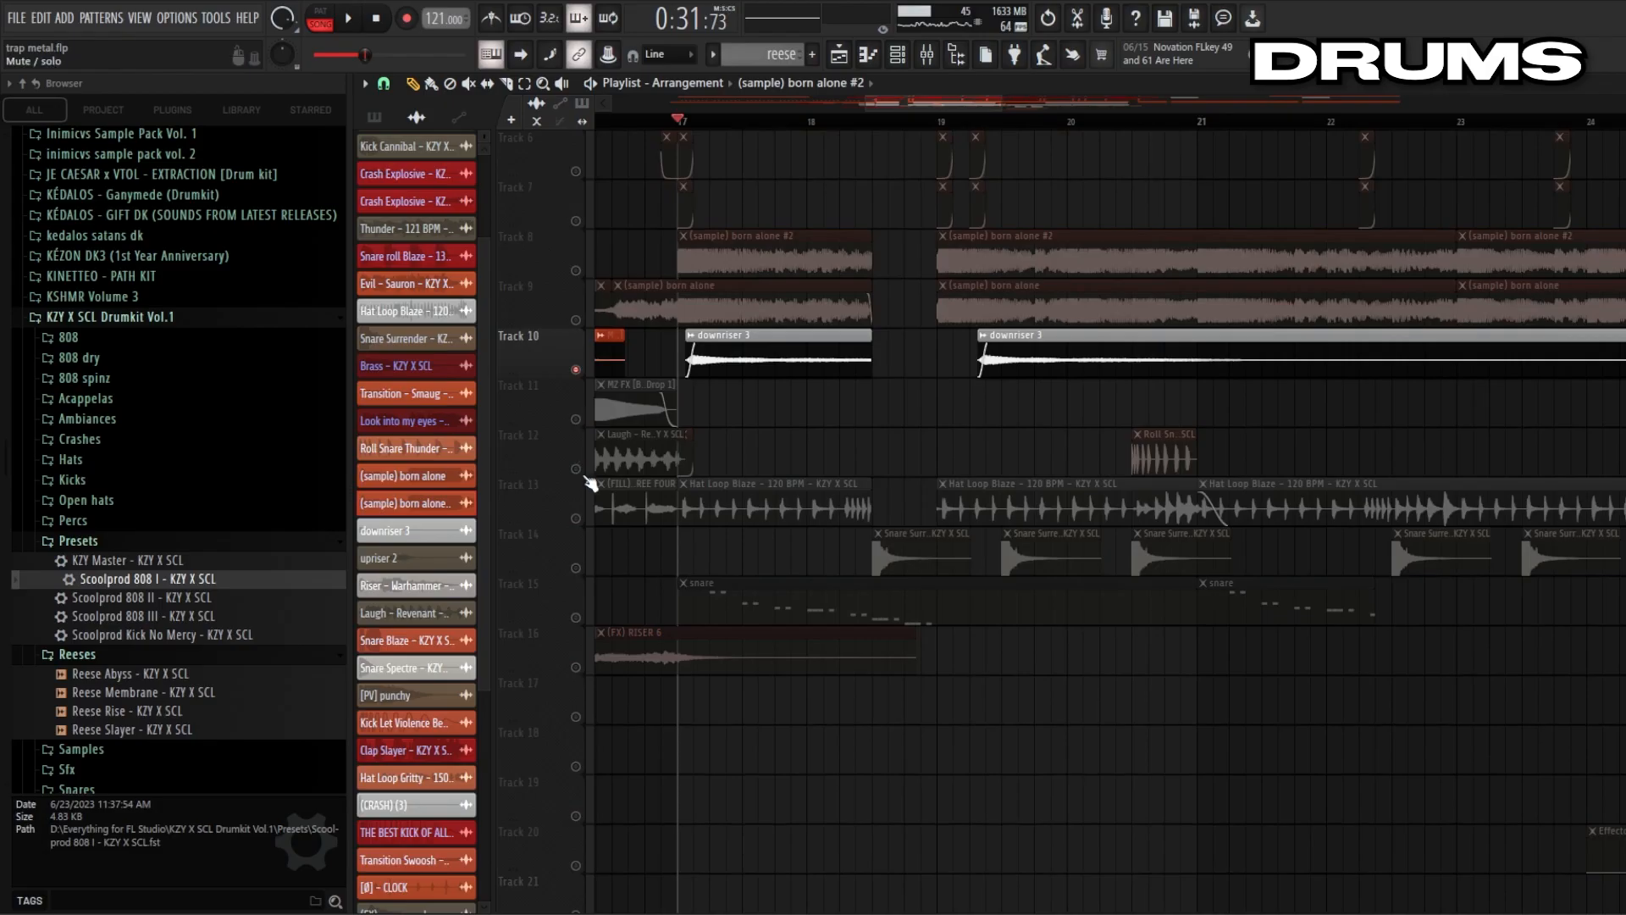
click(576, 420)
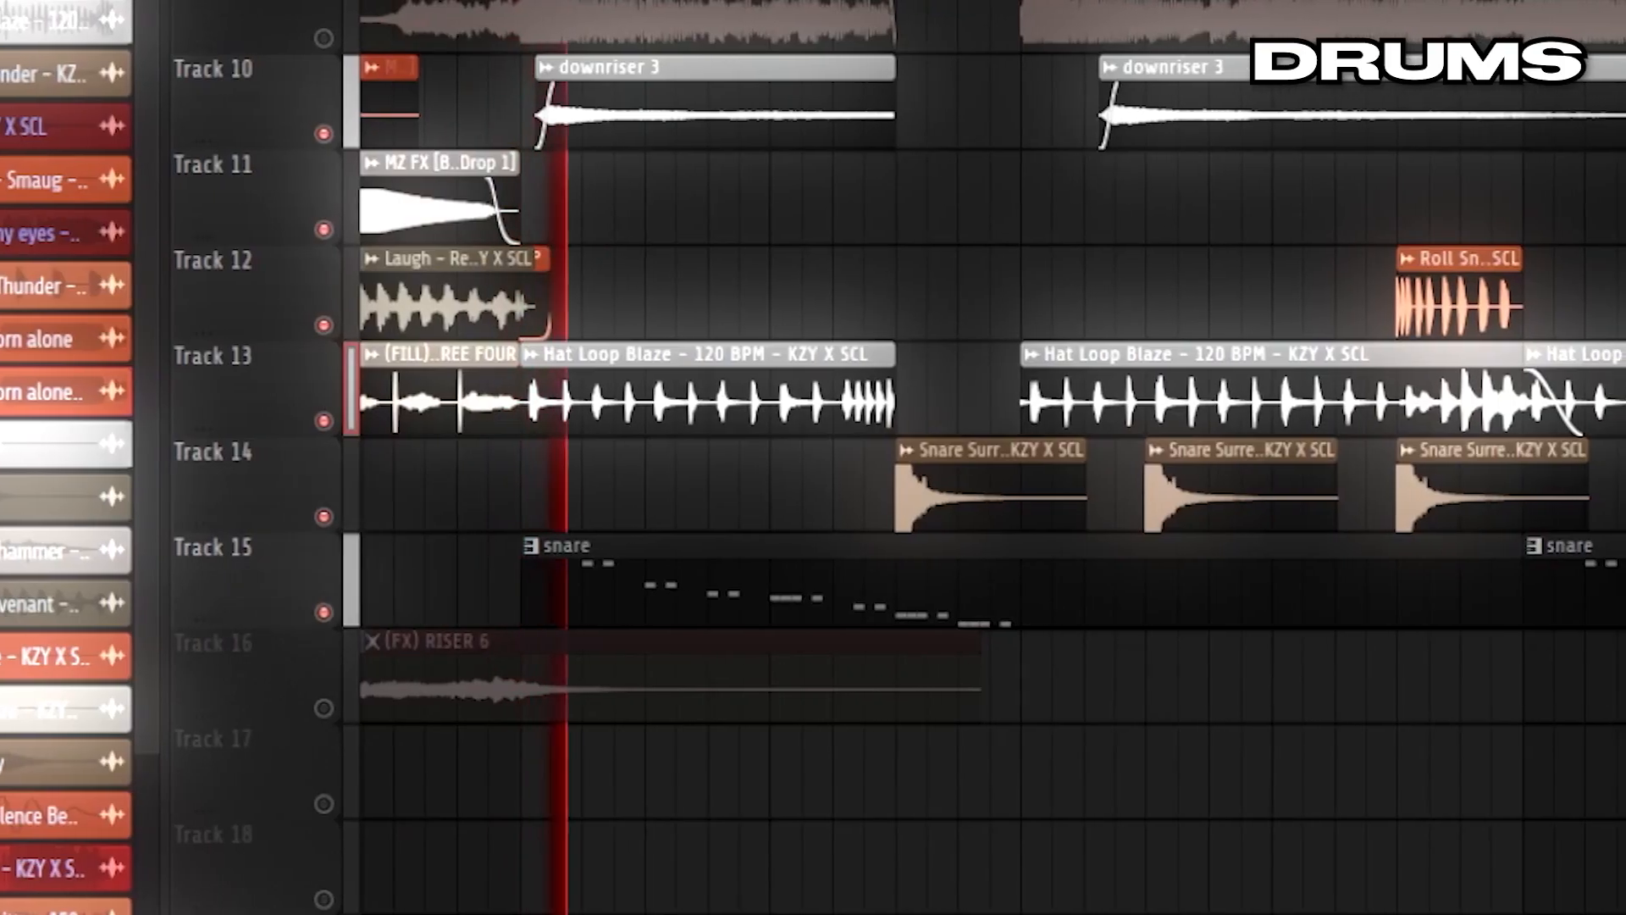
Open the Hat Loop Blaze - 120 BPM channel settings and collapse the drumkit's Presets and Reeses folders
drag(1002, 103, 1046, 103)
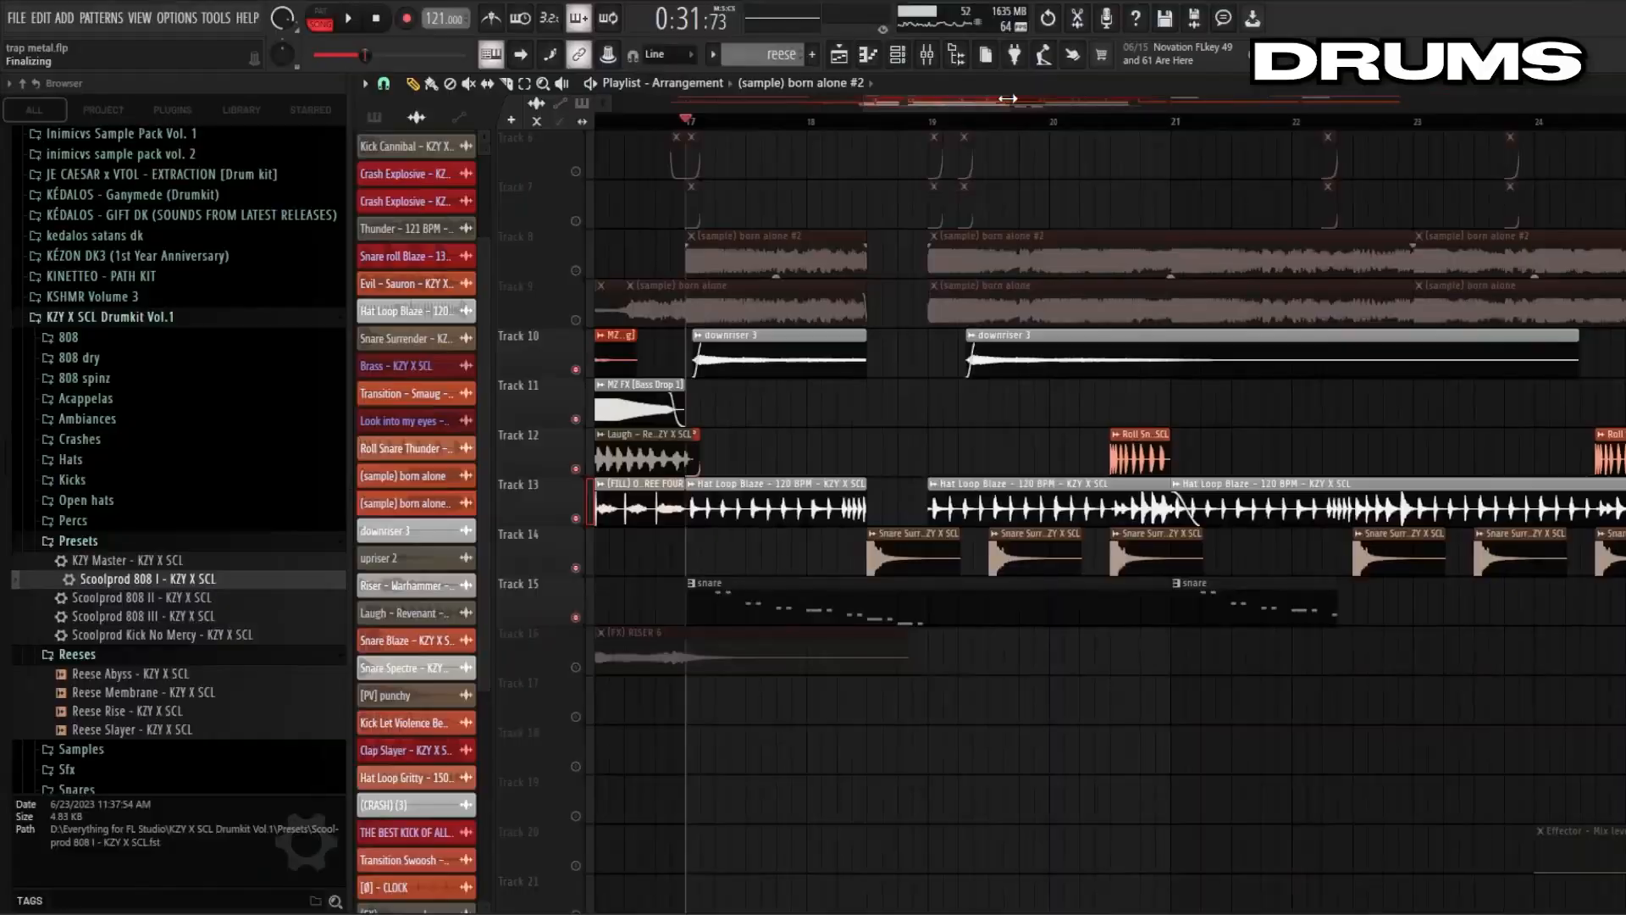
drag(1007, 98, 970, 98)
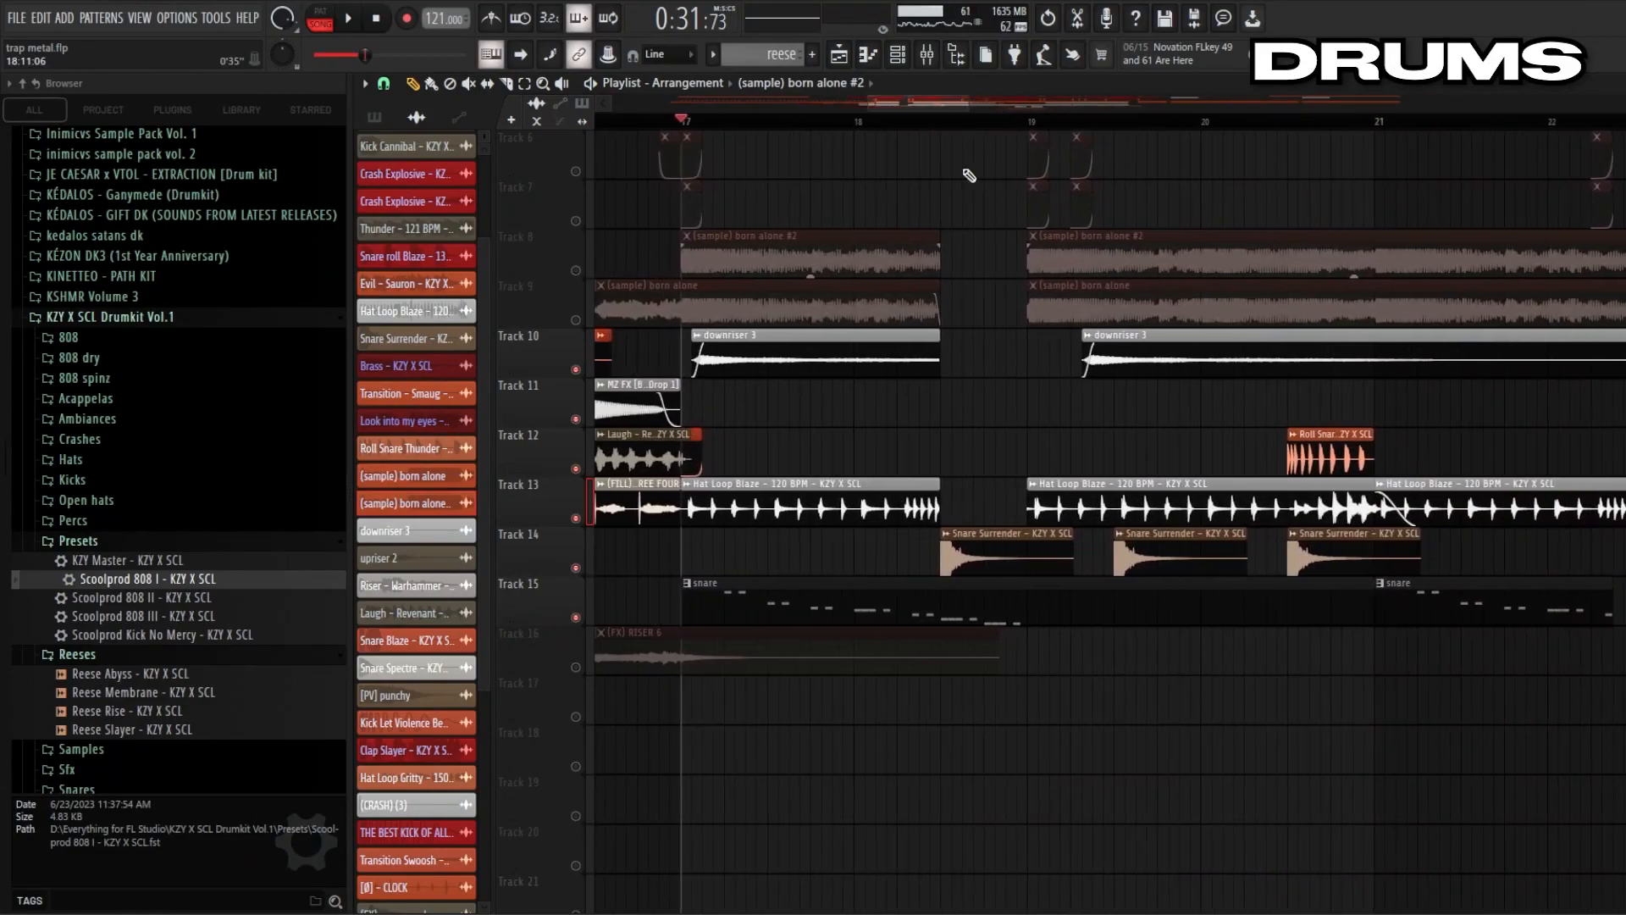
double_click(812, 509)
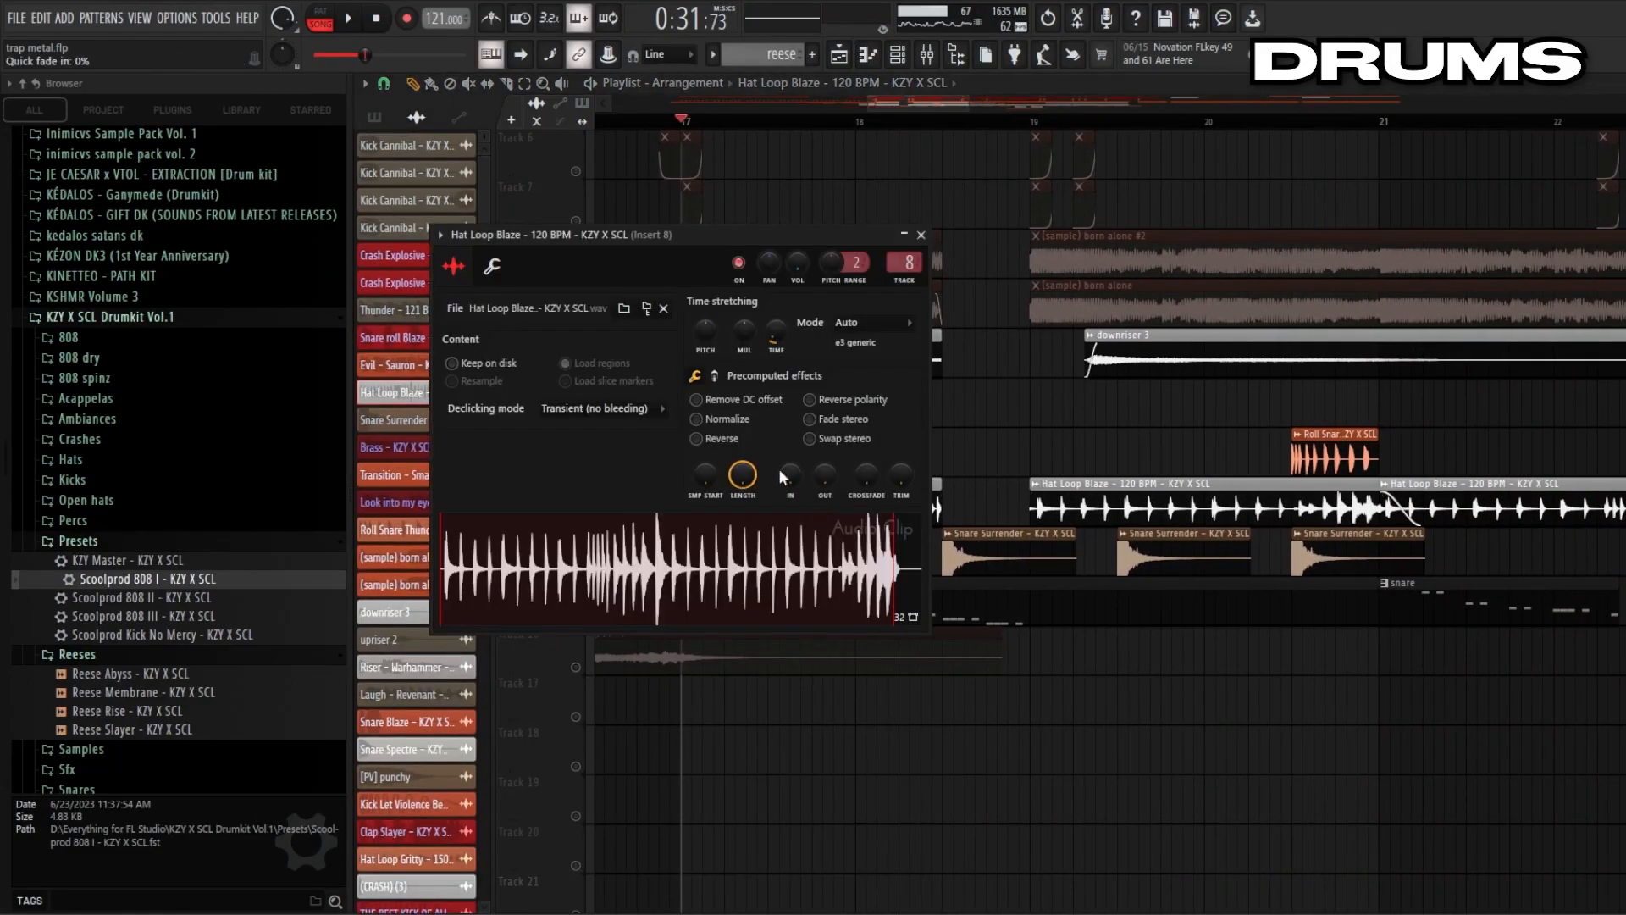
click(116, 541)
click(117, 563)
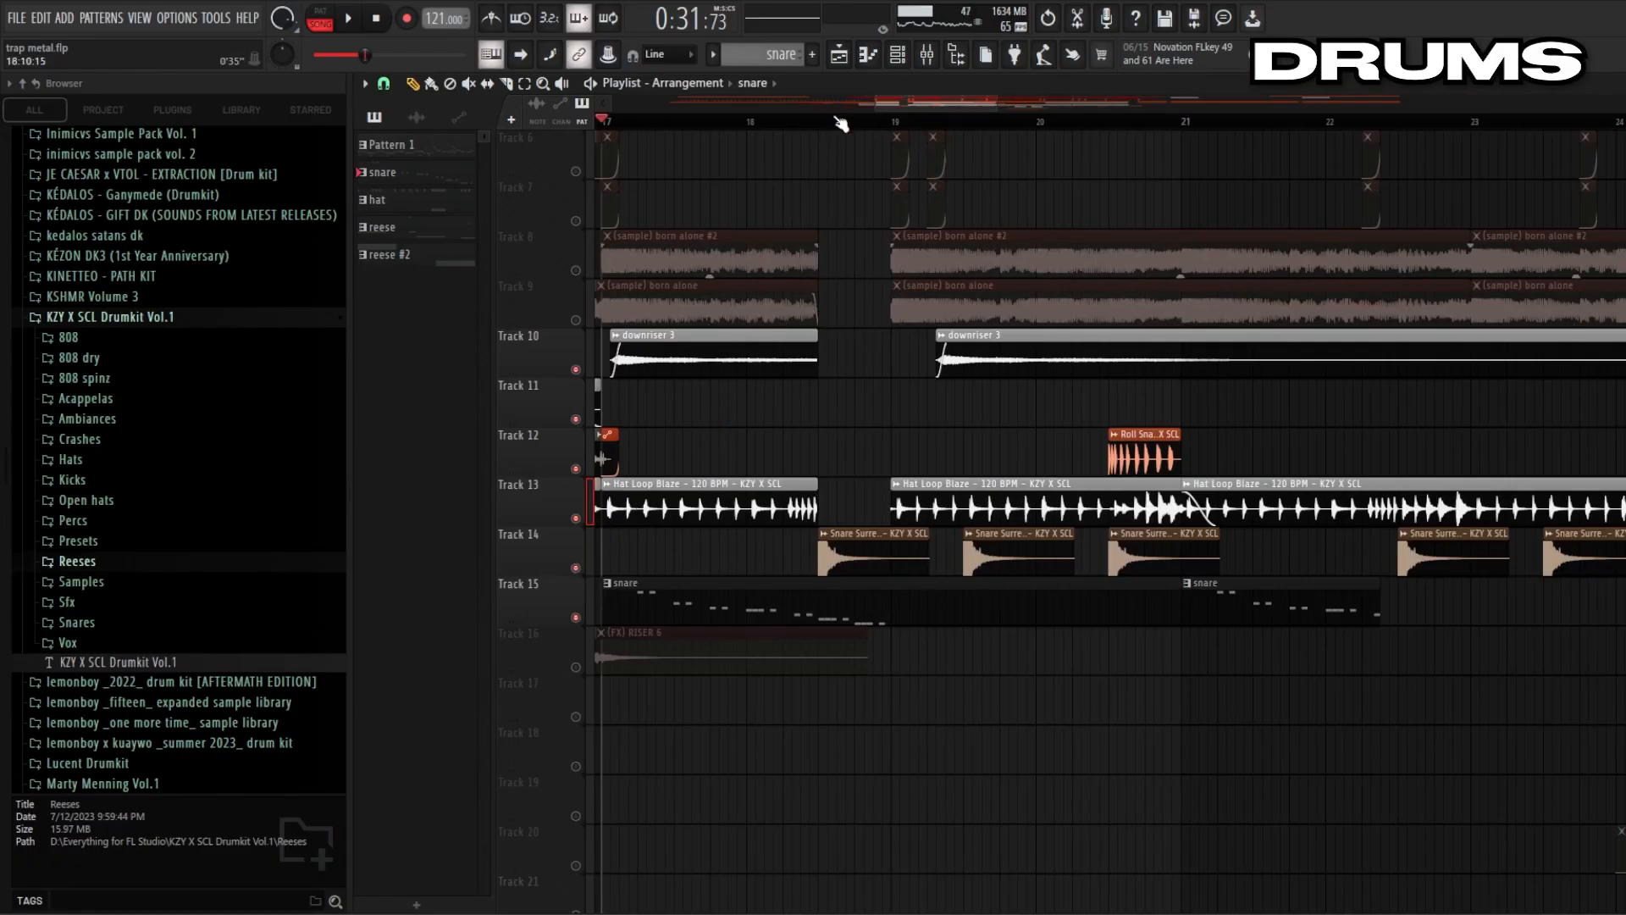
Solo Track 14, play its Snare Surrender clips, and show its snare clips from bar 25 onward
right_click(577, 569)
key(space)
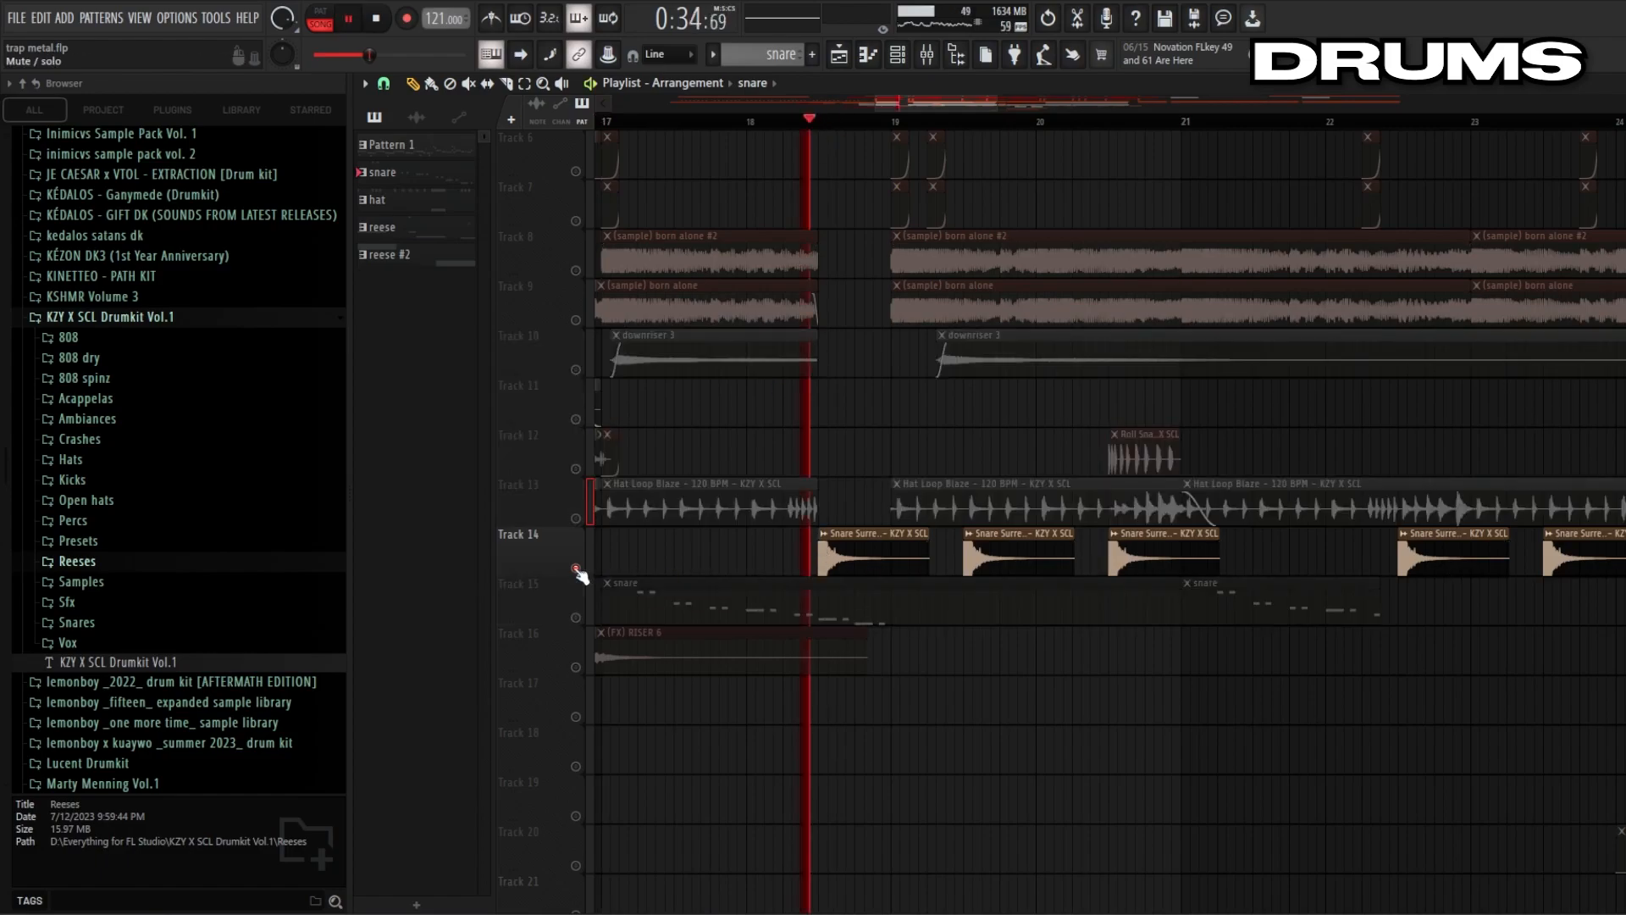
drag(896, 100, 964, 103)
key(space)
click(577, 469)
click(576, 567)
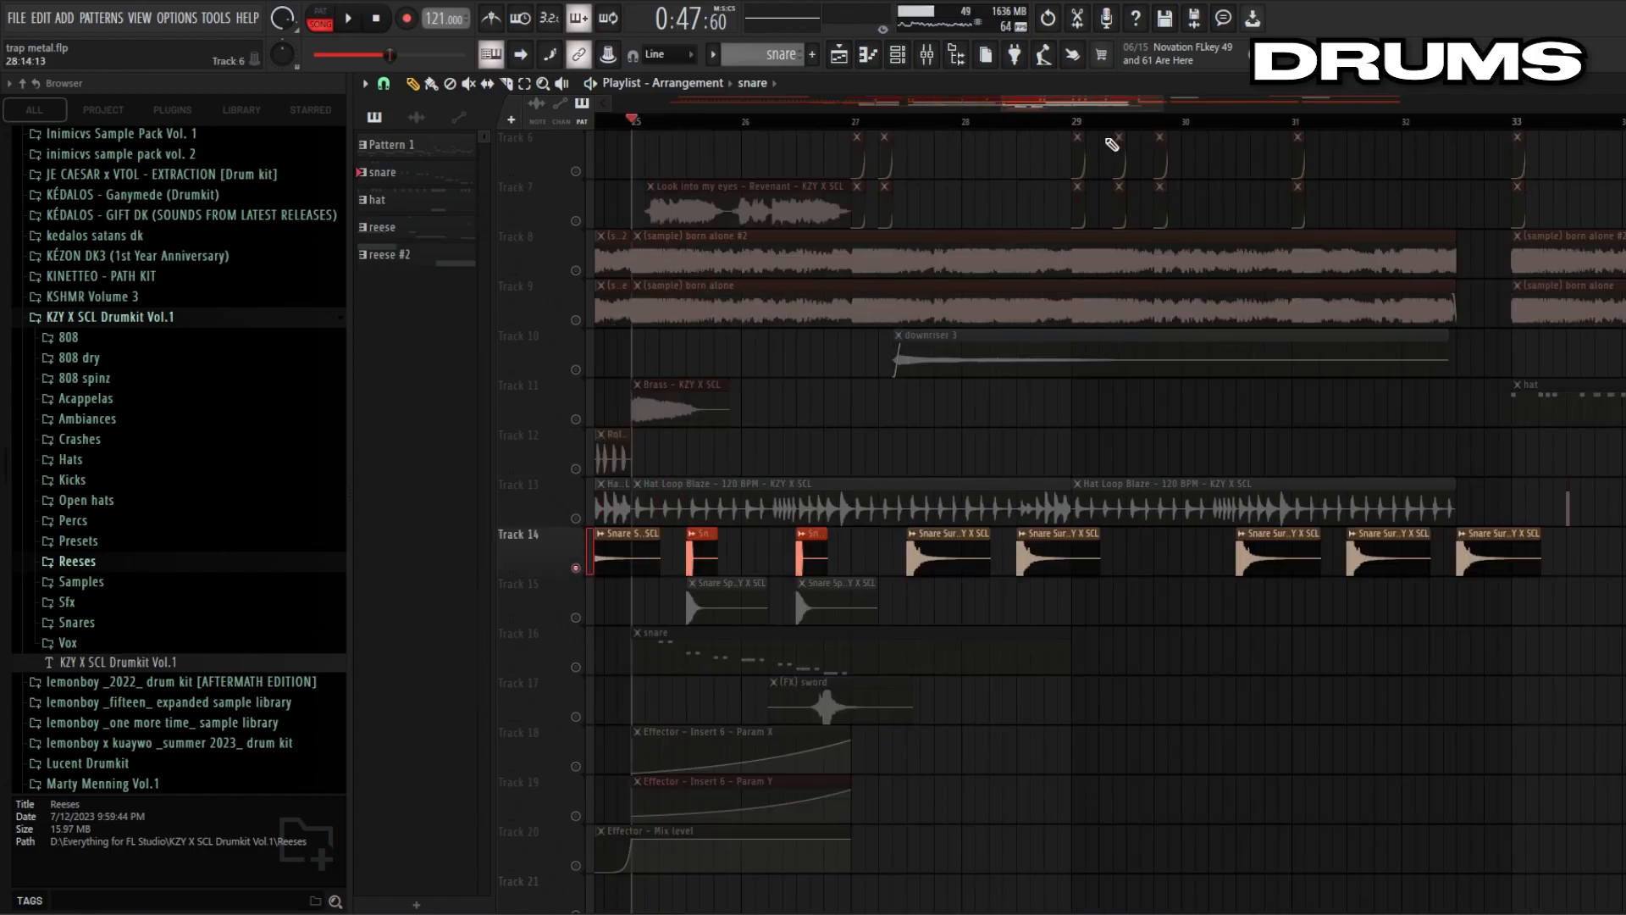
Unmute Track 15, review the layered Snare Spectre and Snare Blaze channel settings, and play the snares from bar 25
drag(1161, 108, 1088, 102)
click(578, 616)
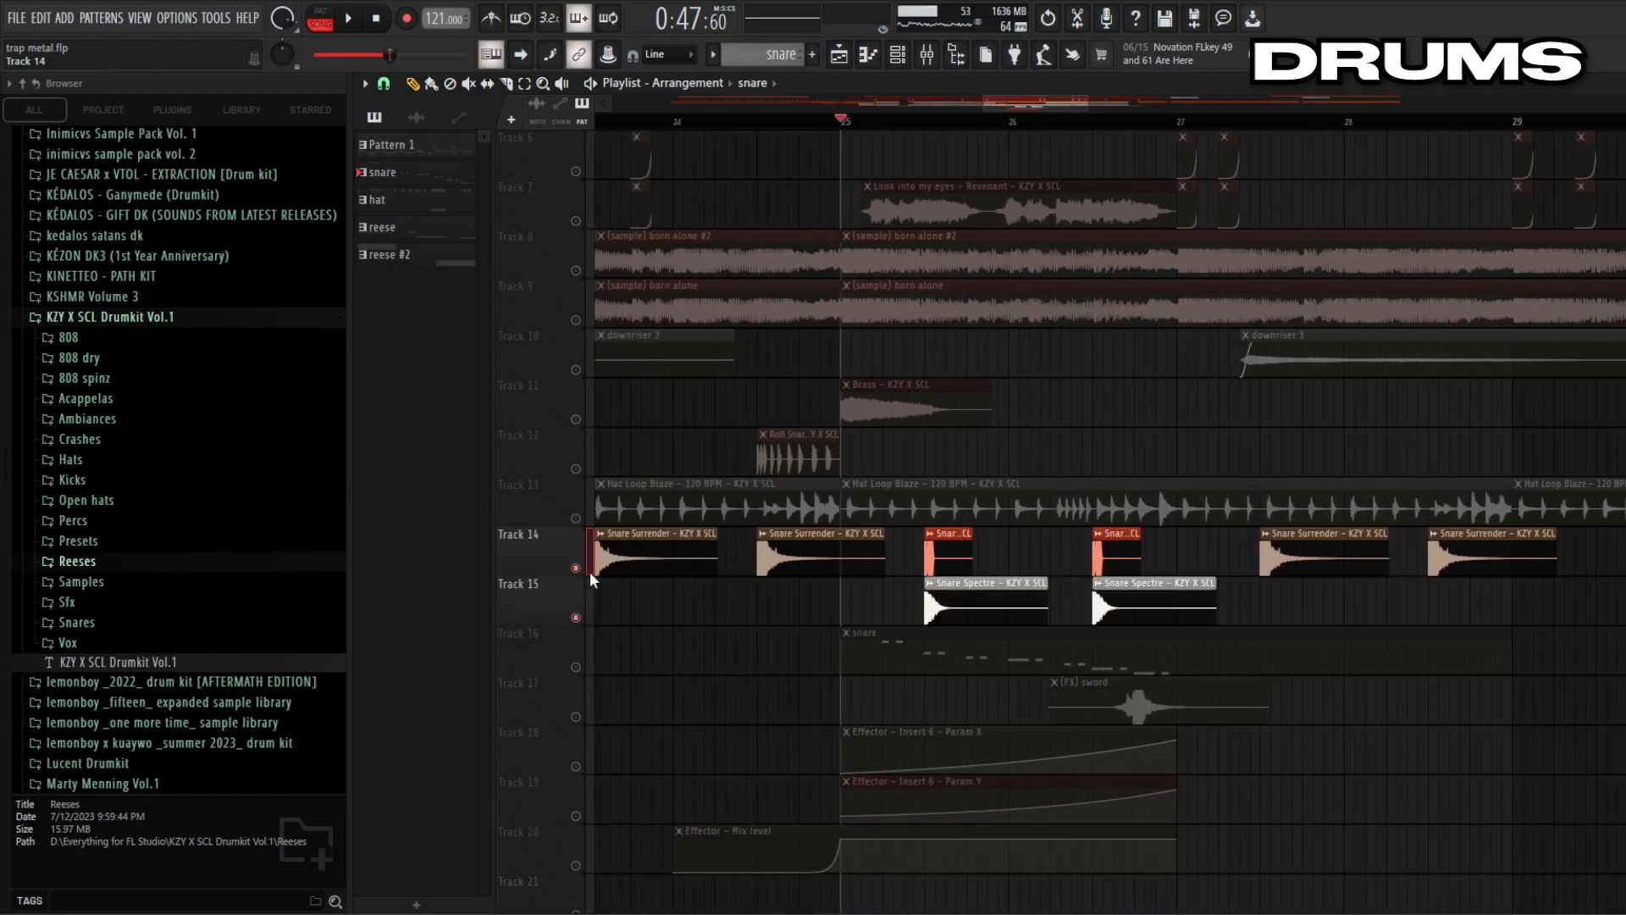
double_click(982, 599)
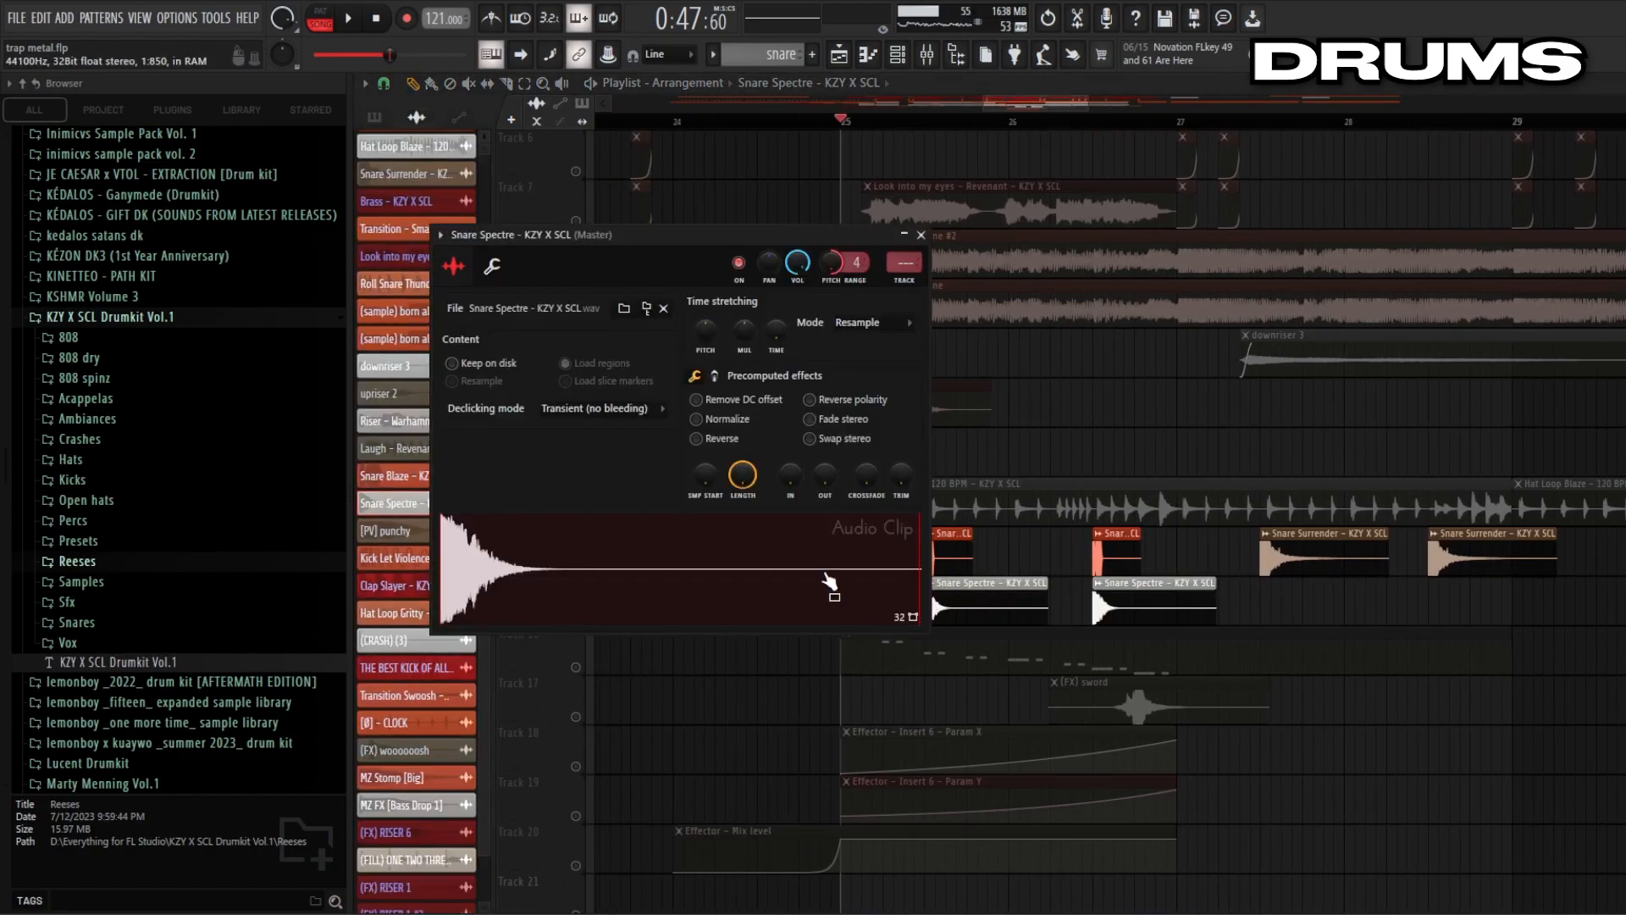
double_click(945, 555)
click(874, 188)
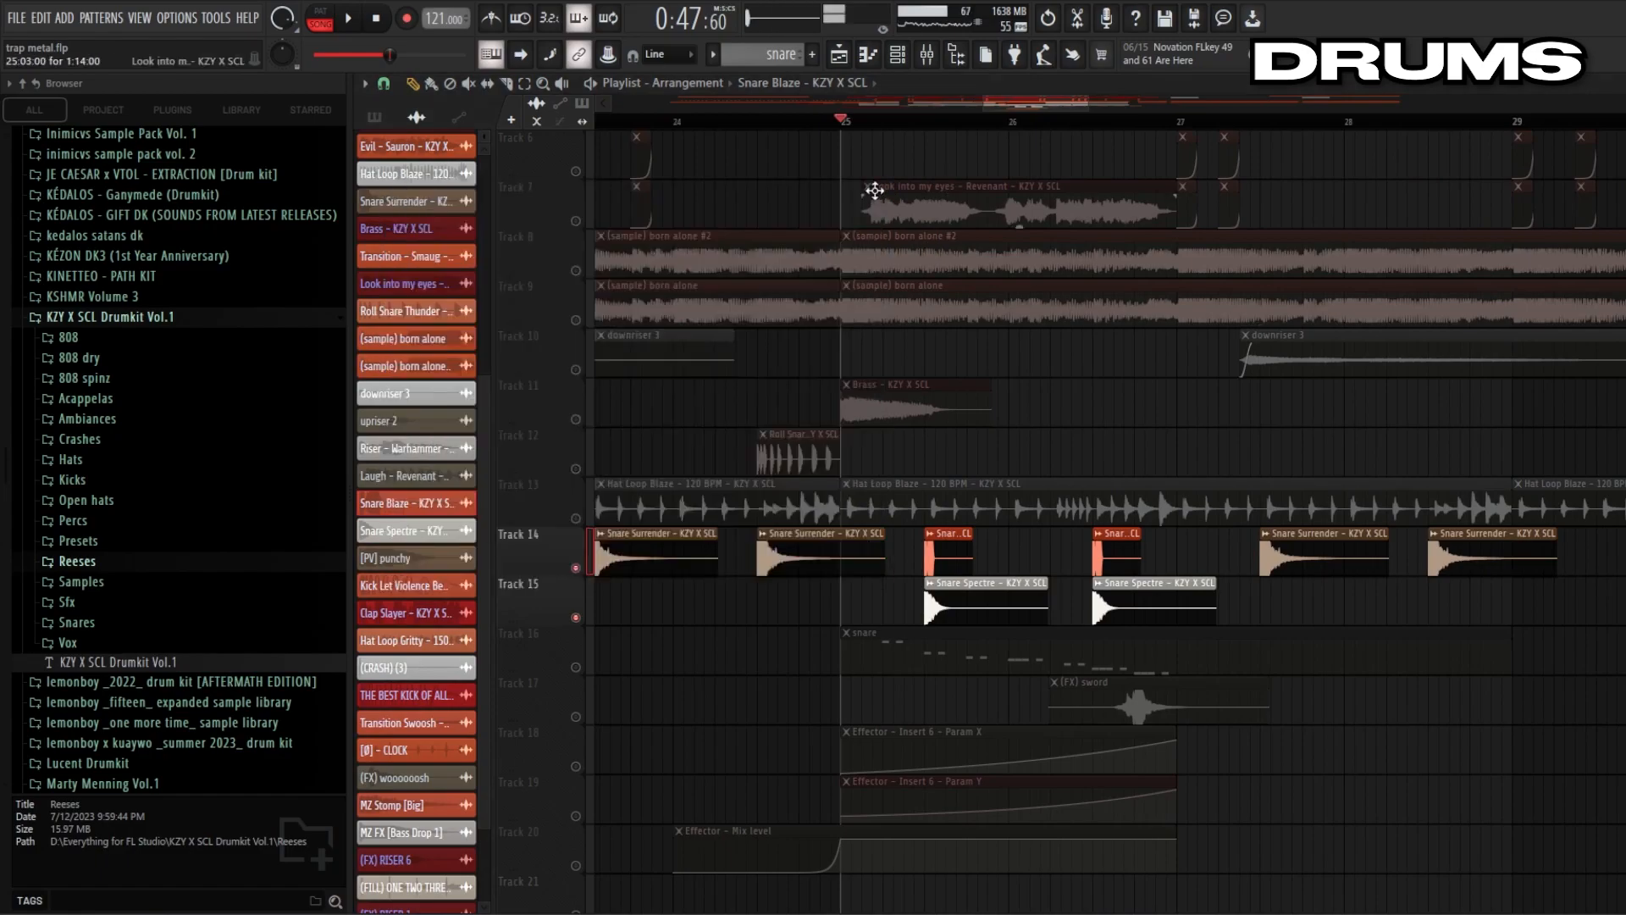
key(space)
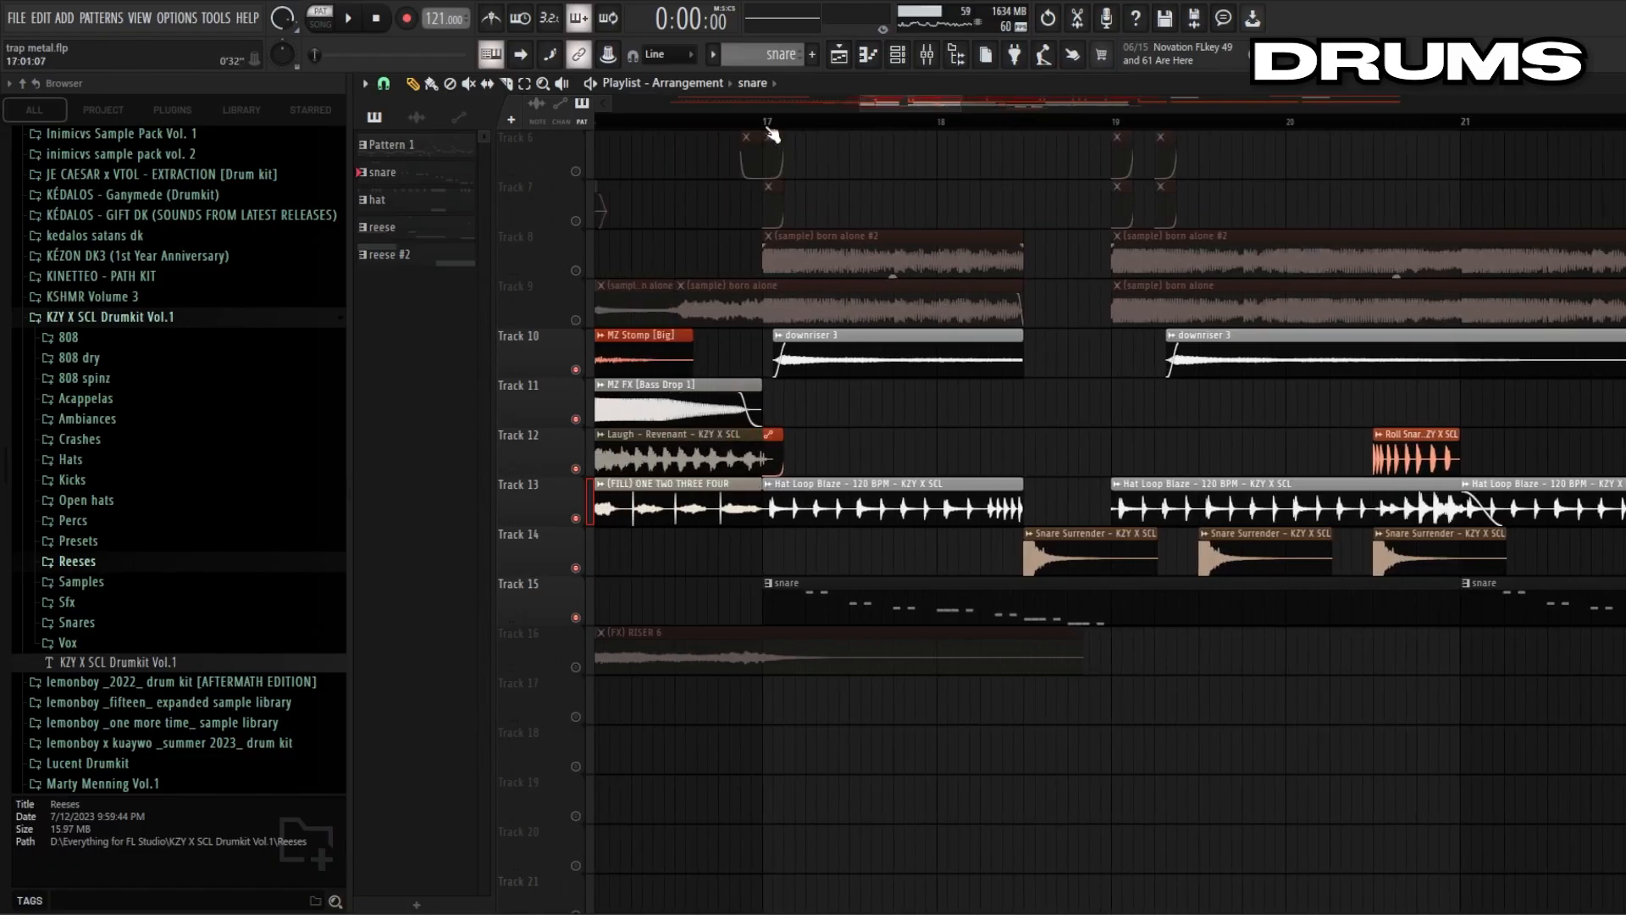
Place the playhead at bar 17 and open the mixer to show the Master effect chain
click(766, 125)
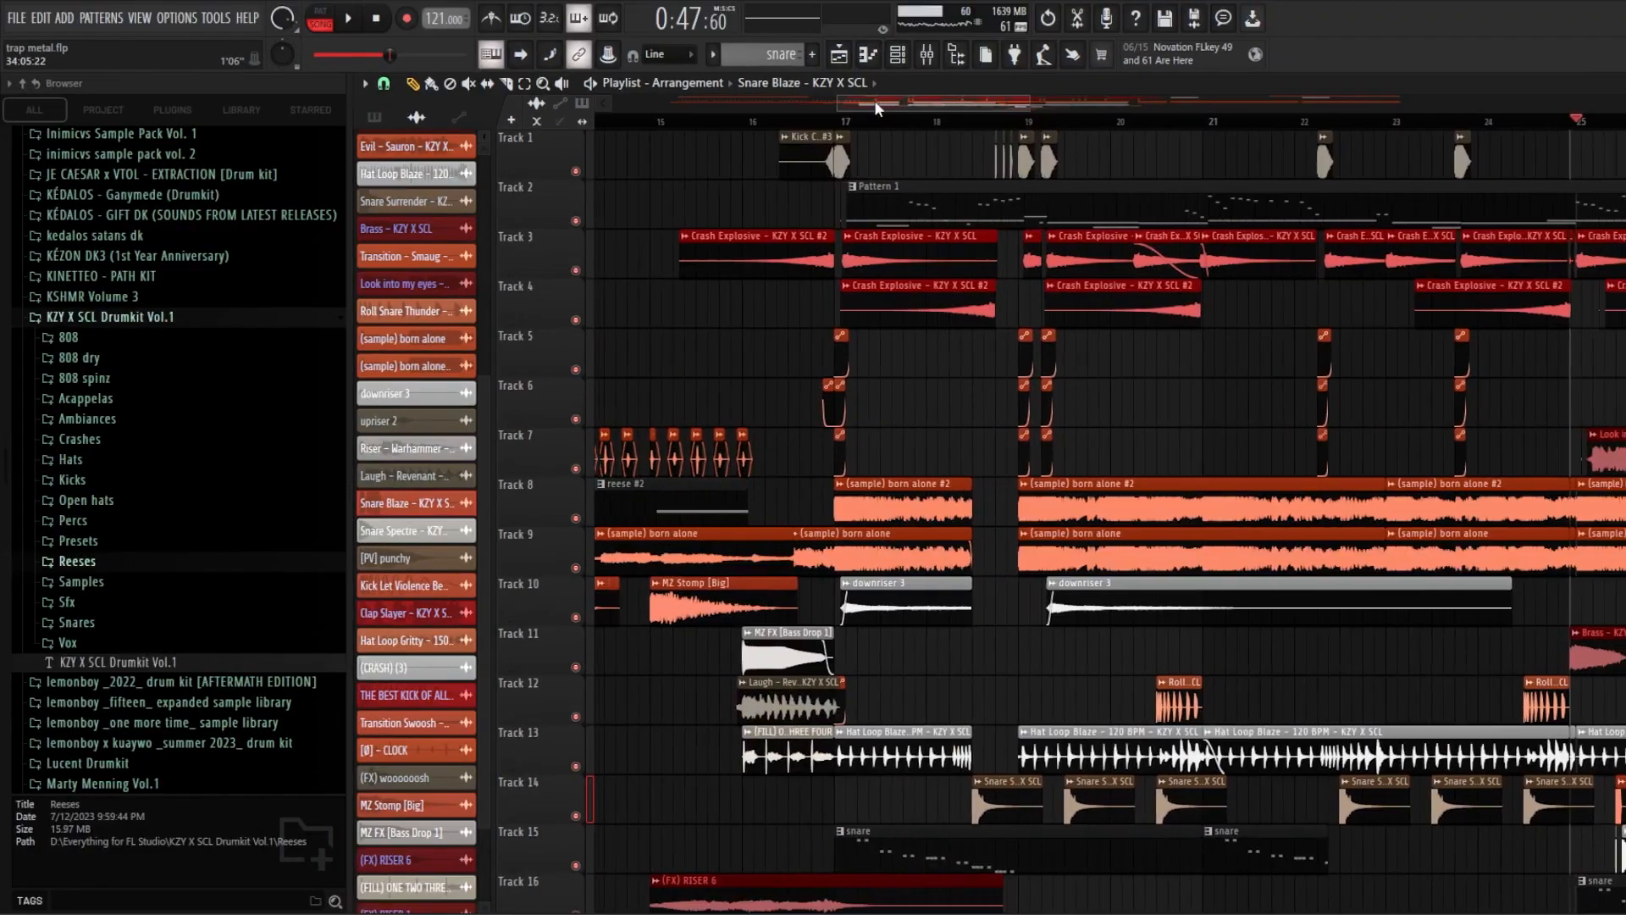
drag(875, 102, 946, 103)
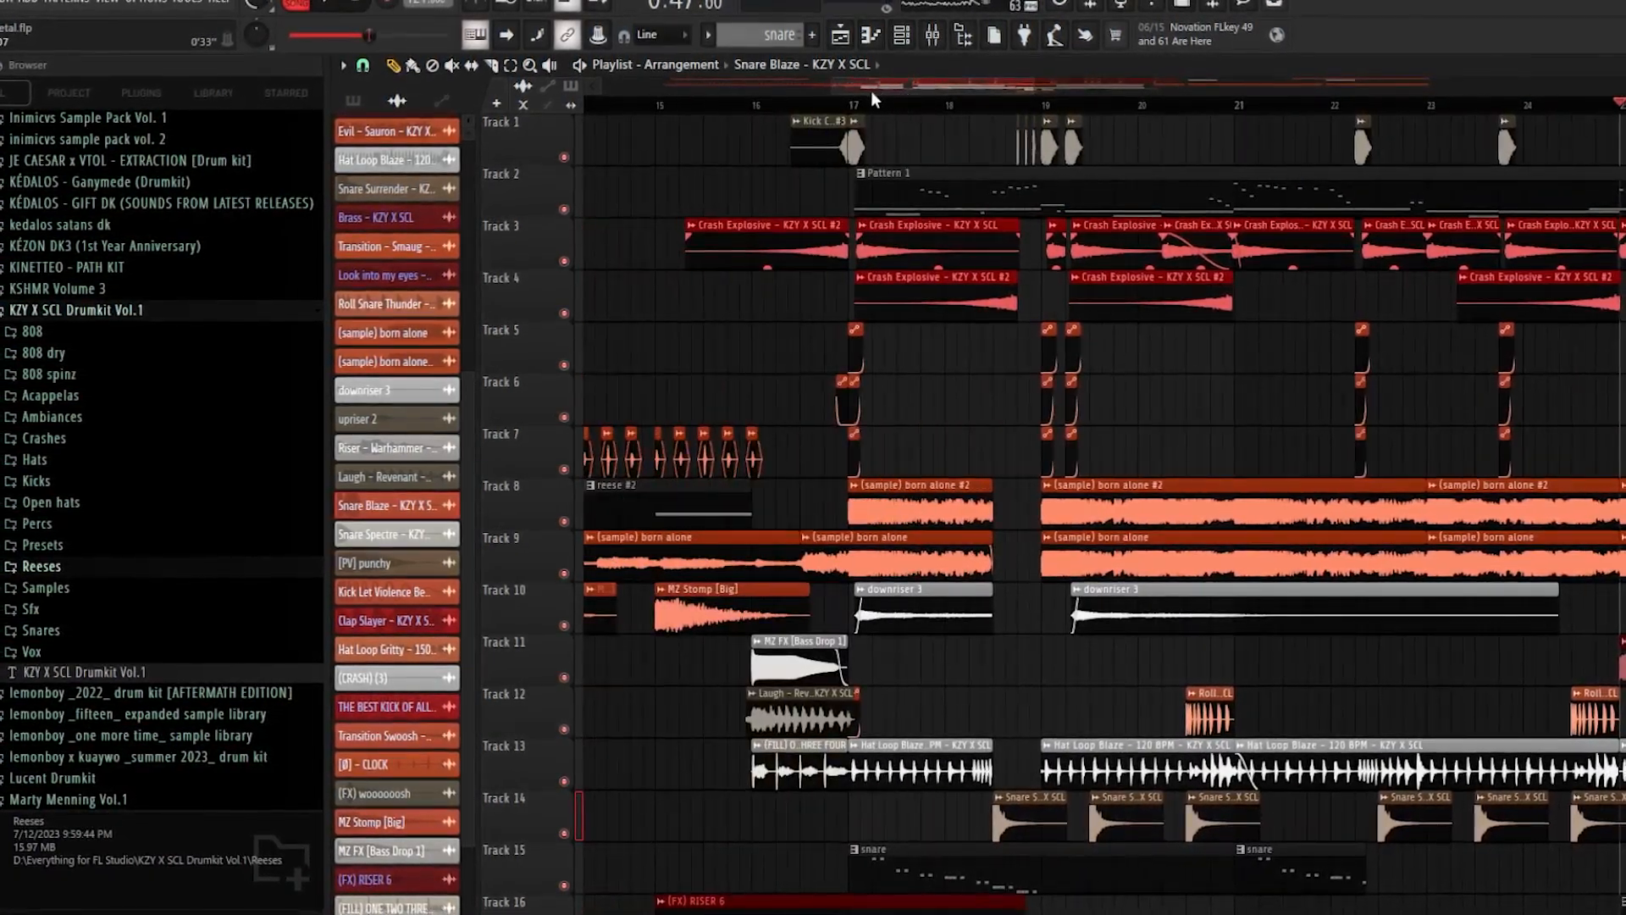
click(933, 34)
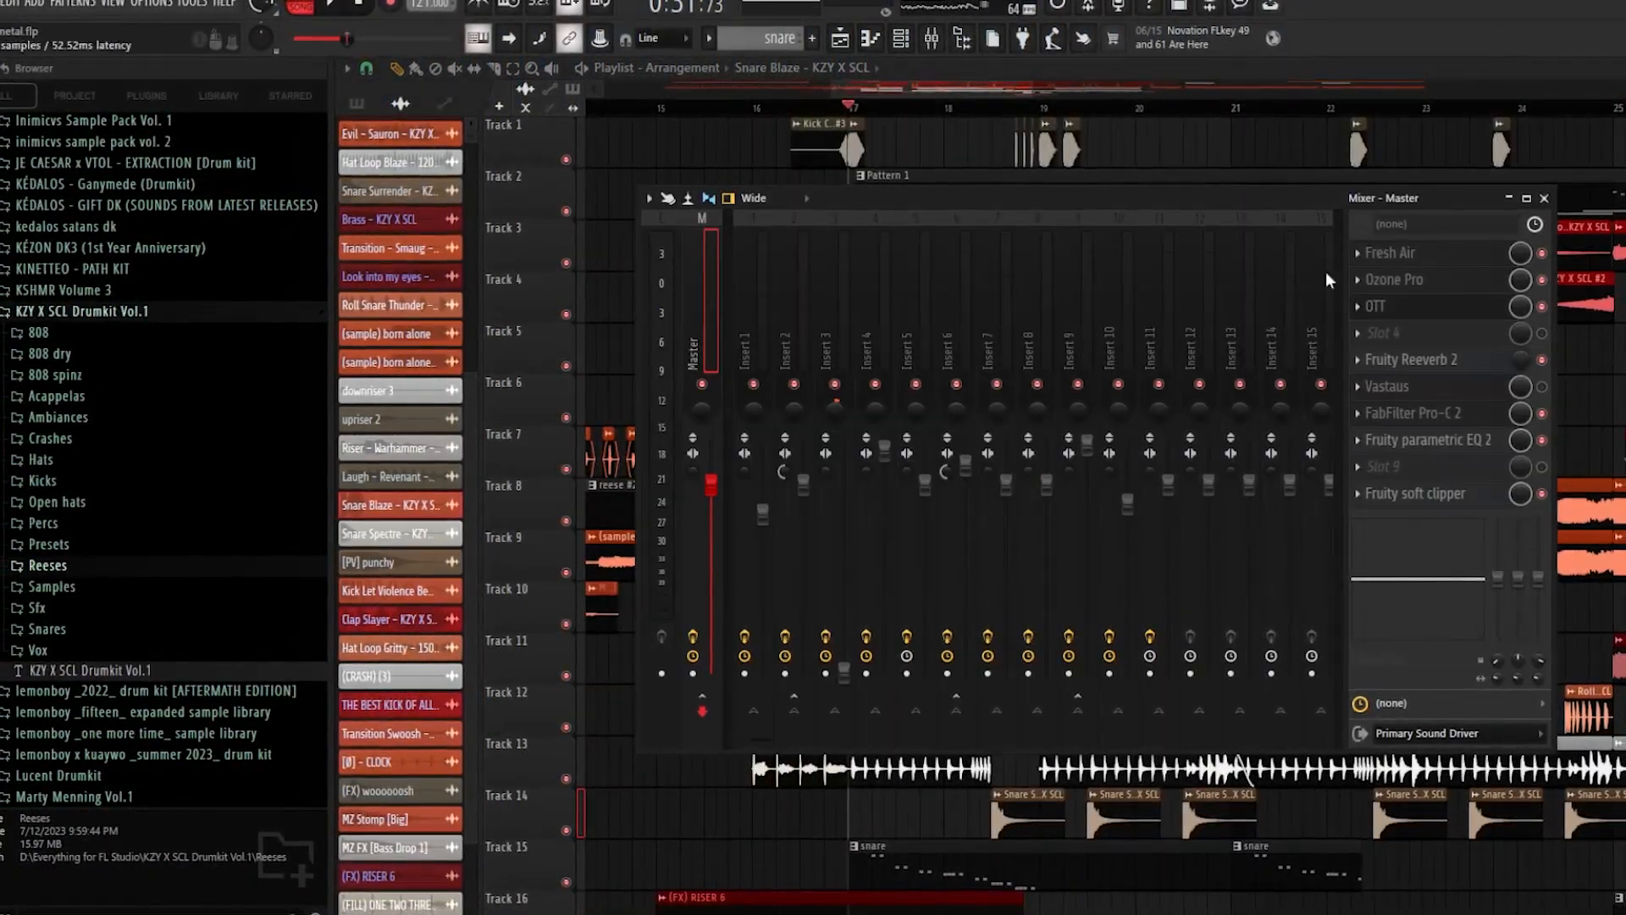
drag(1031, 90, 998, 92)
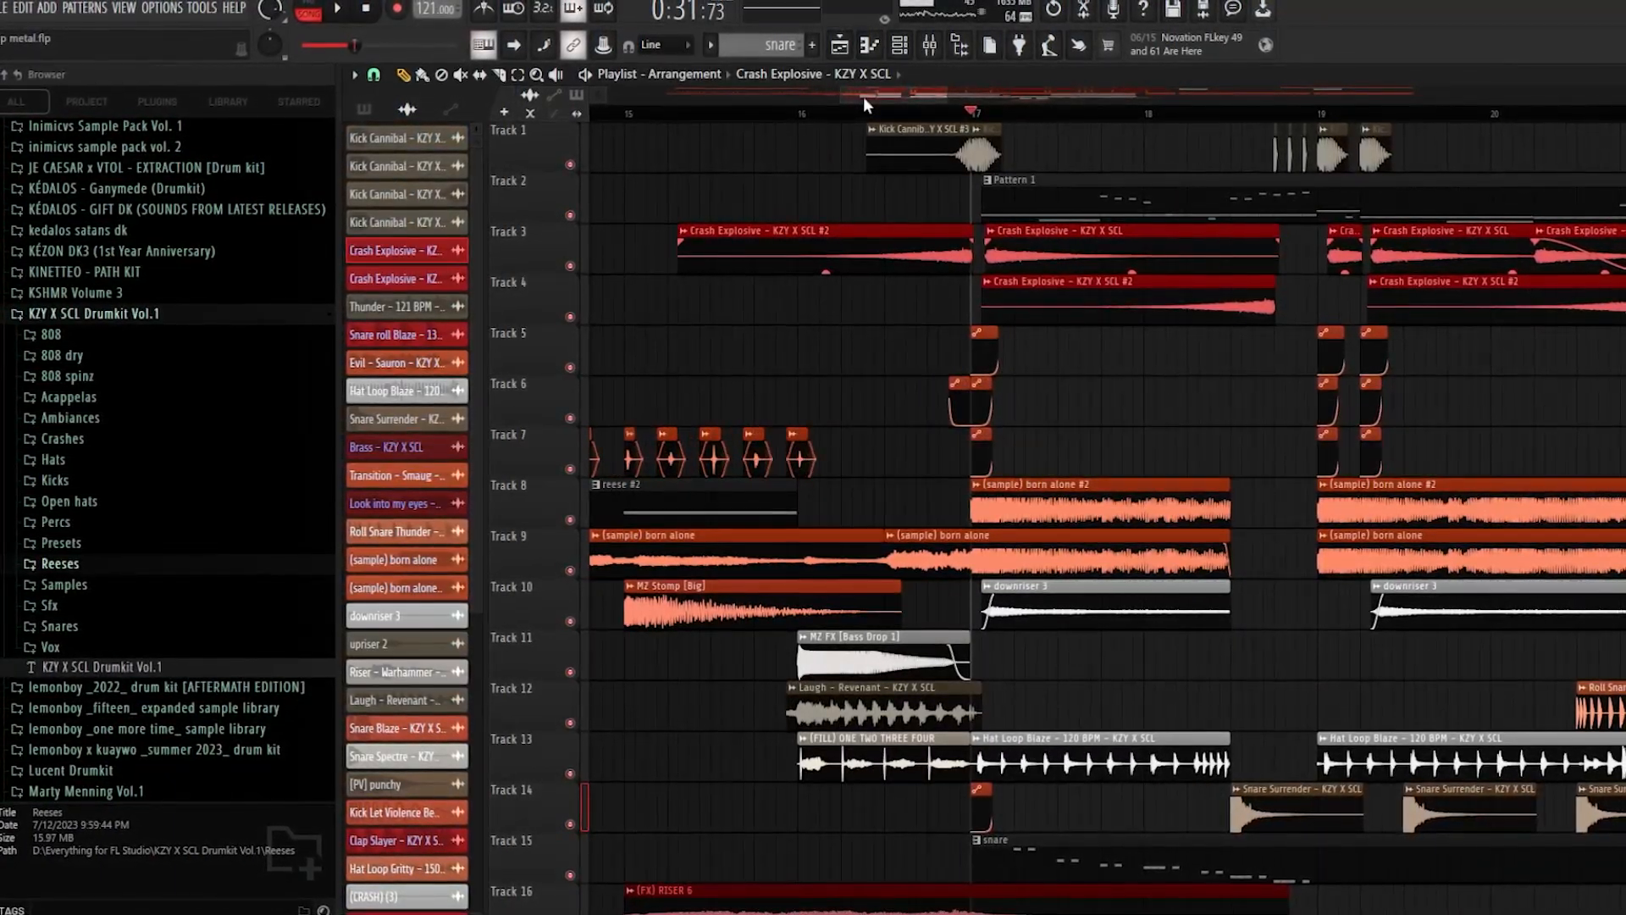
drag(842, 94, 1164, 105)
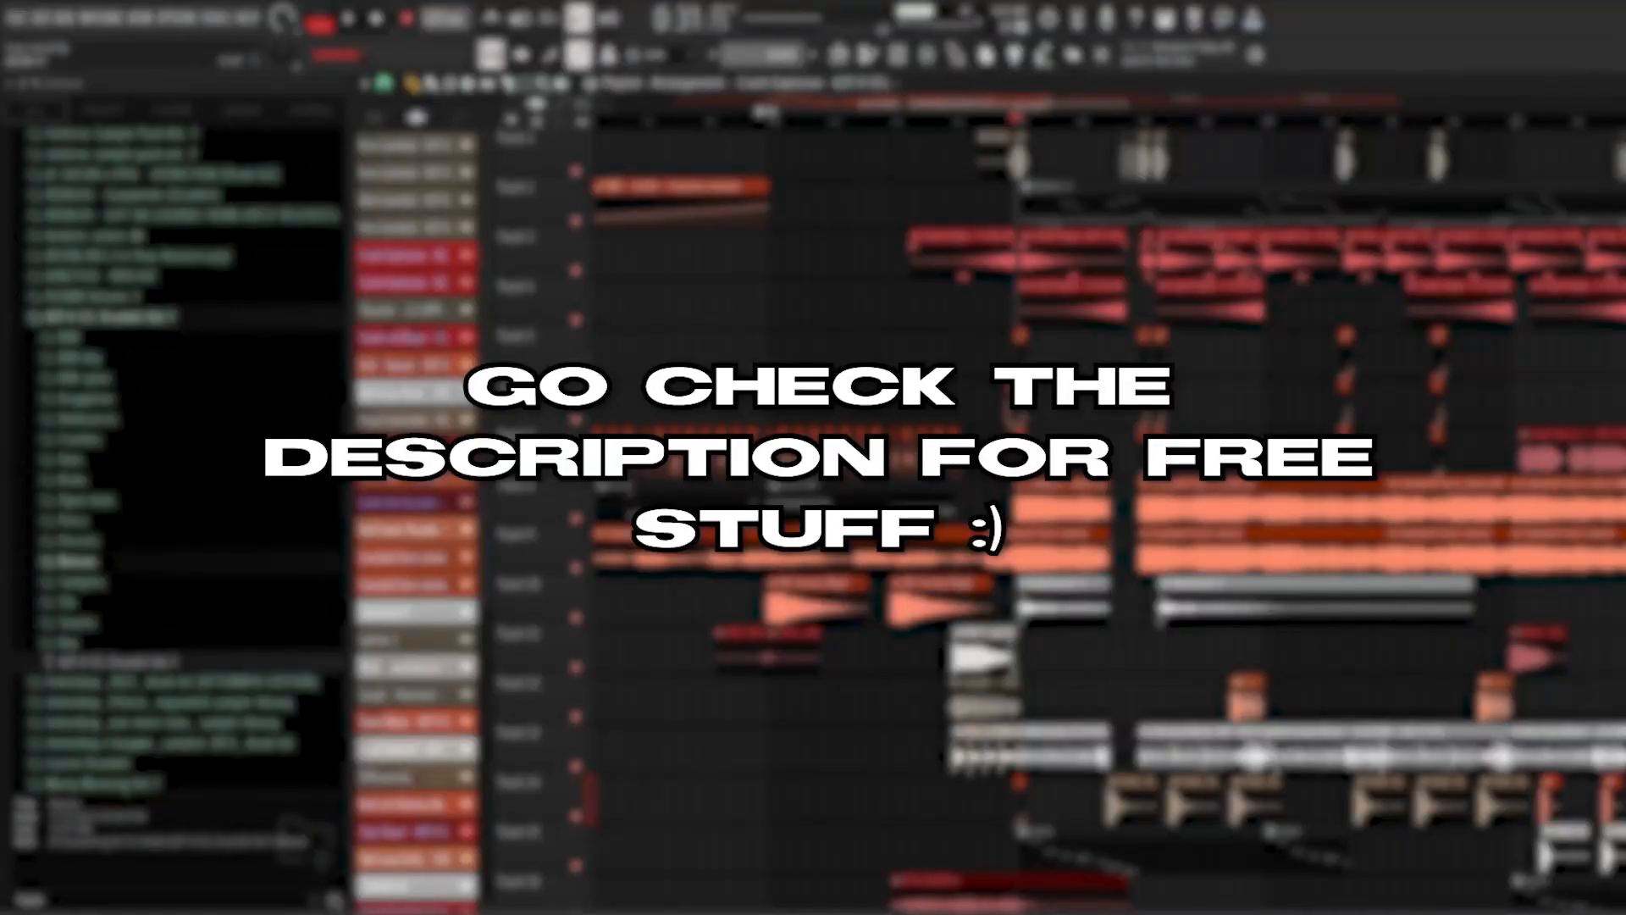
mouse_move(764, 111)
mouse_down()
mouse_move(862, 111)
mouse_move(780, 110)
mouse_up()
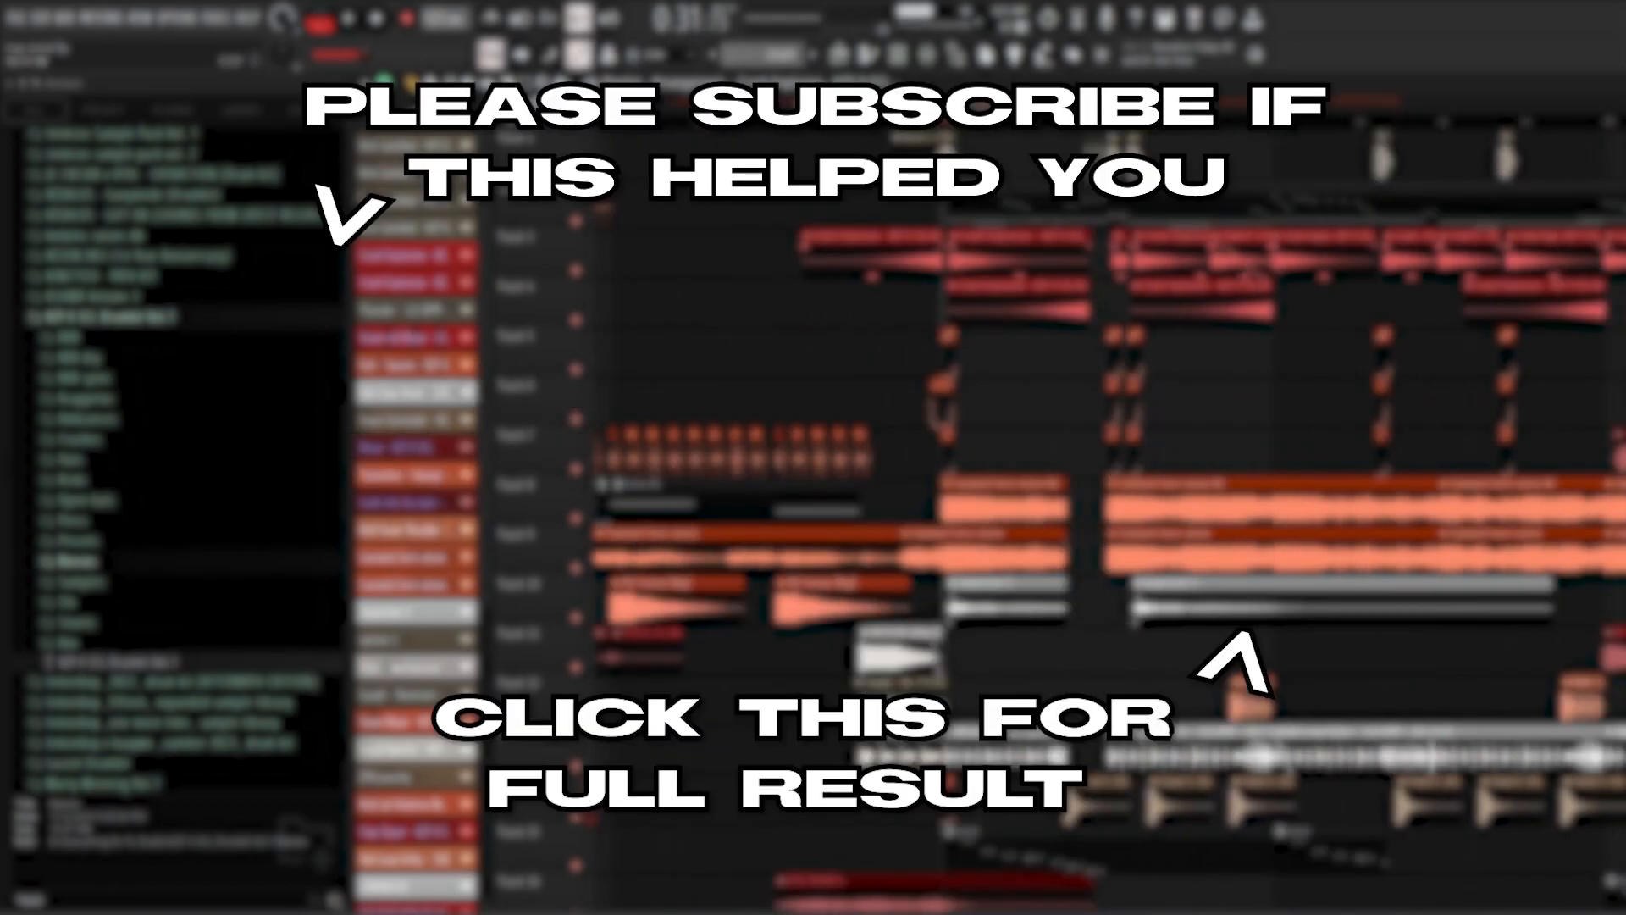